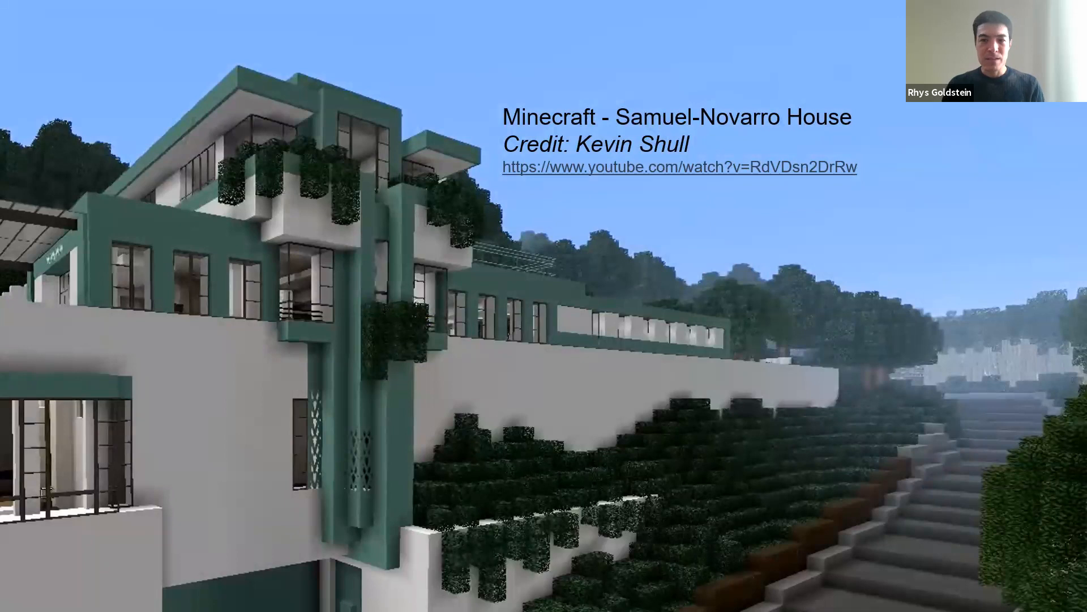
key("Right")
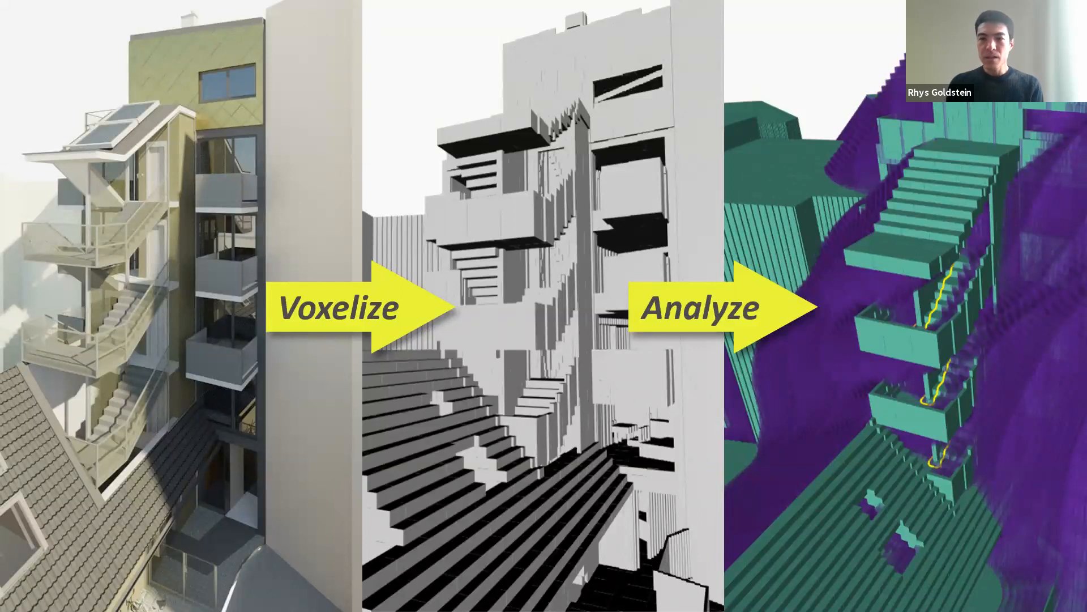
key("Right")
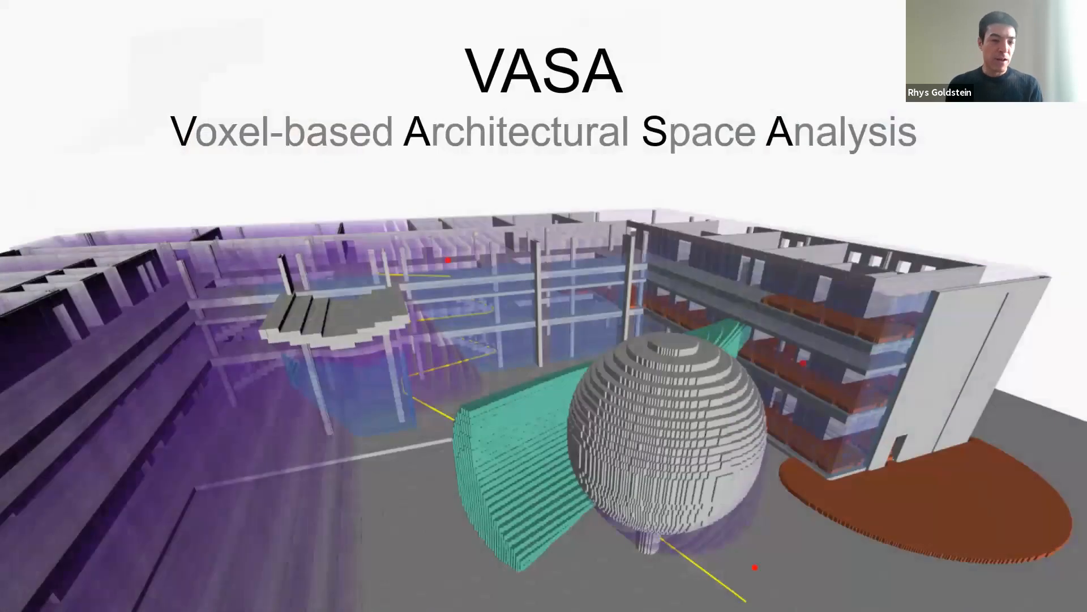
key("Right")
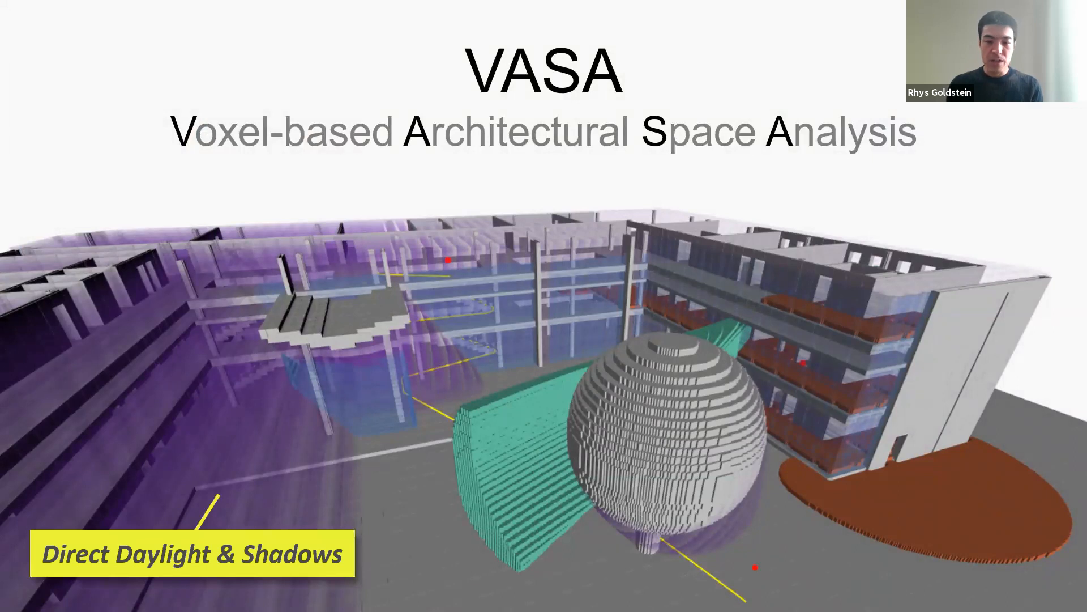
key("Right")
key("Right")
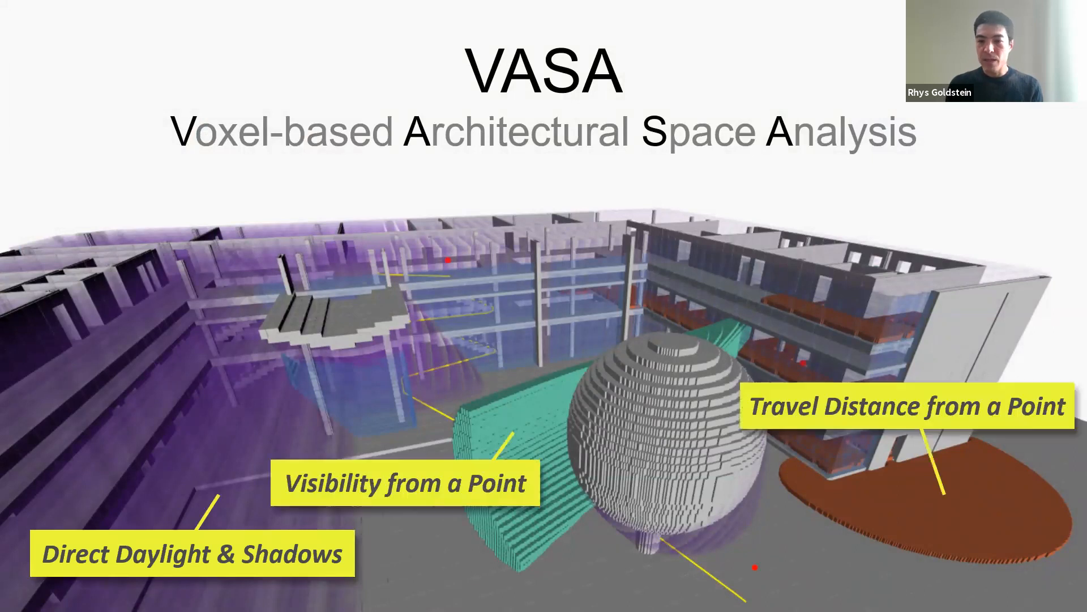
key("Right")
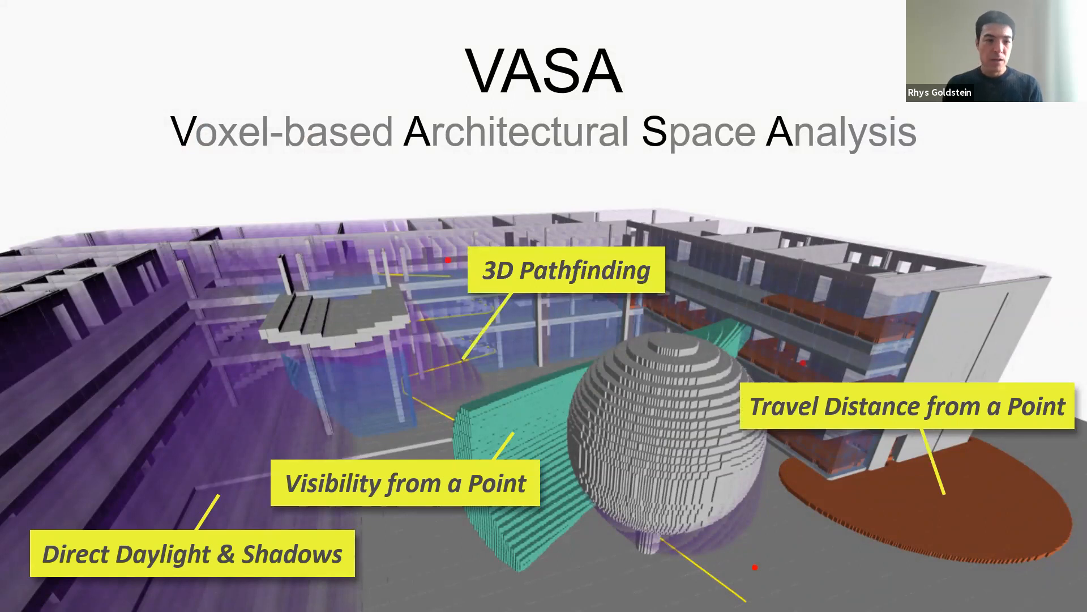
key("Right")
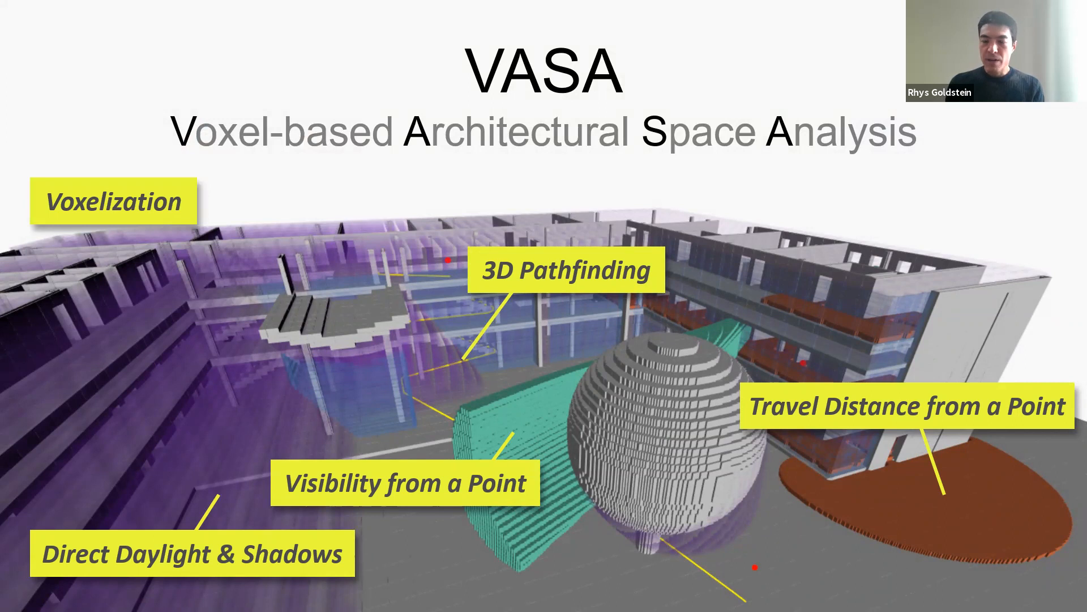
key("Right")
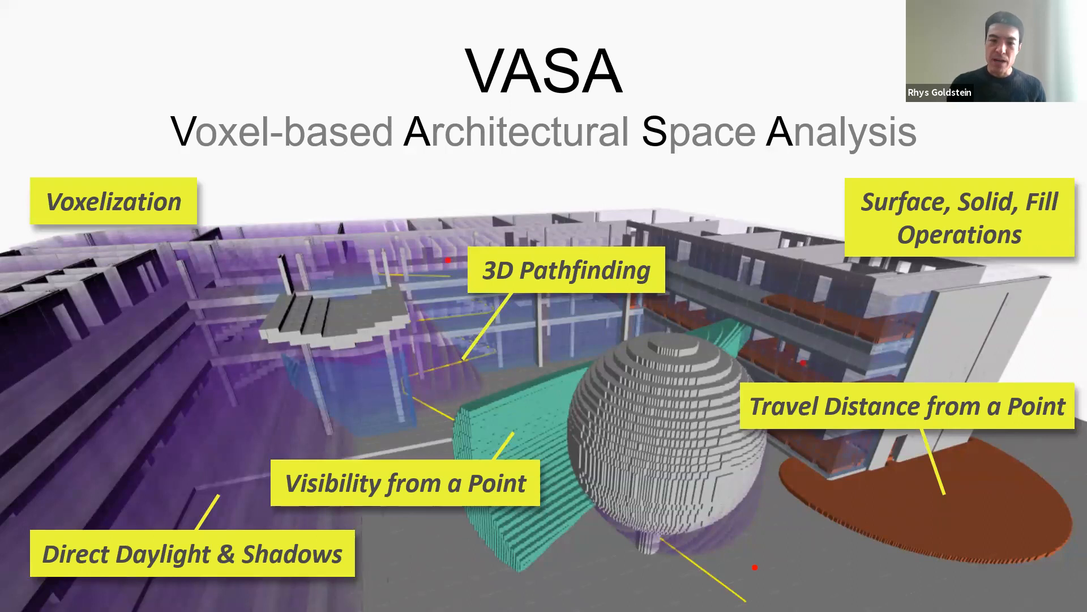
key("Right")
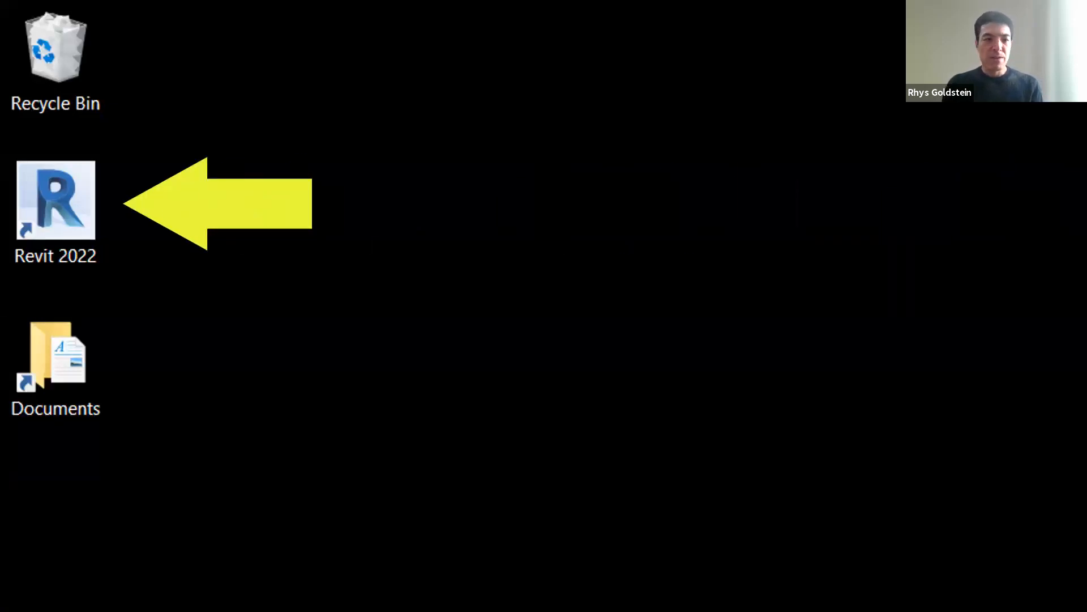
key("Right")
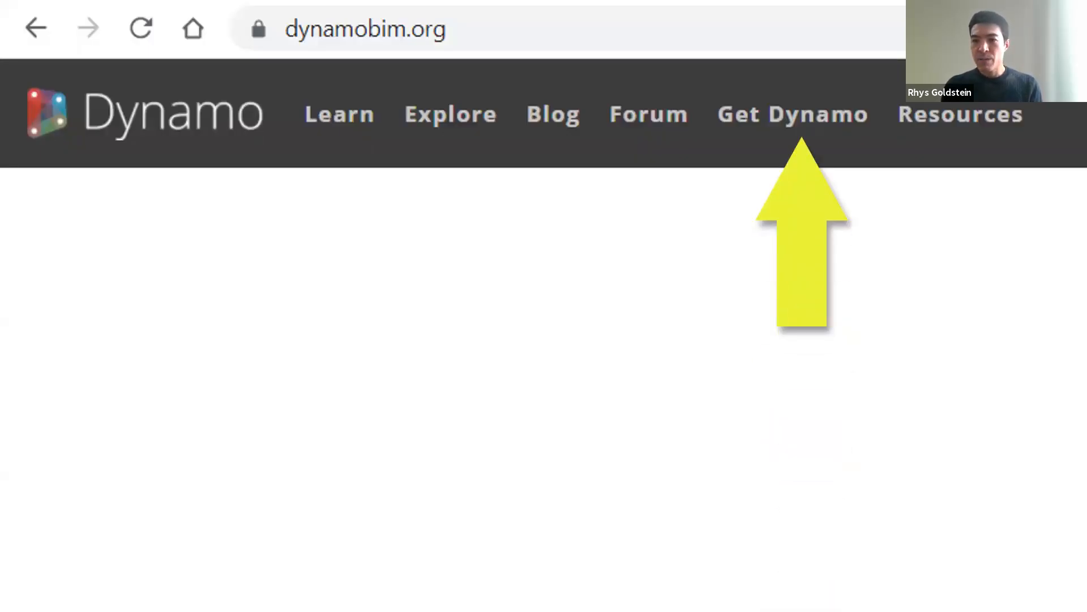
key("Right")
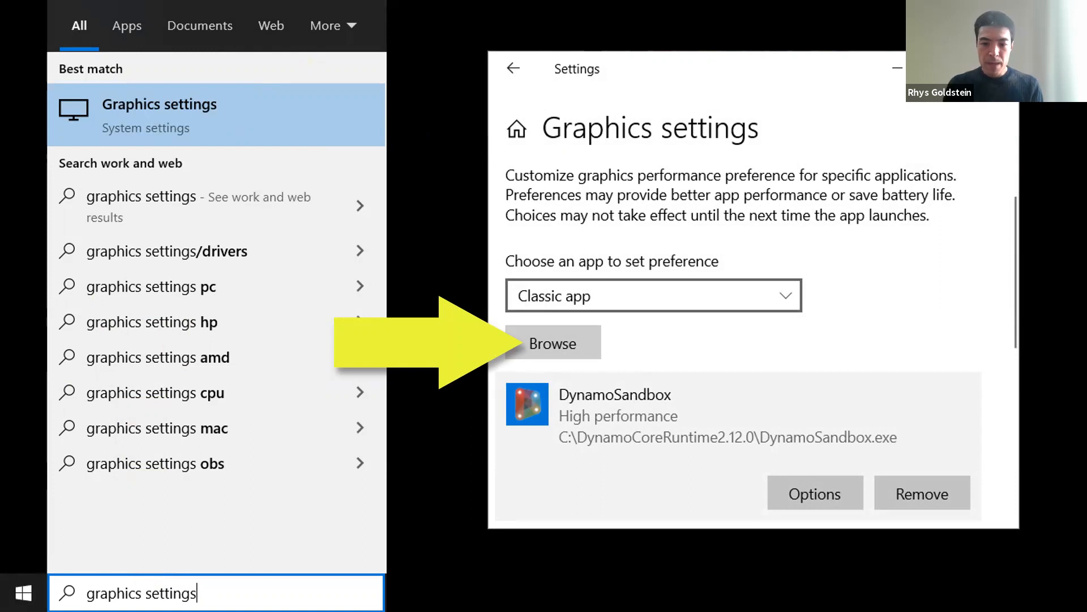
key("Right")
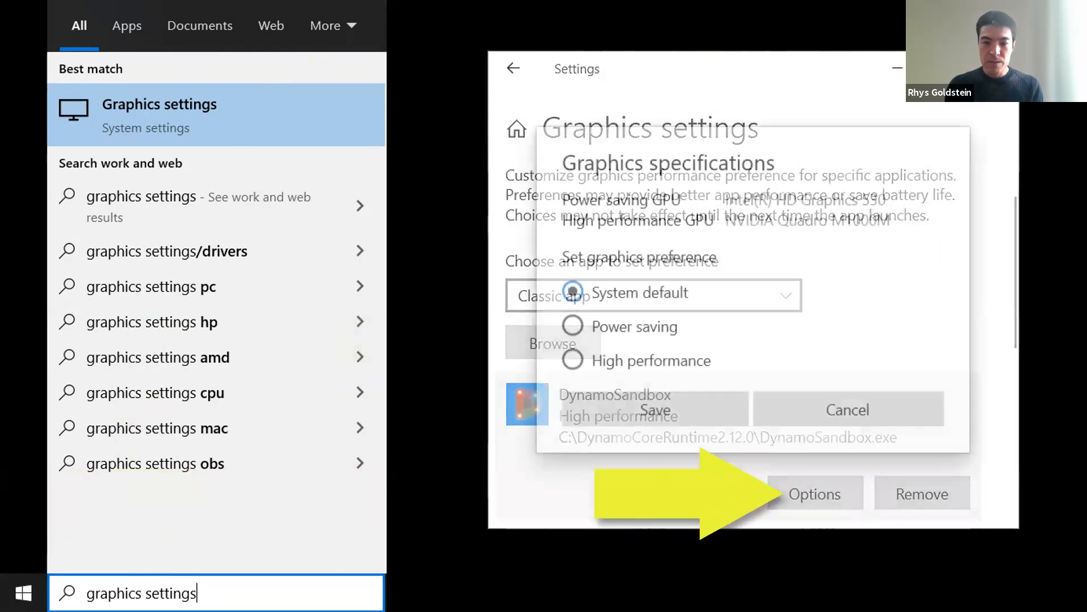
key("Right")
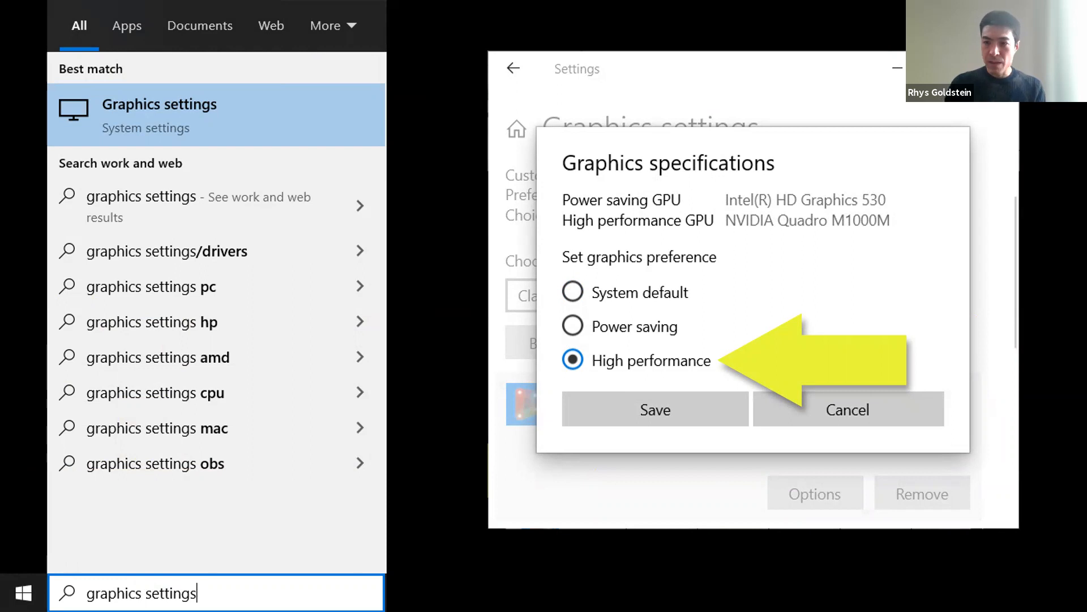
key("Right")
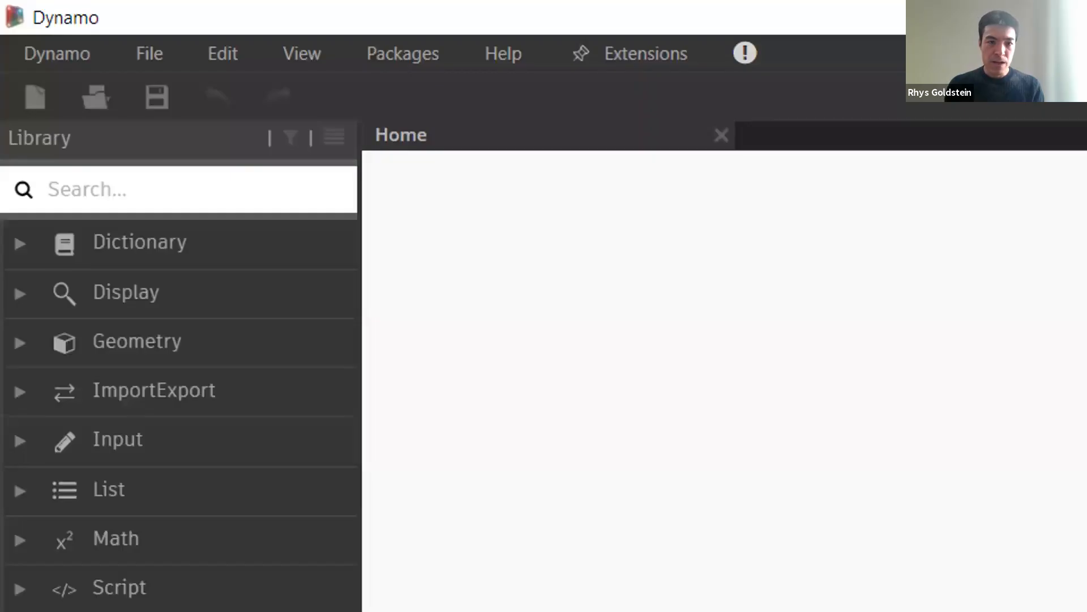
key("Right")
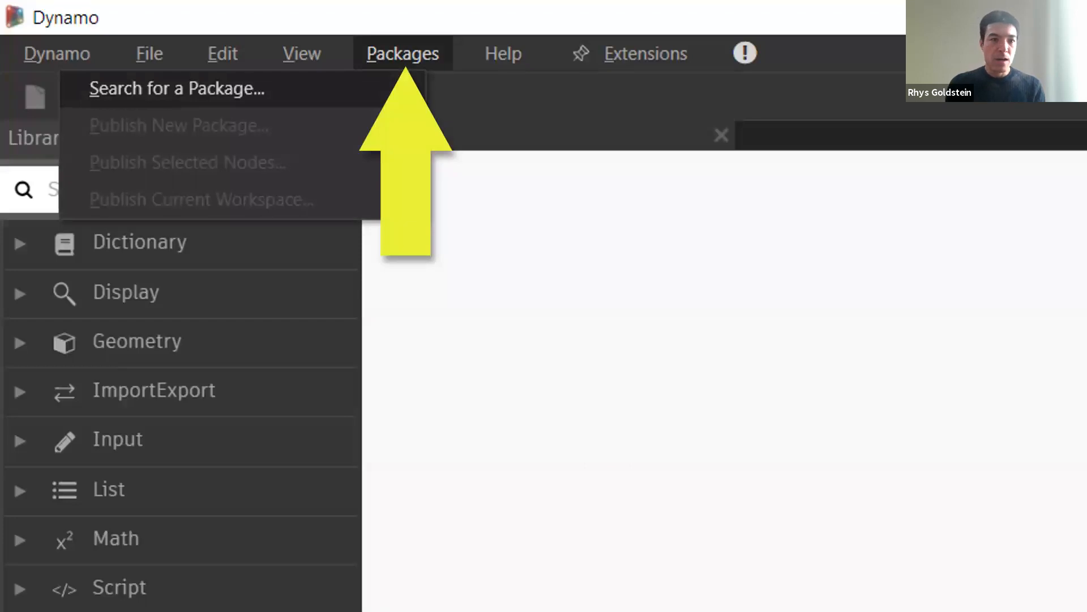
key("Right")
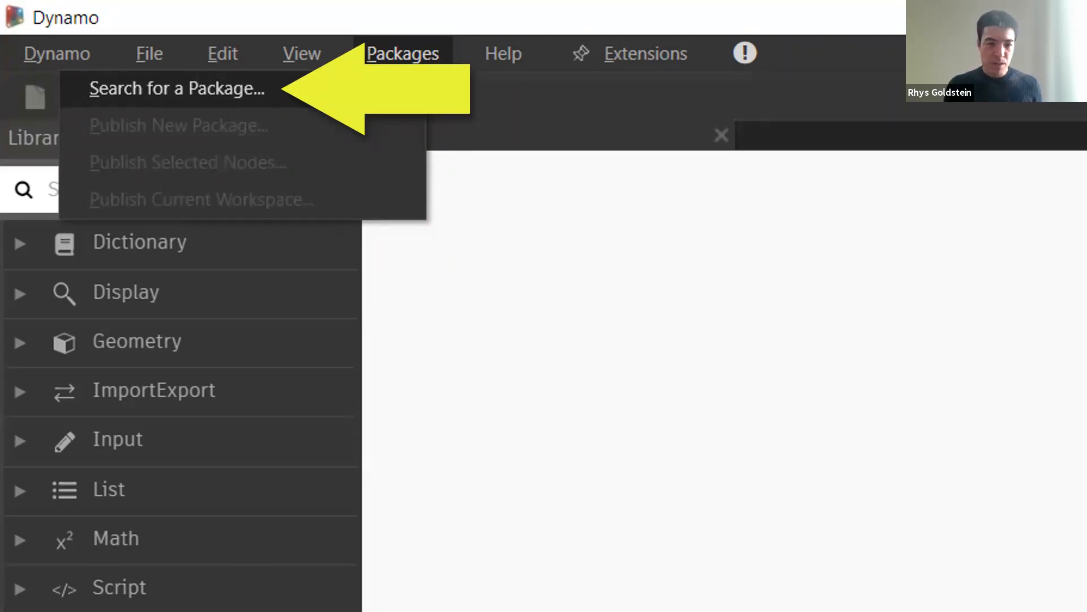
Step: Switch to Dynamo and place a Sphere.ByCenterPointRadius node in the upper part of the empty graph
key("alt+Tab")
key("alt+Tab")
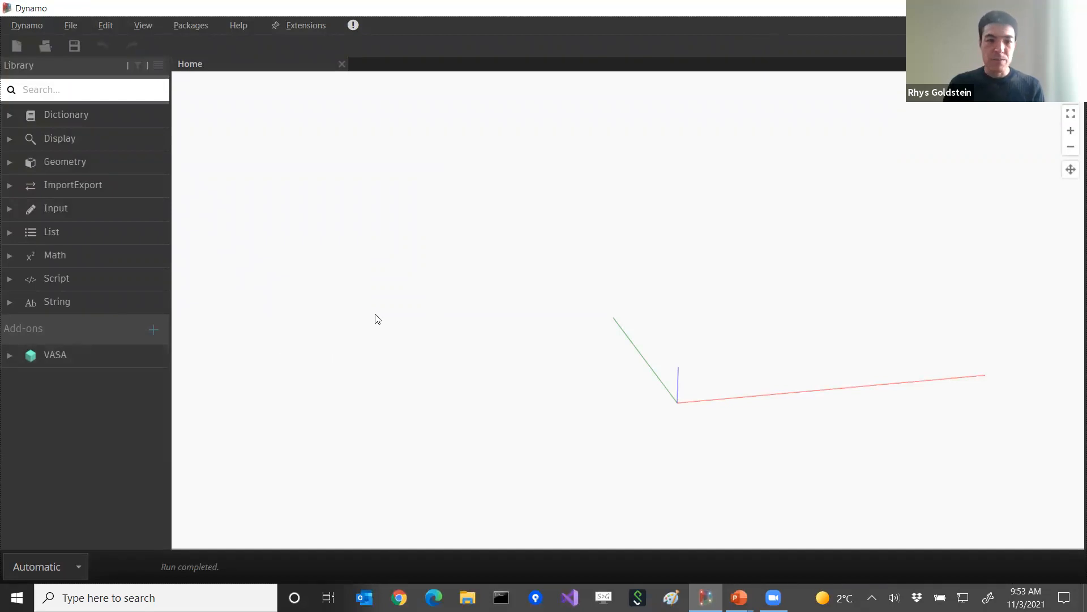
right_click(383, 223)
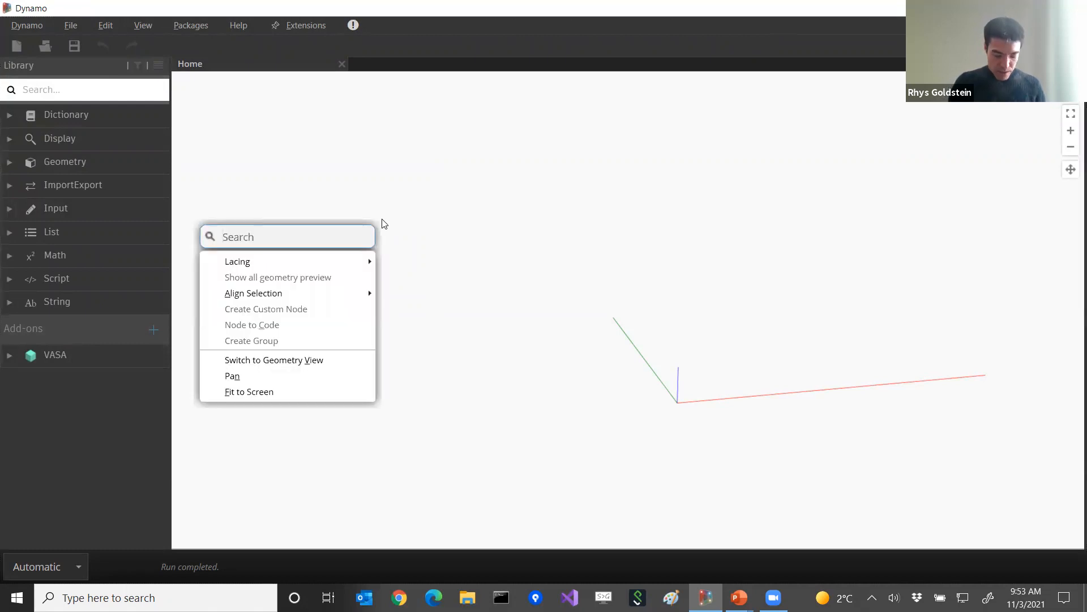
type("sphere")
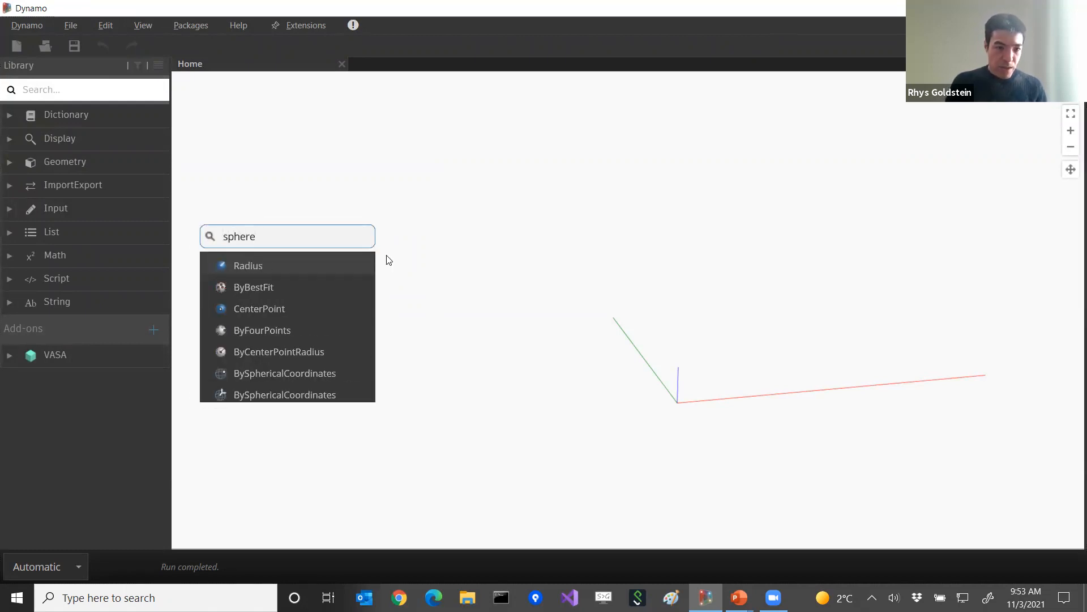
left_click(301, 353)
left_click_drag(346, 371, 466, 154)
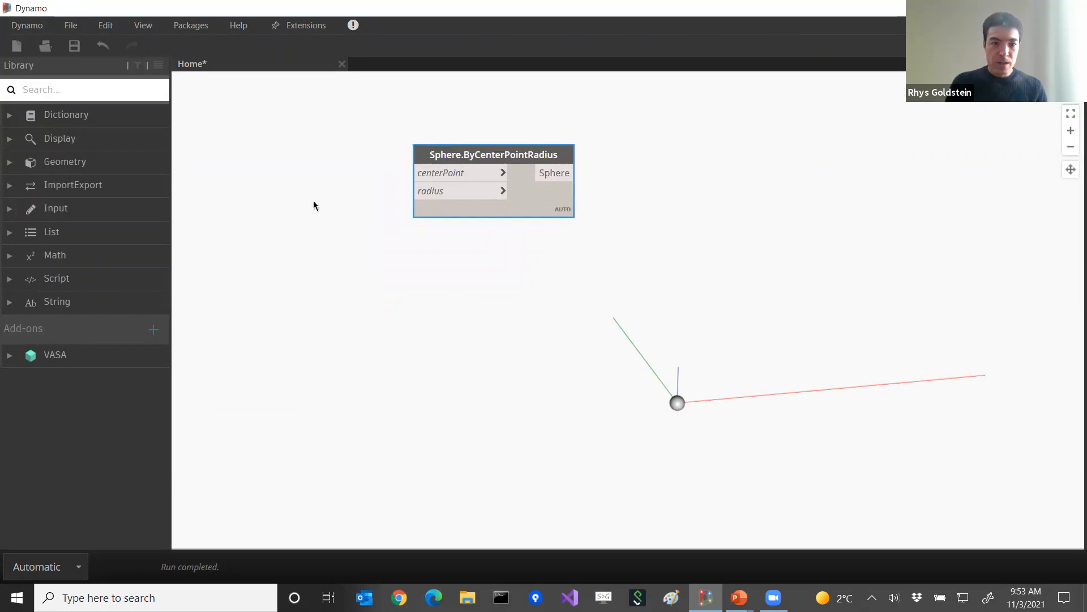
Step: Create a code block with the value 5, connect it to the sphere node's radius input, and move the sphere node closer to it
double_click(295, 218)
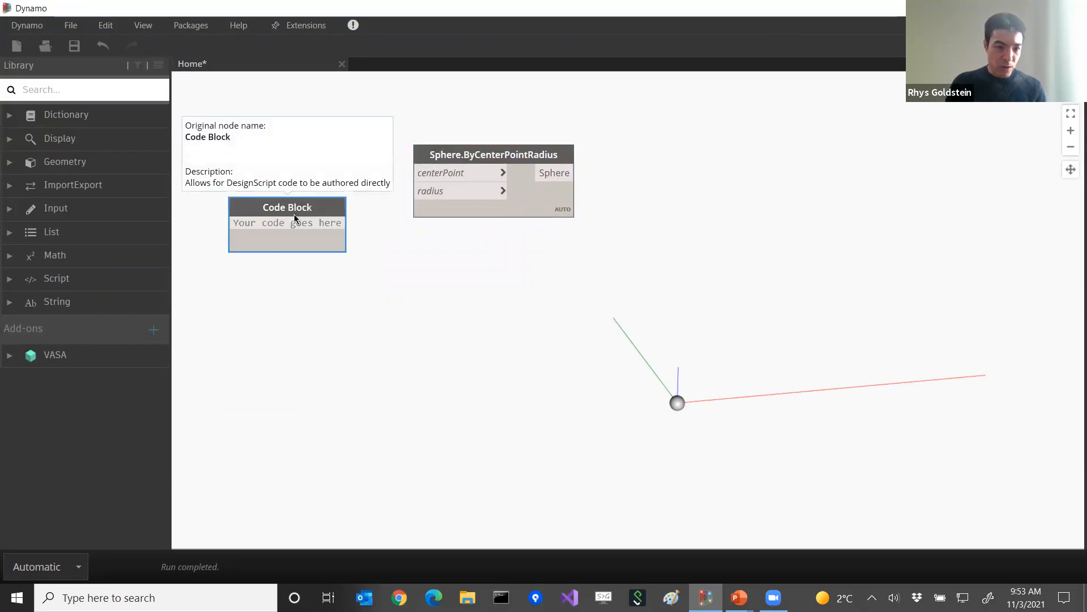
type("5;")
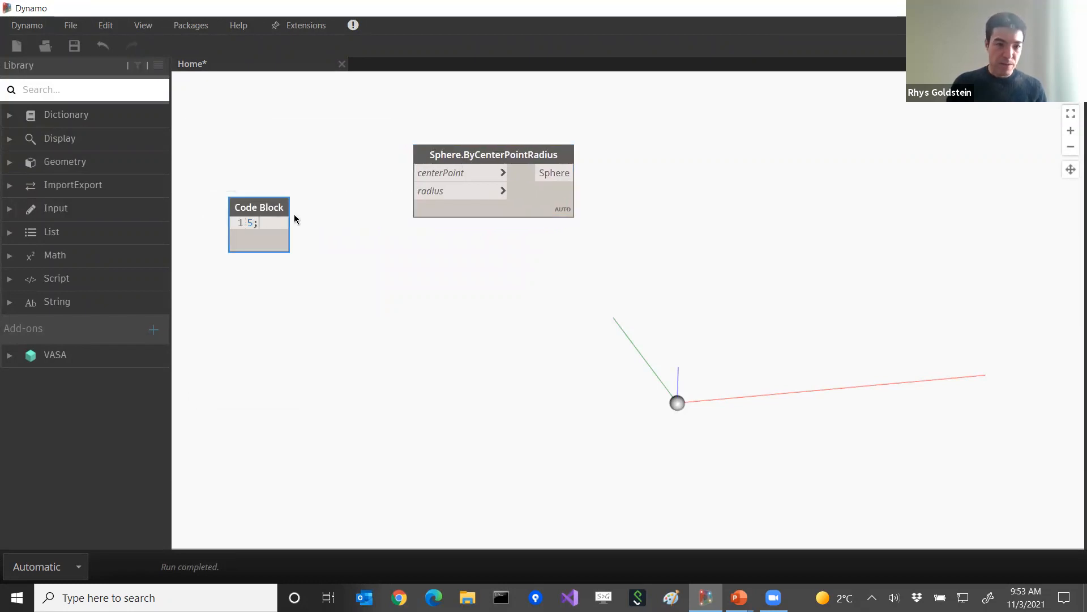
left_click(303, 226)
left_click_drag(286, 224, 439, 190)
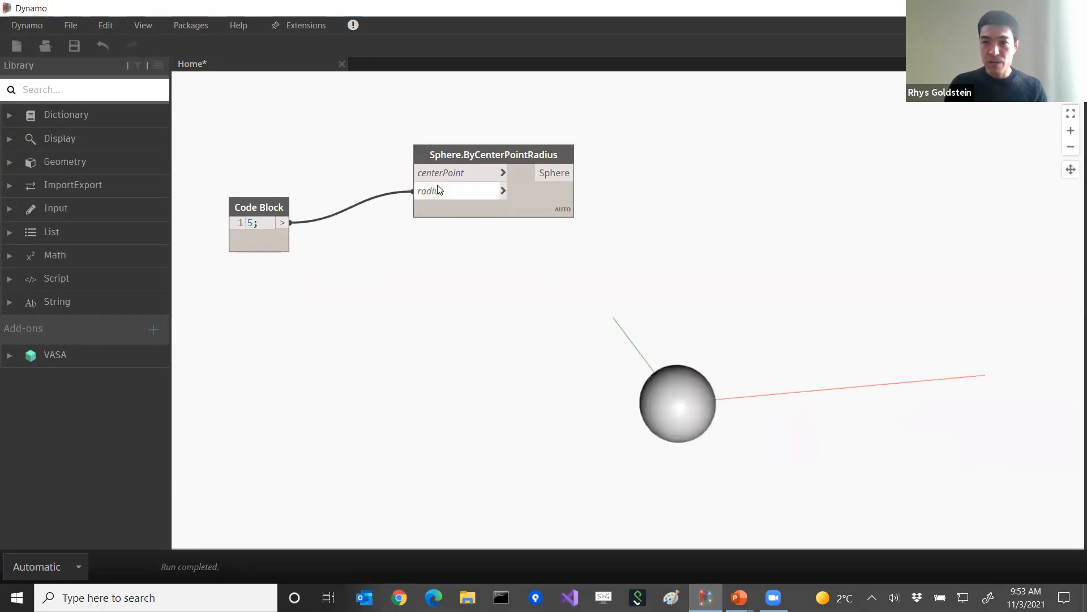
left_click_drag(493, 155, 446, 156)
left_click(602, 175)
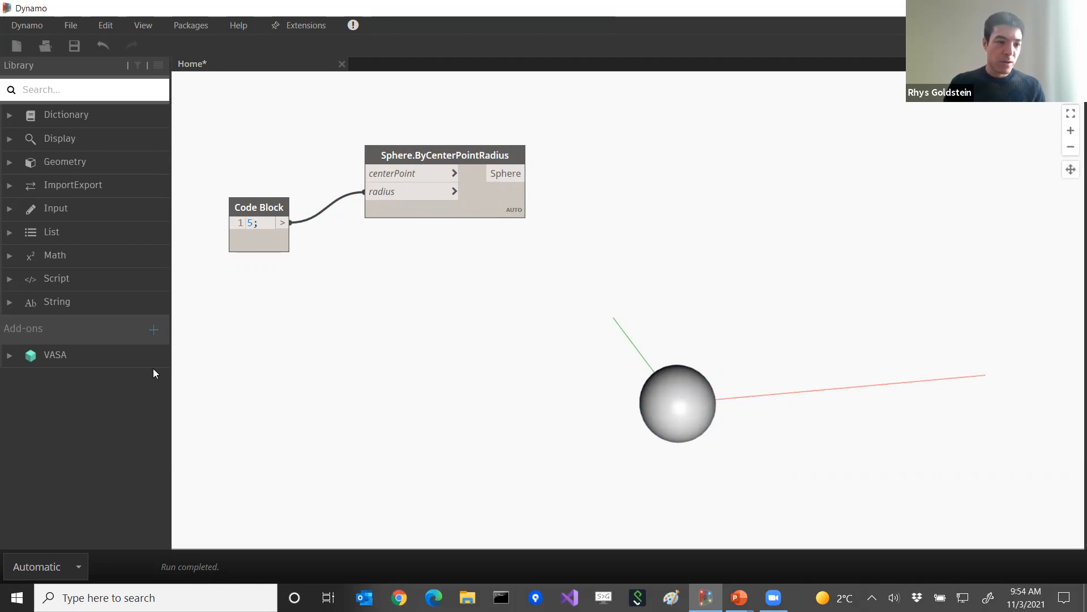
Step: Add VASA's VoxelModel.ByGeometry node beside the sphere node and connect the Sphere output to its geometry input
left_click(10, 357)
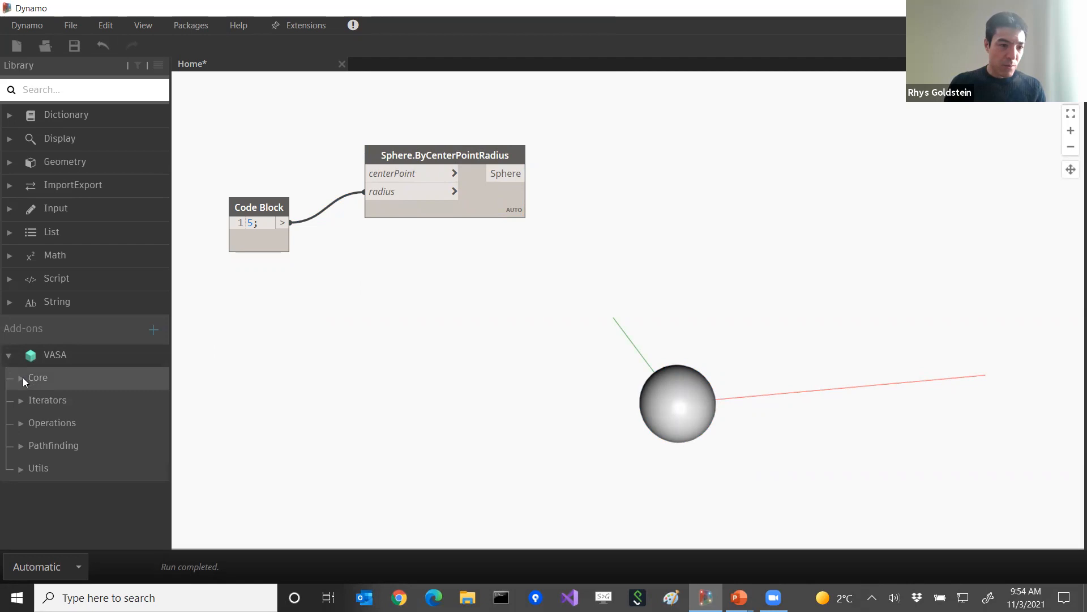
left_click(23, 377)
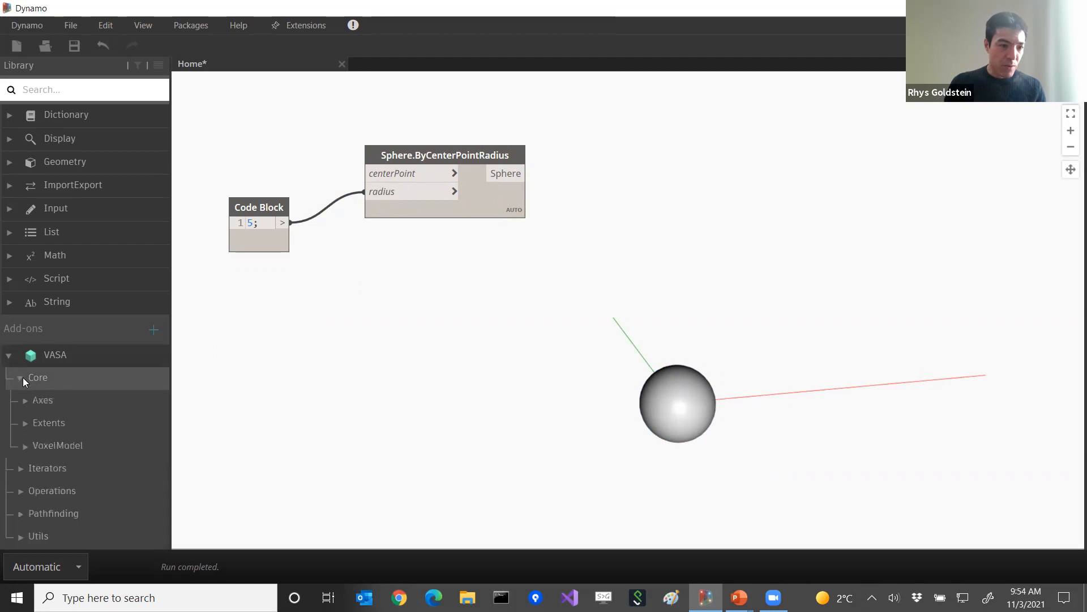
left_click(51, 445)
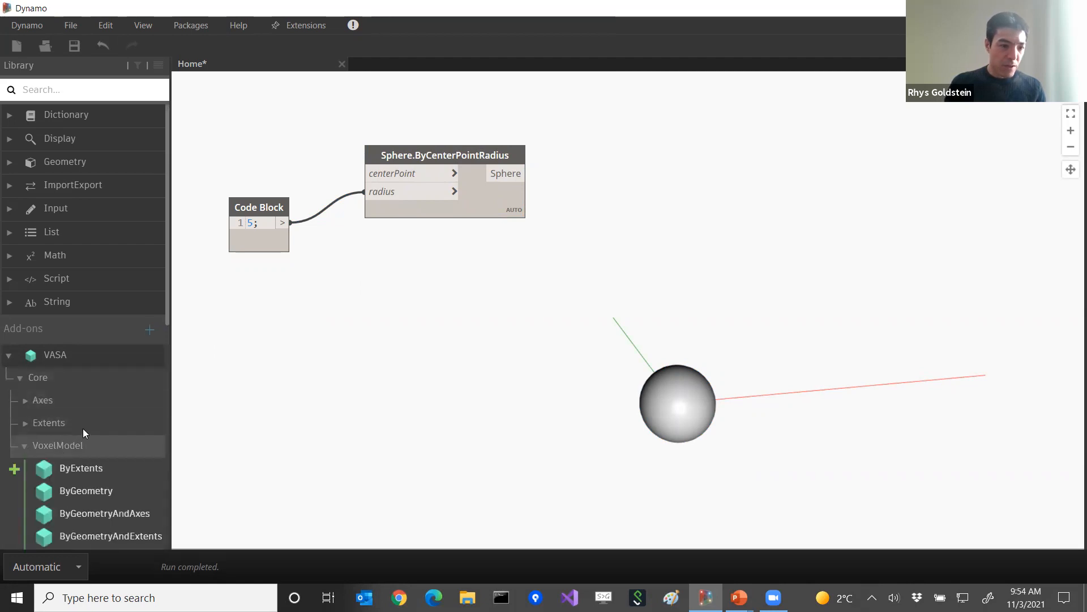
left_click(70, 491)
left_click_drag(689, 290, 709, 158)
left_click_drag(512, 180, 624, 174)
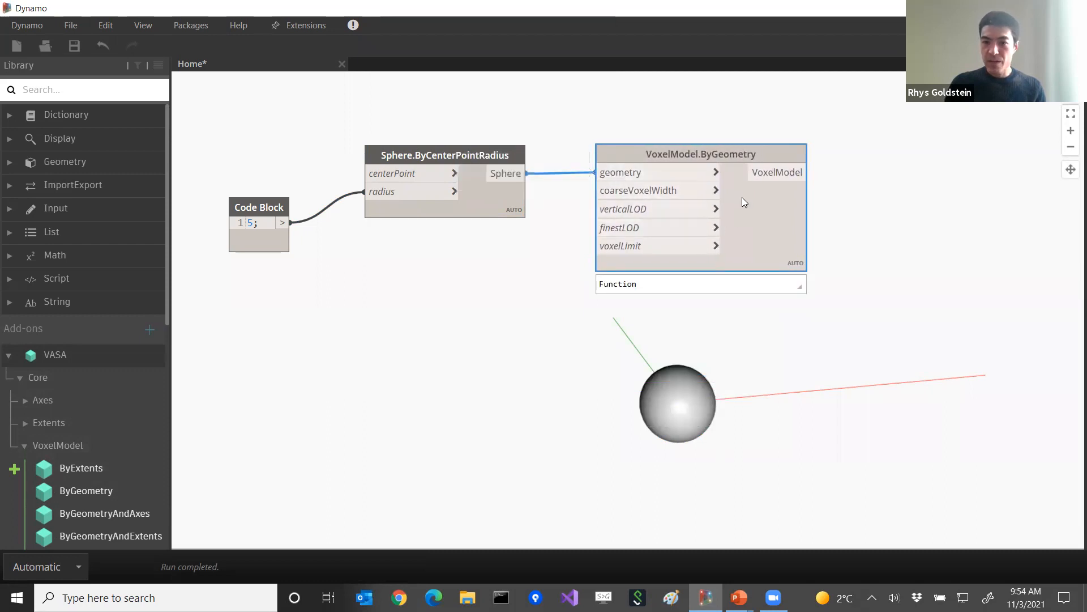
mouse_move(717, 157)
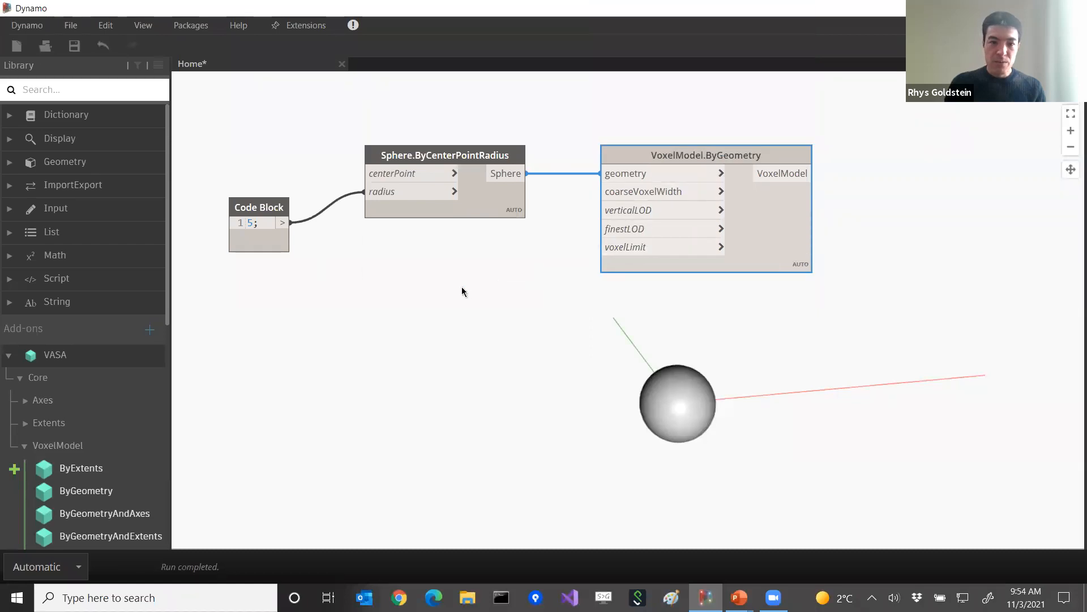
Step: Create a code block with the value 1 below the sphere node and connect it to the coarseVoxelWidth input of VoxelModel.ByGeometry
double_click(471, 274)
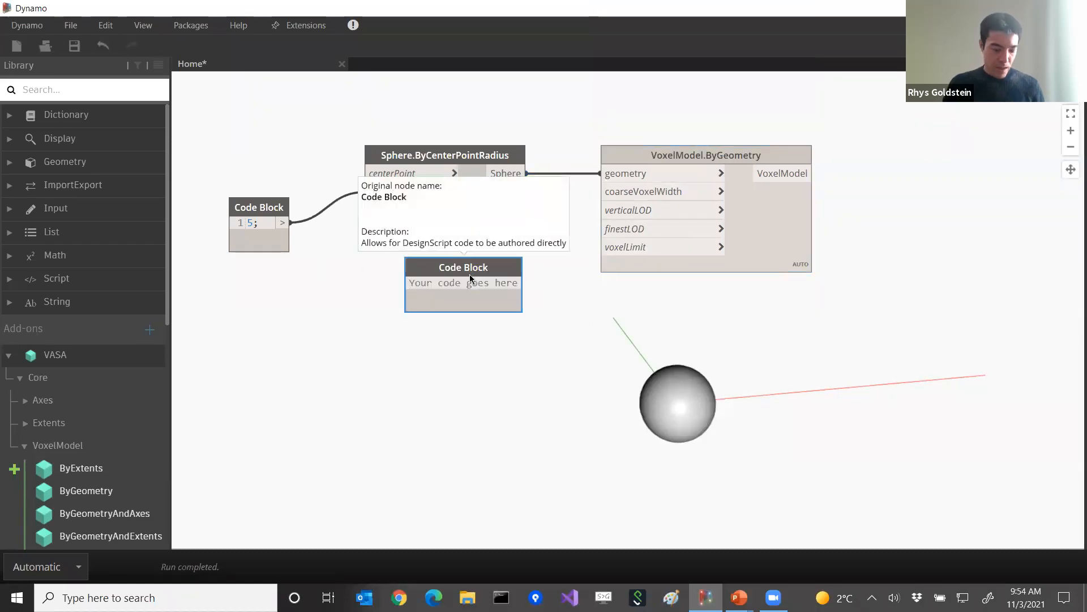
type("1;")
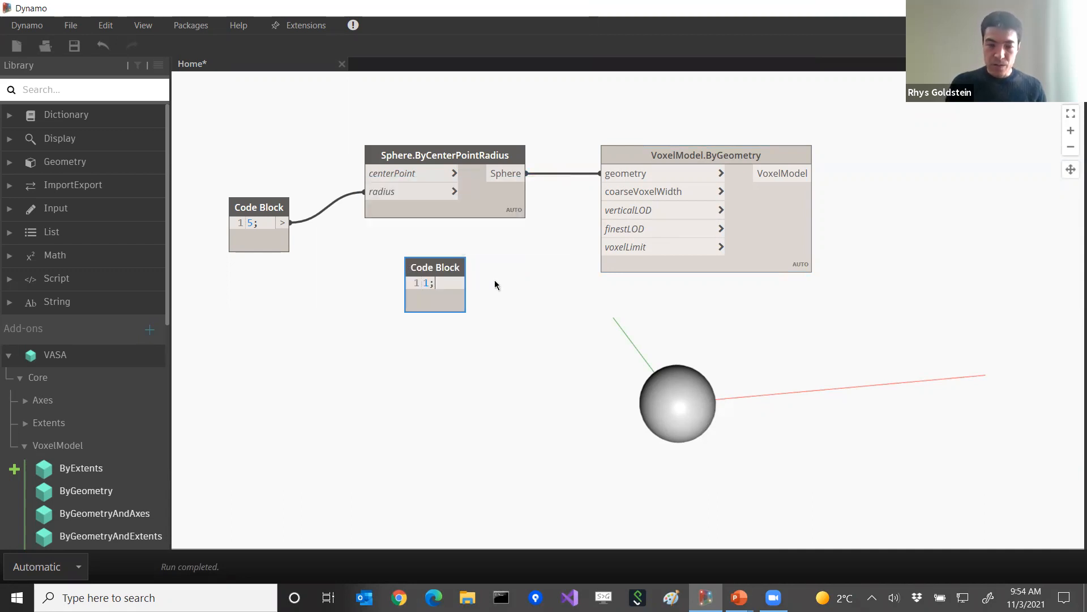
left_click_drag(435, 268, 491, 259)
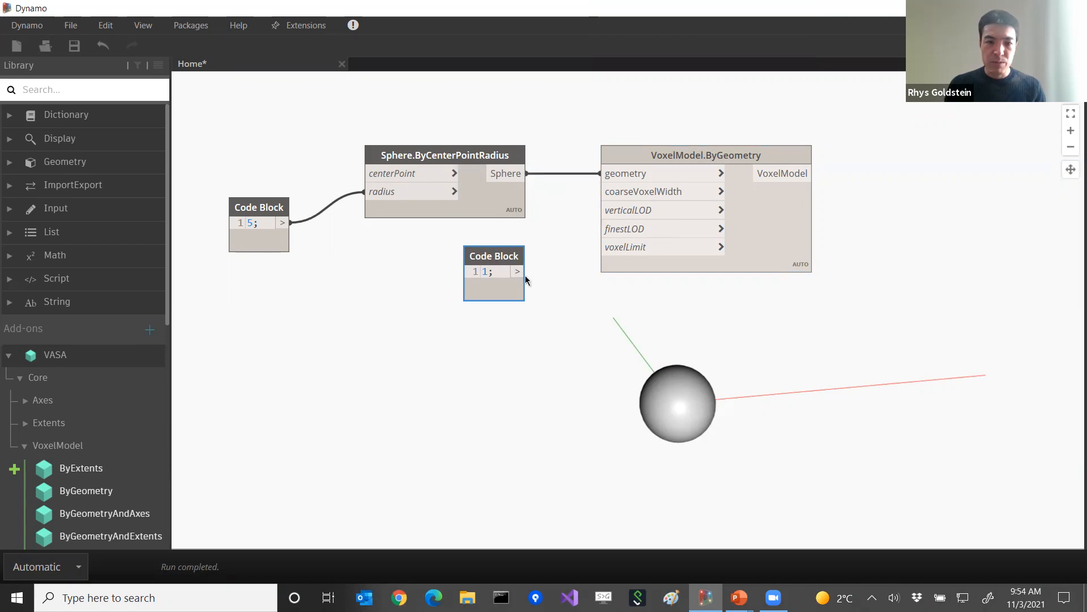
left_click_drag(518, 272, 623, 193)
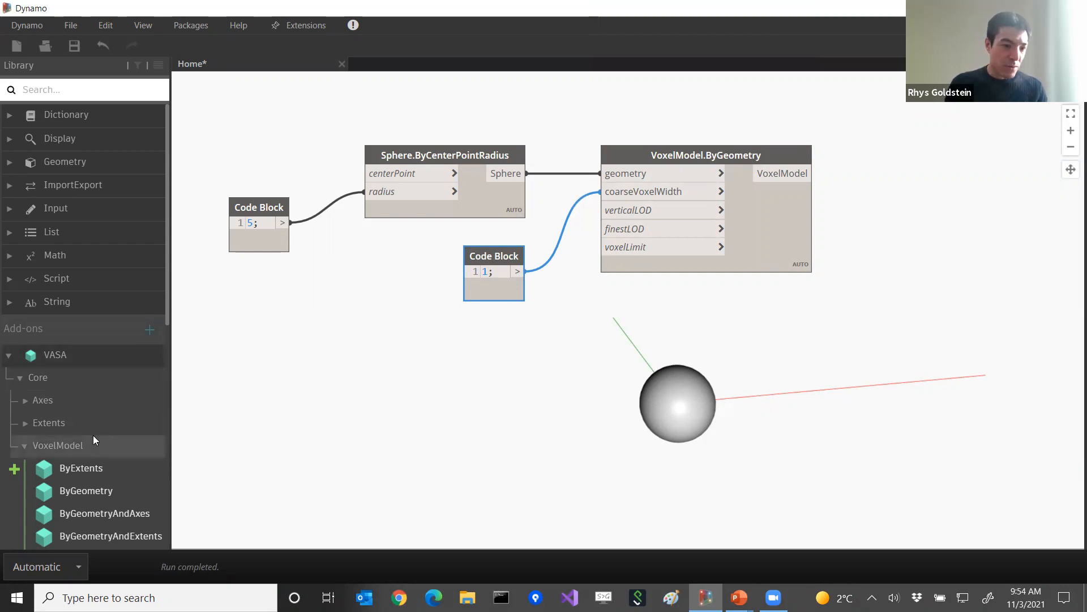
Step: Add VASA's VoxelModel.DisplayVoxels node and place it to the right of the VoxelModel.ByGeometry node
scroll(74, 435, "down", 5)
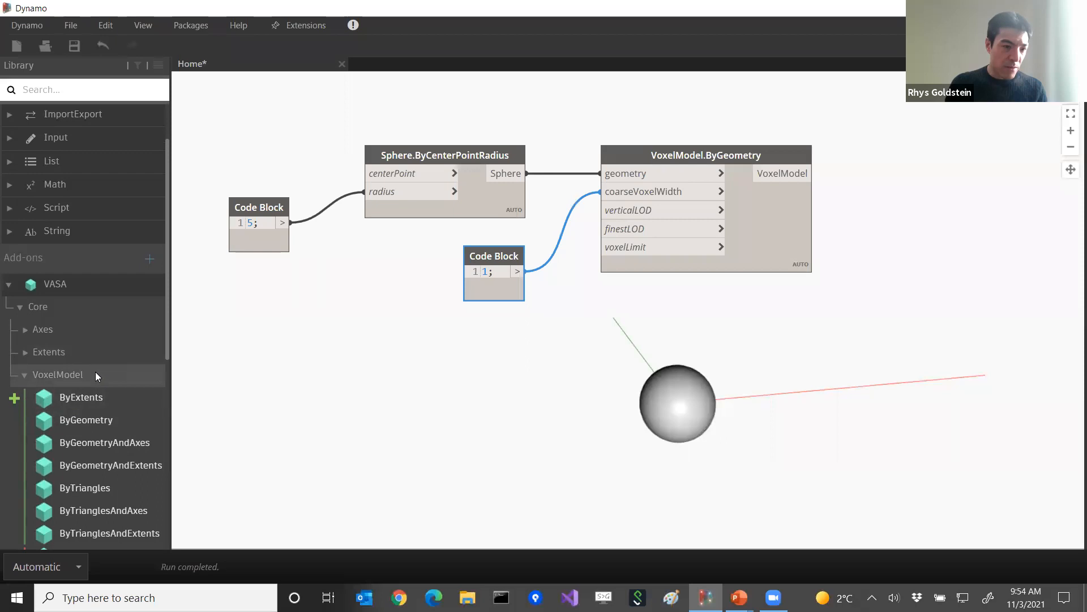
scroll(86, 308, "down", 3)
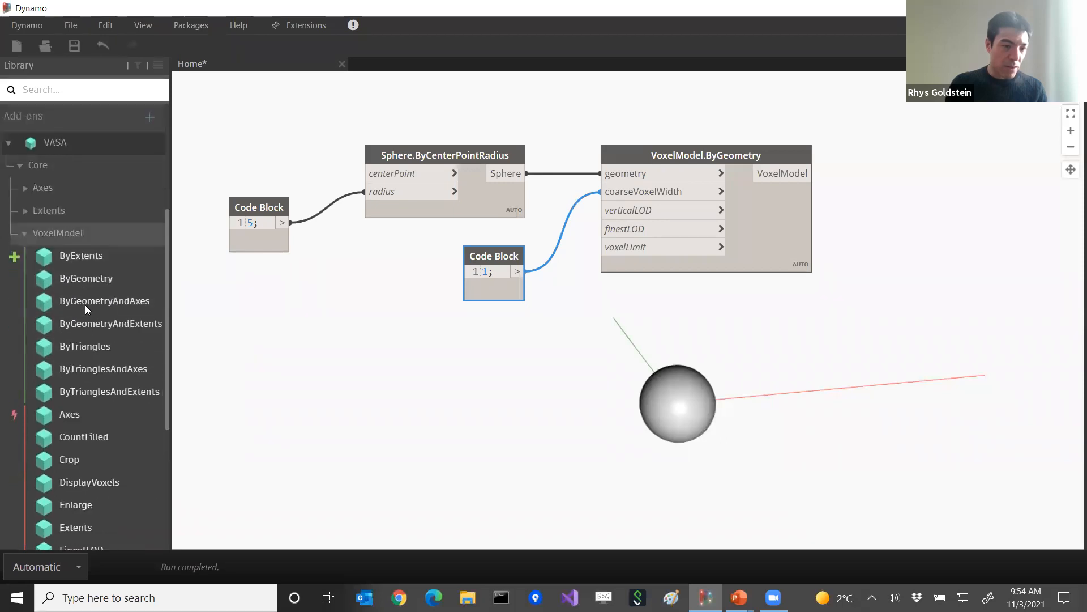
left_click(86, 481)
left_click_drag(647, 305, 906, 187)
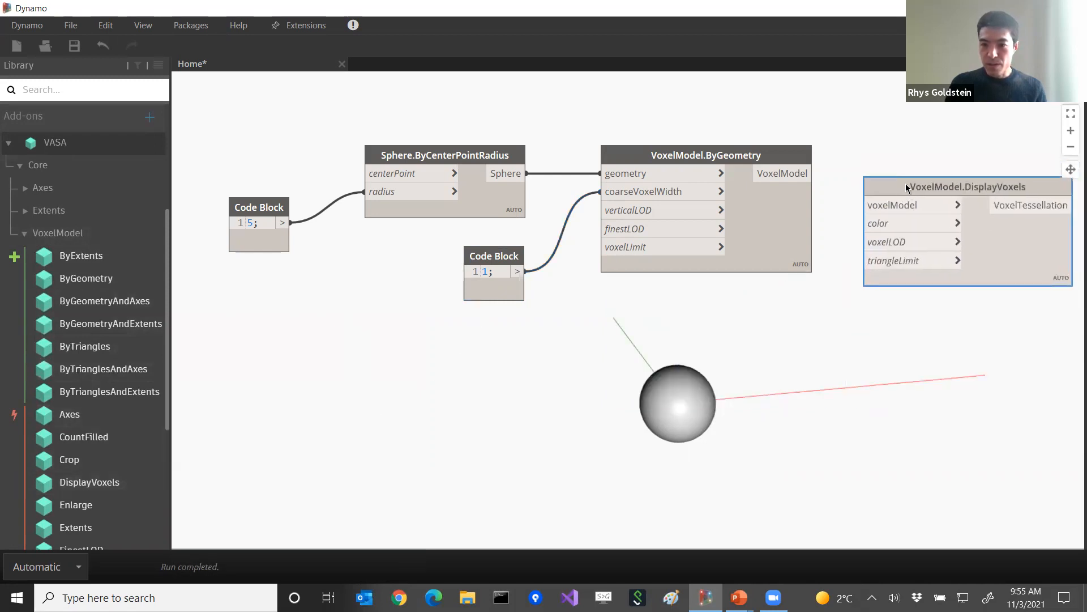
Step: Connect the VoxelModel output of VoxelModel.ByGeometry to the voxelModel input of VoxelModel.DisplayVoxels
left_click(811, 173)
left_click(867, 205)
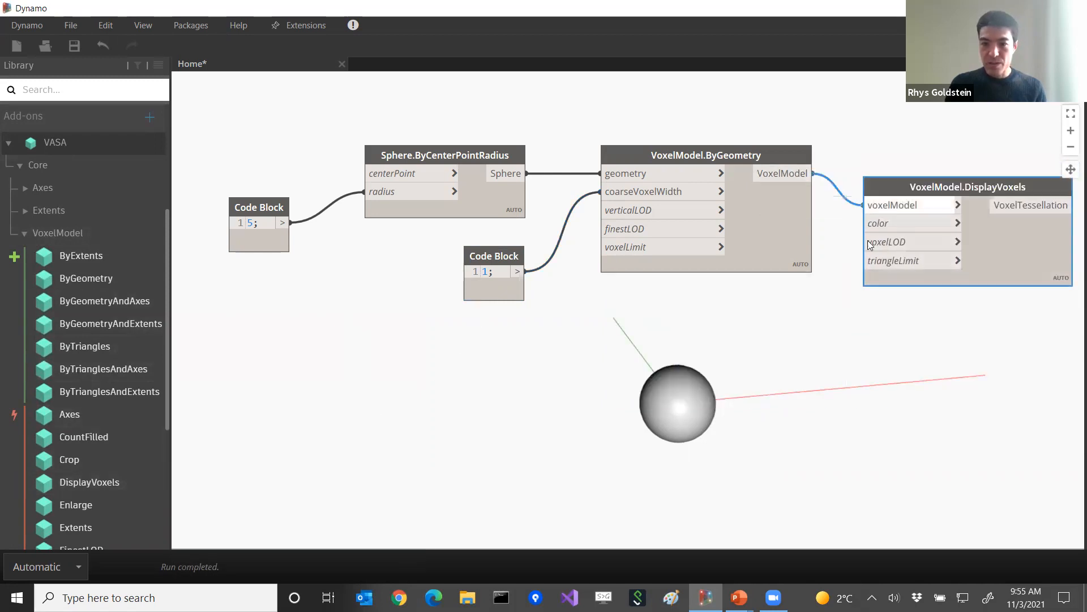
middle_click_drag(746, 334, 717, 294)
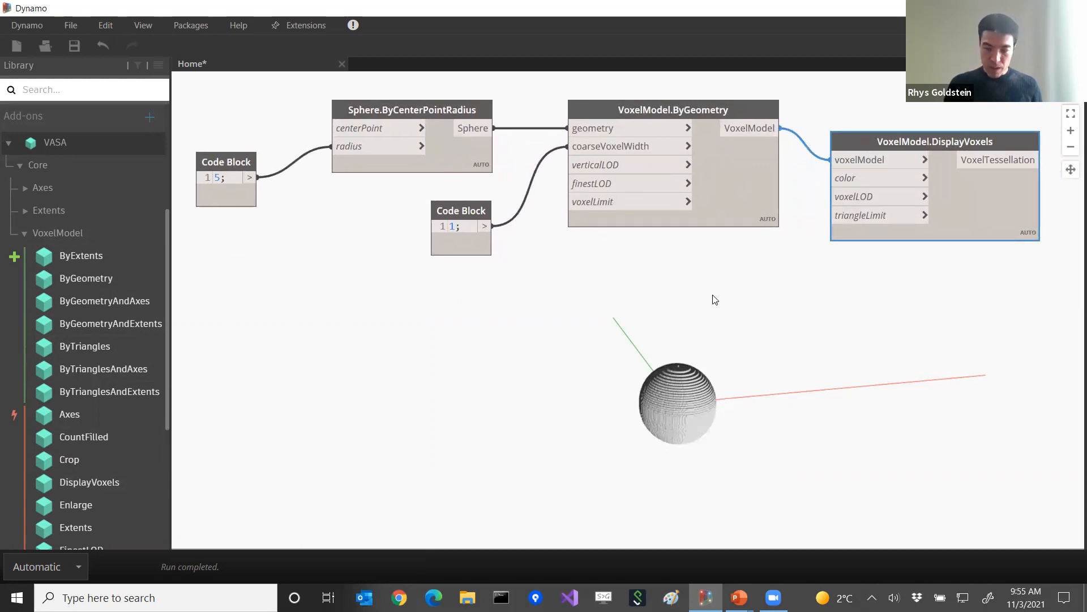
Step: Examine the voxelized sphere up close from several angles in the 3D background preview, then return to the graph
key("ctrl+b")
scroll(692, 428, "up", 2)
scroll(692, 425, "up", 2)
middle_click_drag(723, 449, 715, 339)
scroll(715, 343, "up", 5)
right_click_drag(736, 319, 743, 347)
middle_click_drag(774, 344, 792, 298)
scroll(798, 310, "up", 2)
right_click_drag(806, 317, 715, 321)
key("ctrl+b")
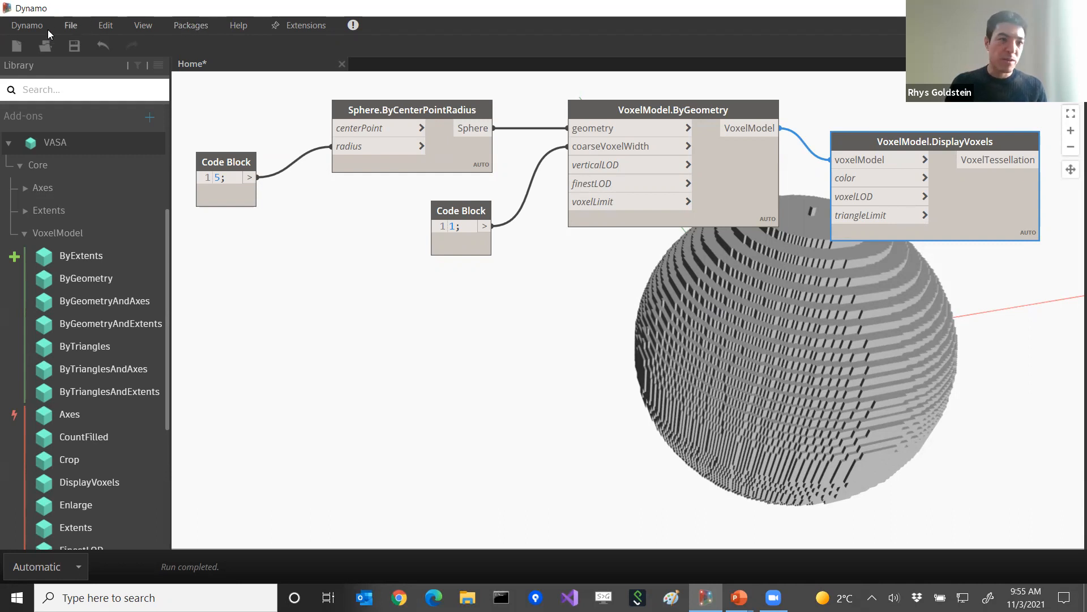
Step: Show the root directory of the installed VASA package from the package manager preferences
left_click(29, 27)
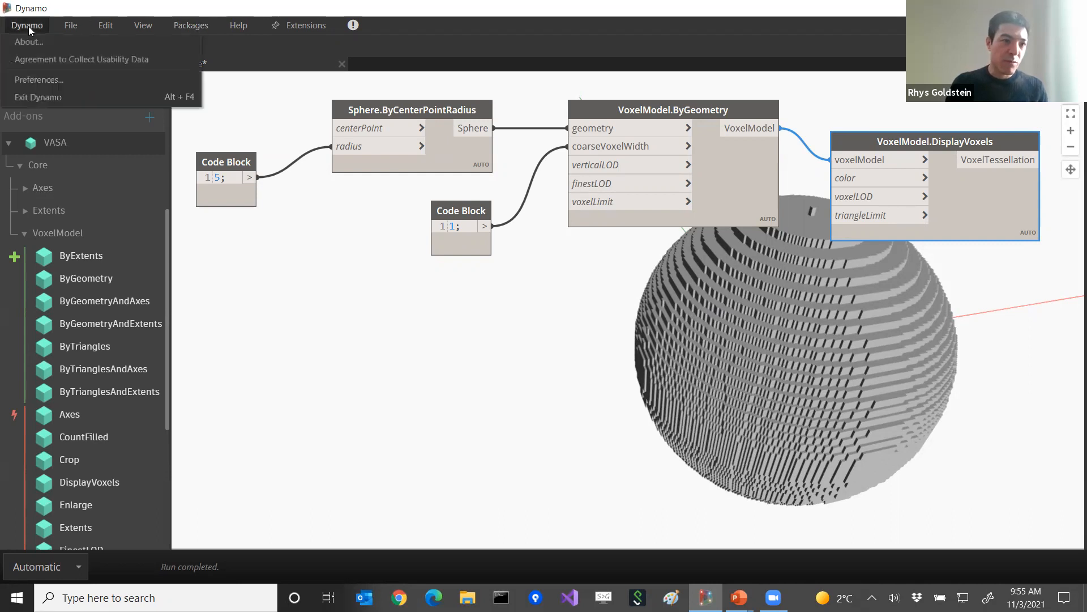
left_click(47, 82)
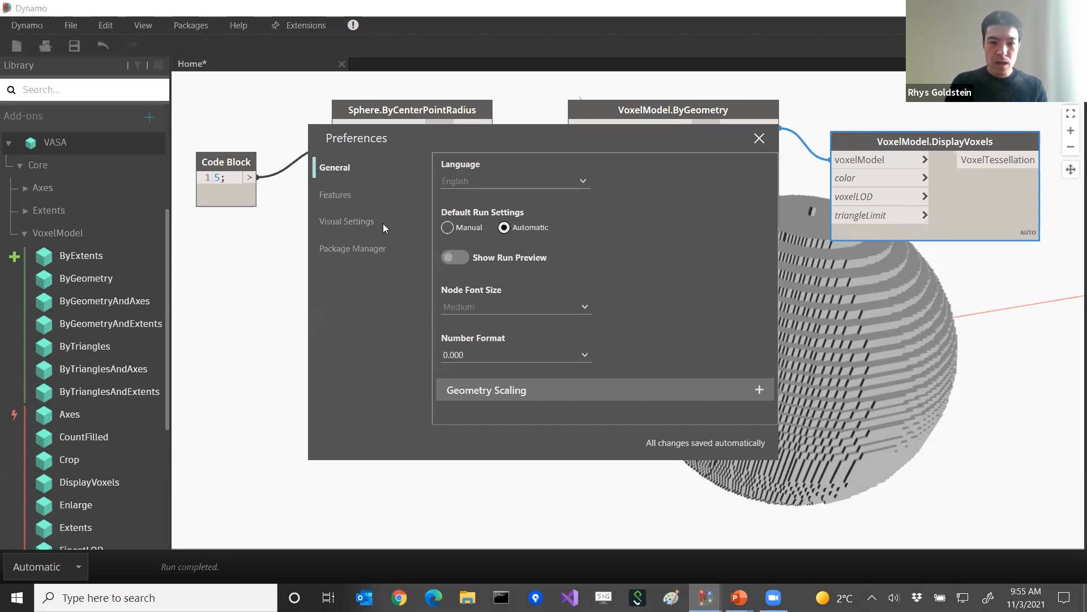
left_click(350, 249)
left_click(538, 192)
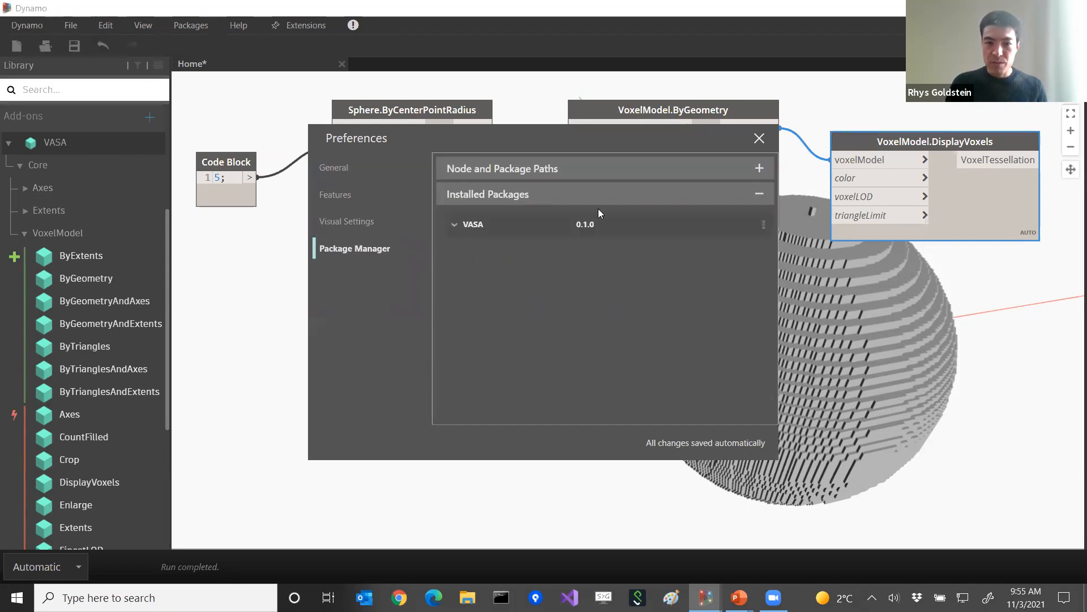
left_click(764, 224)
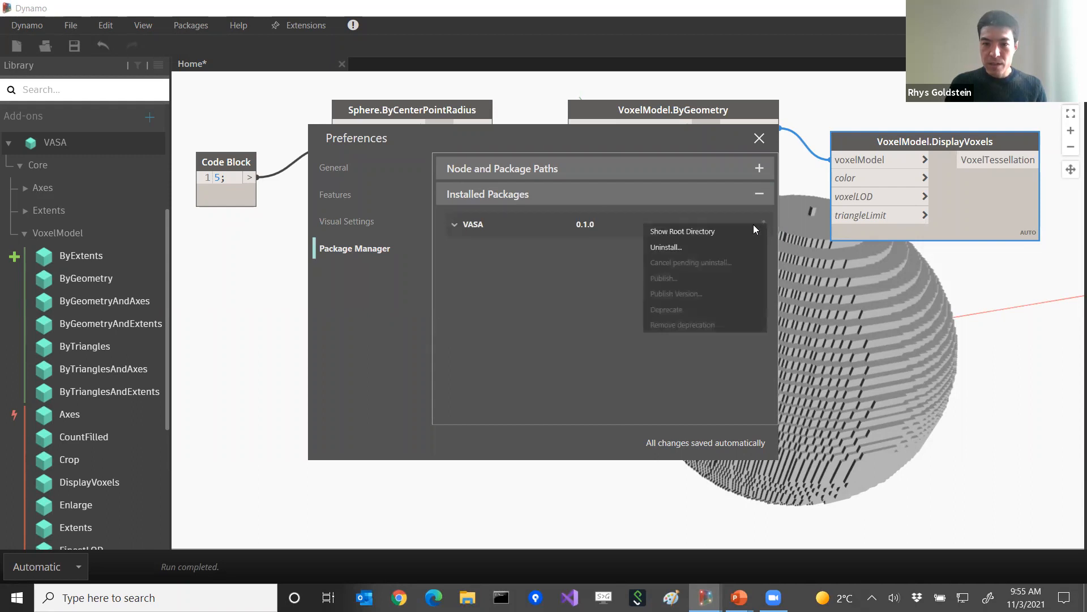
left_click(727, 231)
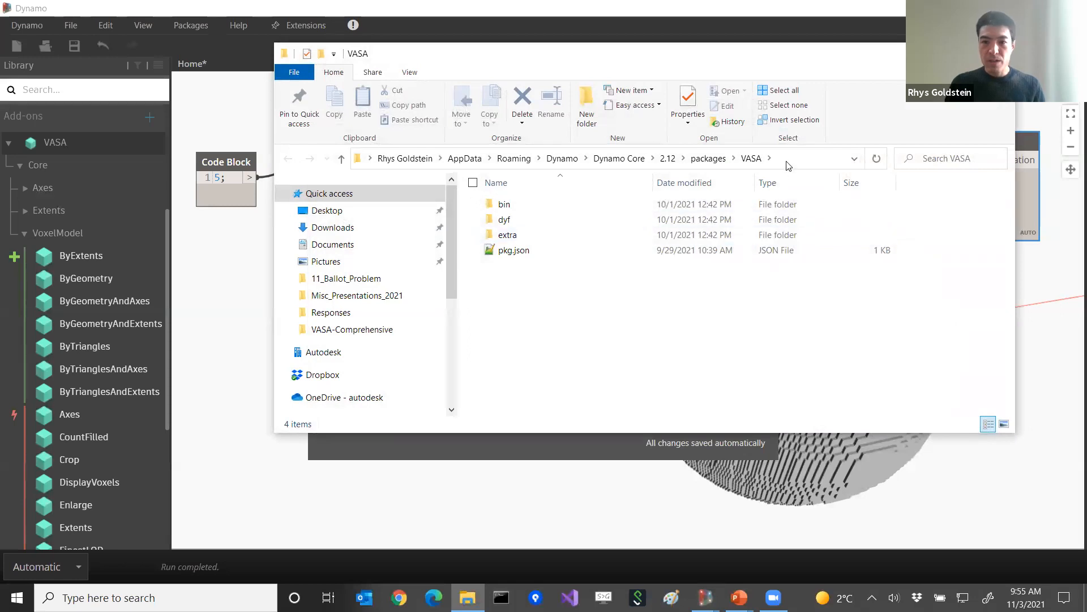
Step: Copy the VASA package folder's path, then dismiss the folder window and the preferences
left_click(787, 164)
key("ctrl+c")
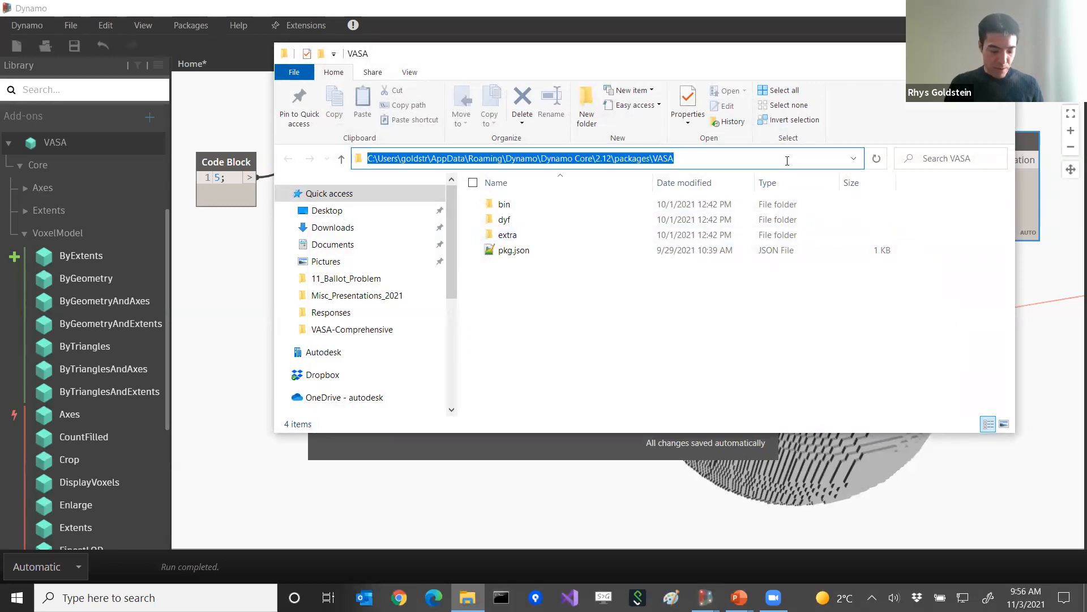
left_click_drag(982, 43, 901, 118)
left_click(916, 127)
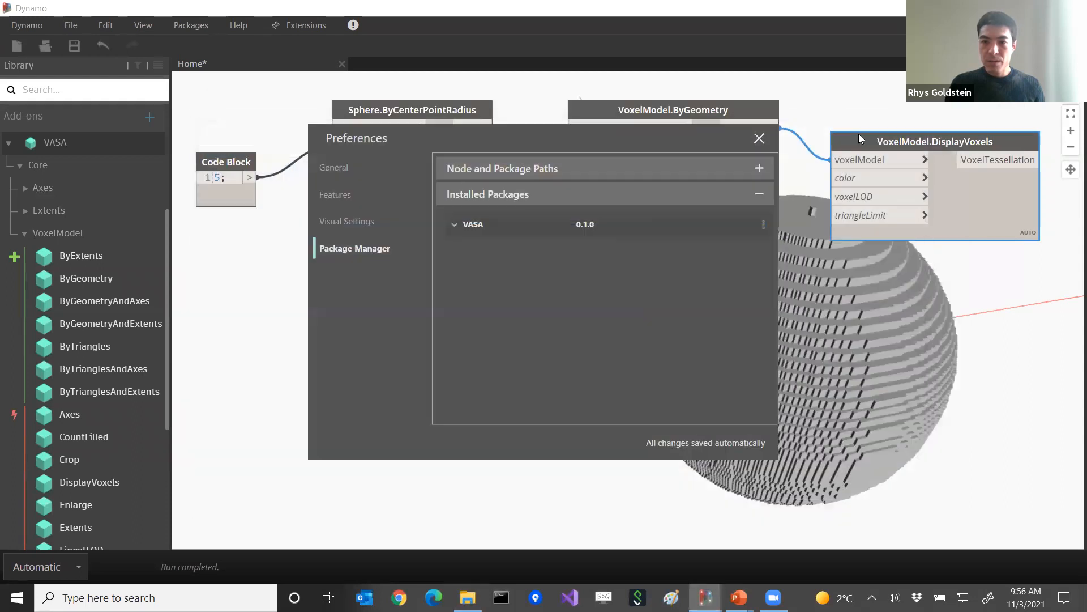
left_click(761, 139)
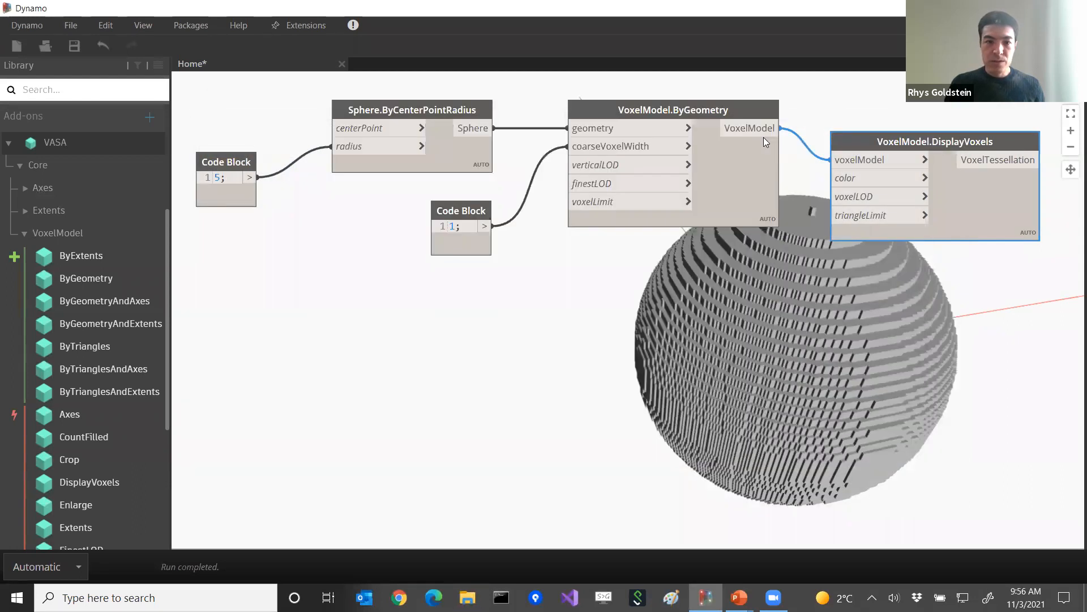
Step: Open 01-VASA-Overview.dyn from the extra folder inside the copied VASA package path, discarding the unsaved changes to the Home workspace
left_click(67, 25)
left_click(69, 57)
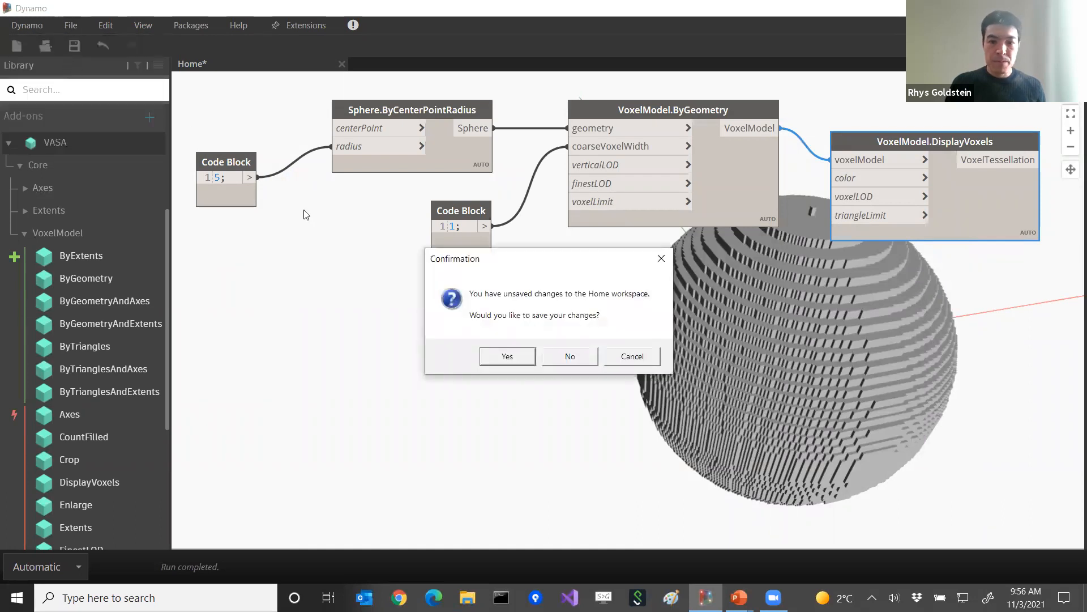
left_click(568, 355)
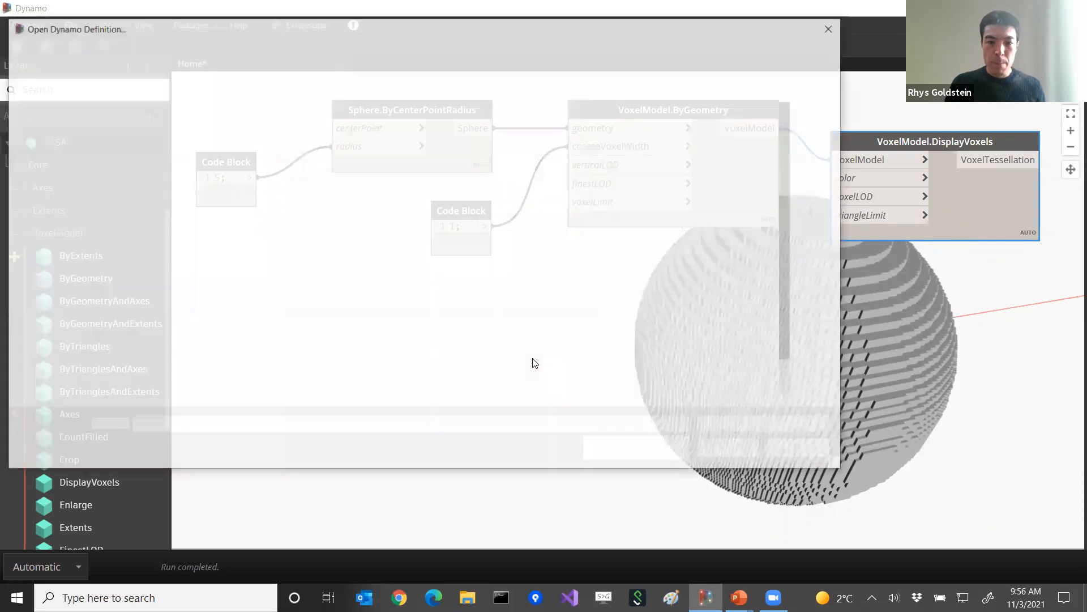
left_click(253, 52)
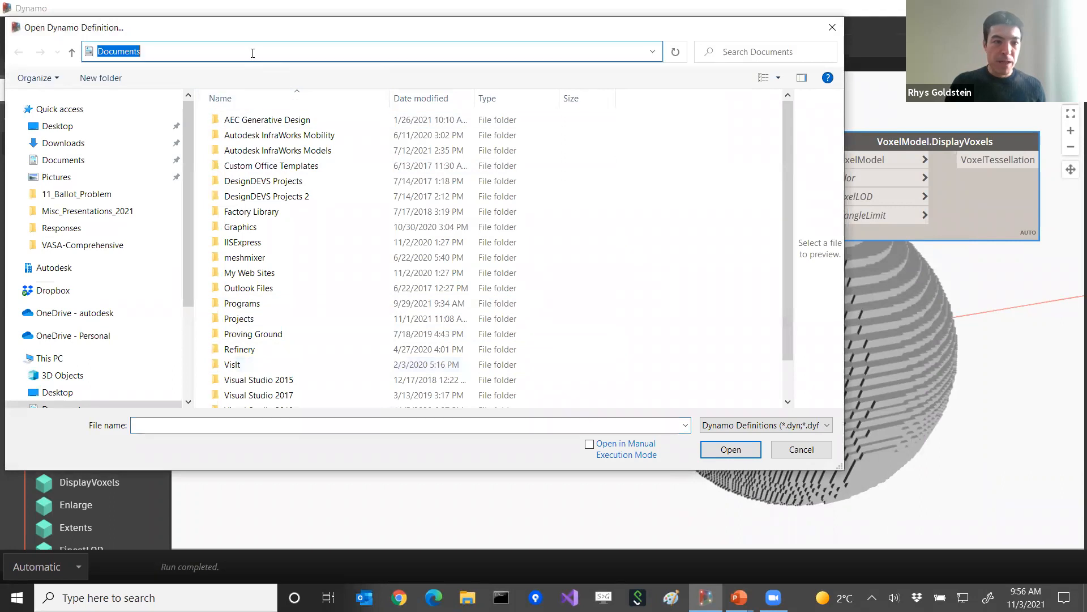
key("ctrl+v")
key("Return")
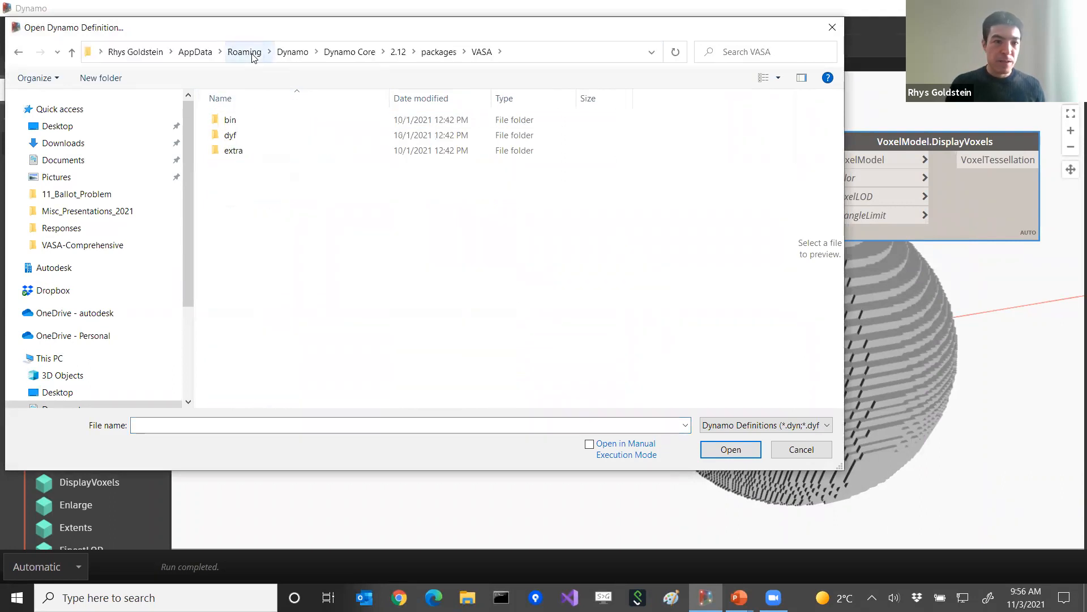
left_click(258, 149)
double_click(259, 149)
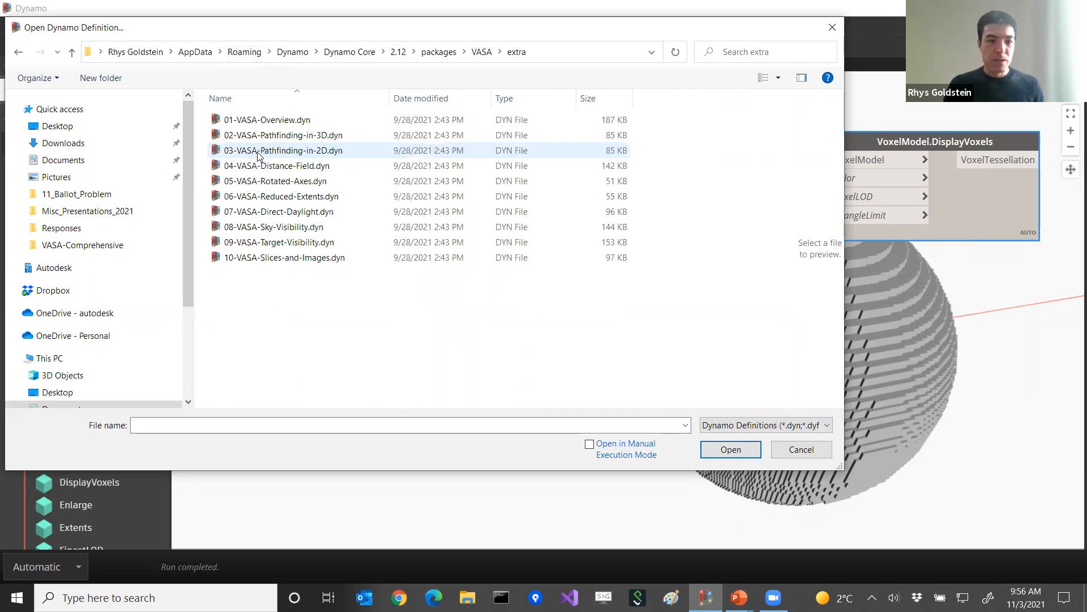
double_click(296, 120)
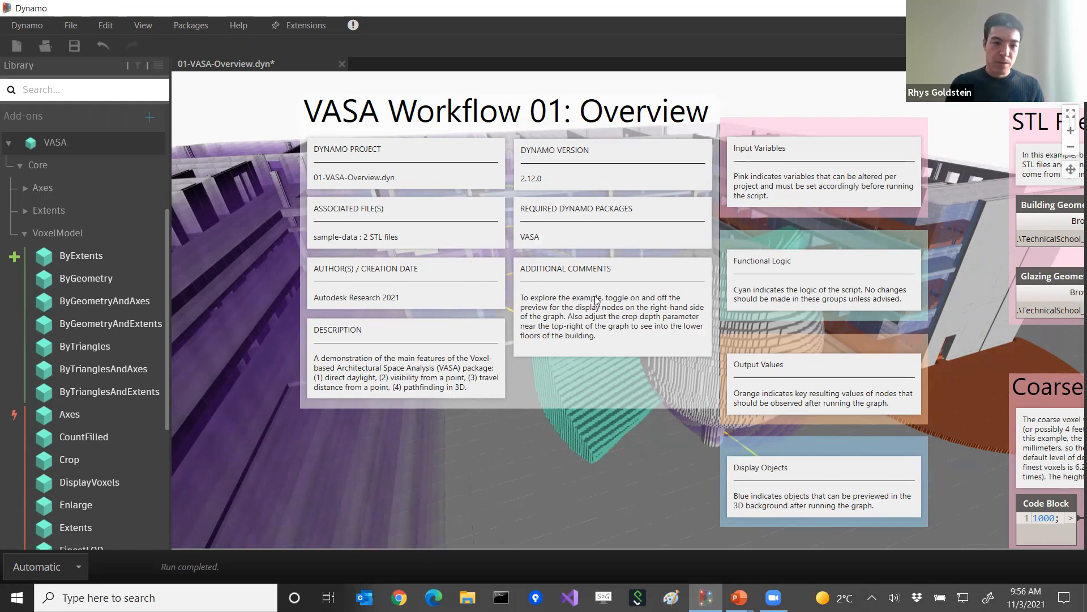
Step: Read the overview graph's description and additional comments, then survey the whole graph layout
scroll(413, 442, "up", 5)
middle_click_drag(513, 378, 482, 318)
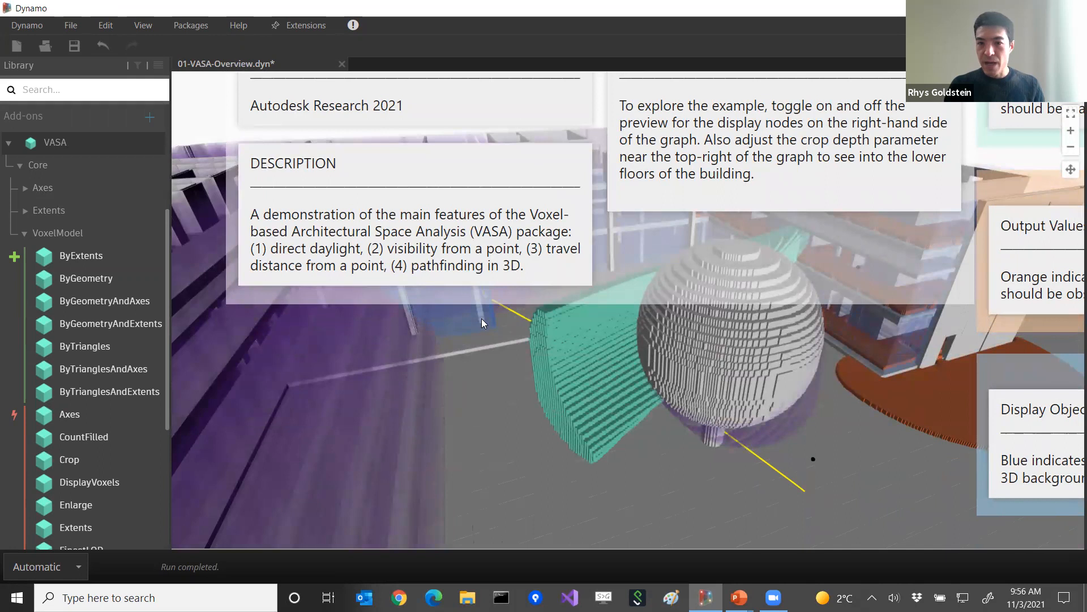
middle_click_drag(825, 248, 680, 340)
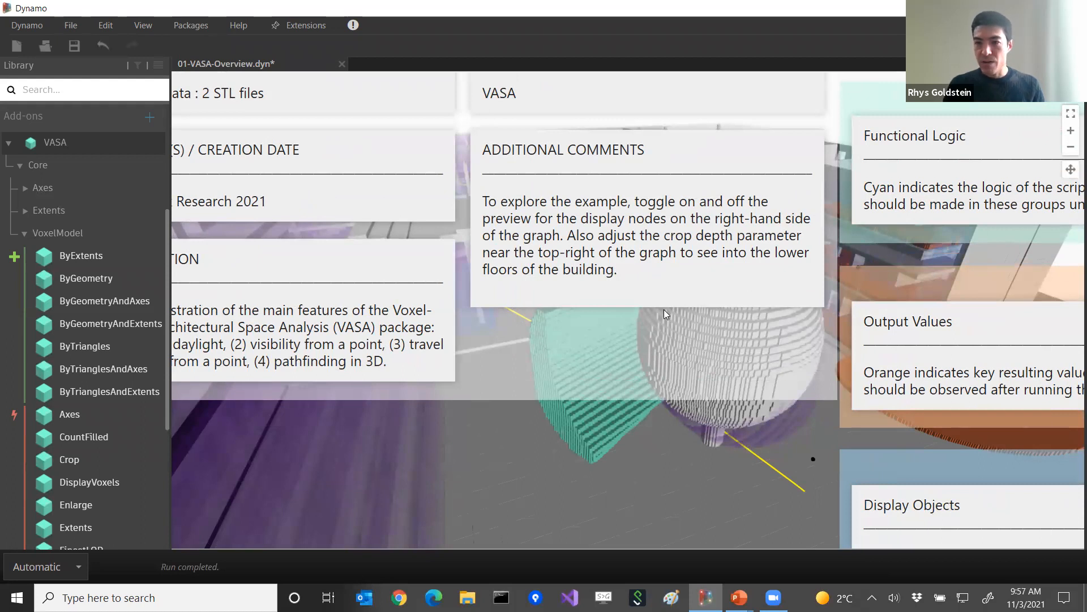
scroll(667, 262, "down", 6)
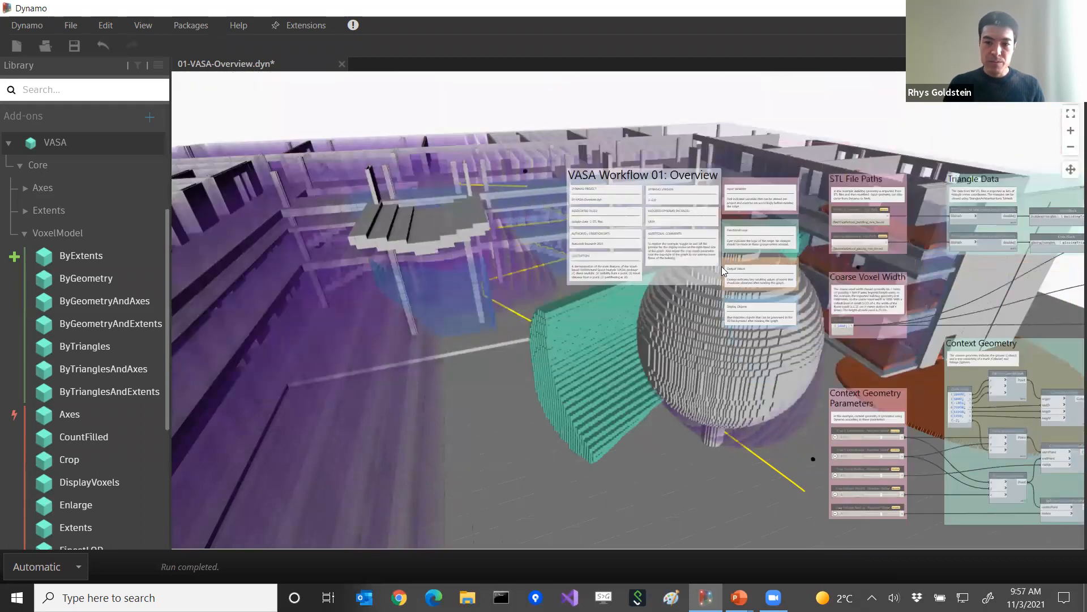
scroll(723, 271, "down", 6)
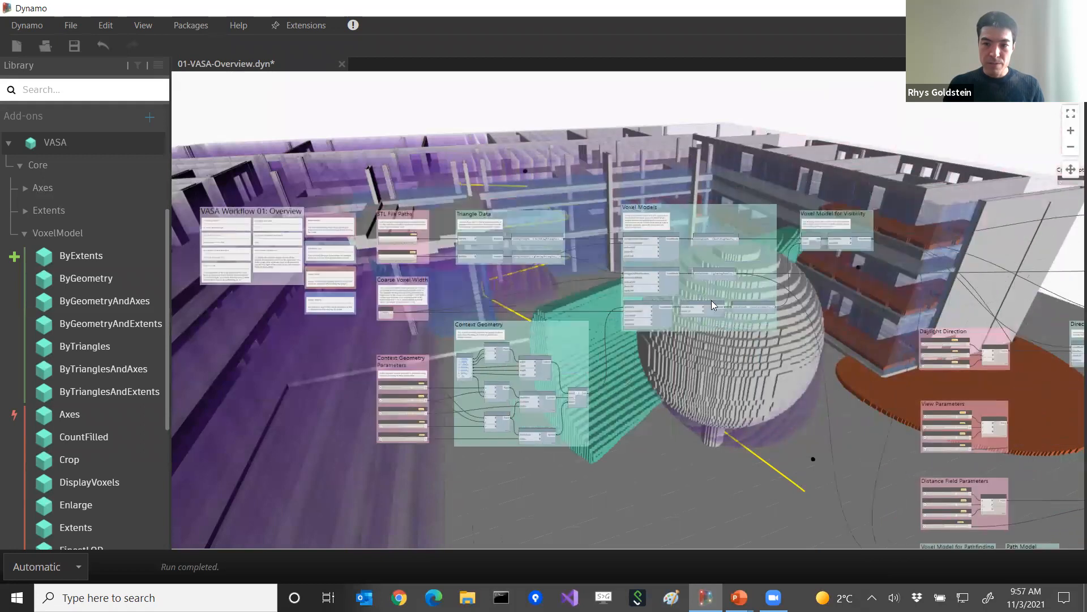
scroll(713, 305, "down", 6)
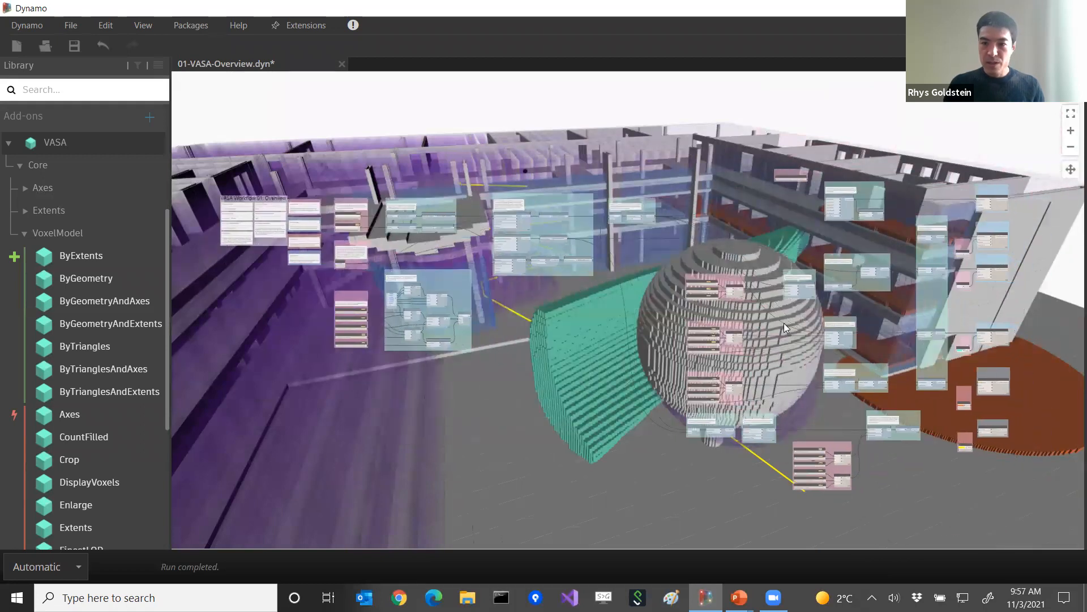
Step: Select all the display nodes at the graph's right-hand end, from building voxels to path, and hide their geometry preview
middle_click_drag(927, 346, 437, 316)
scroll(543, 302, "up", 5)
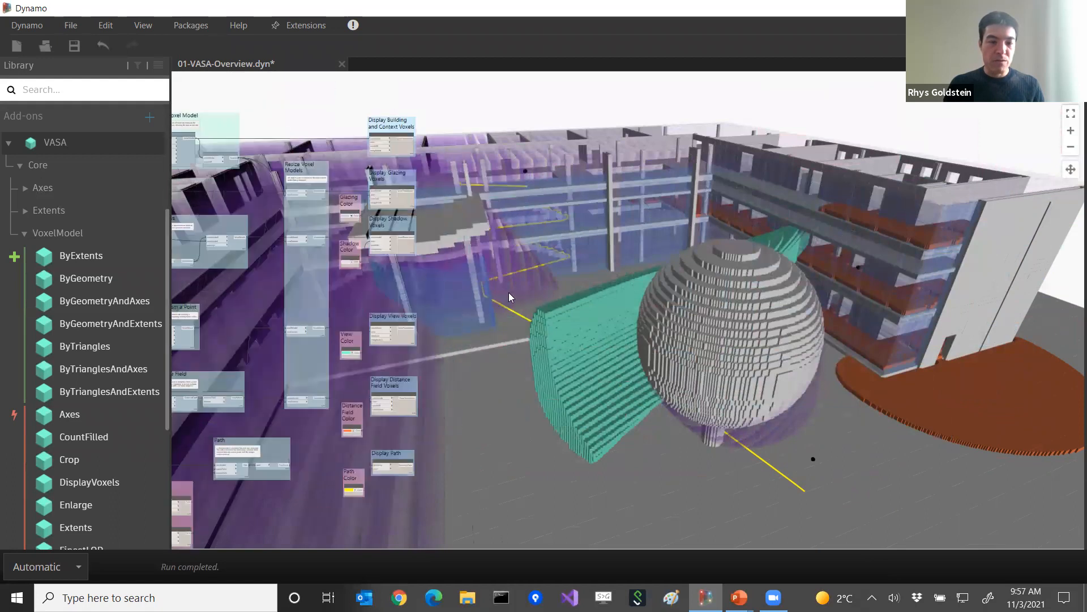
scroll(404, 306, "down", 2)
middle_click_drag(402, 296, 346, 281)
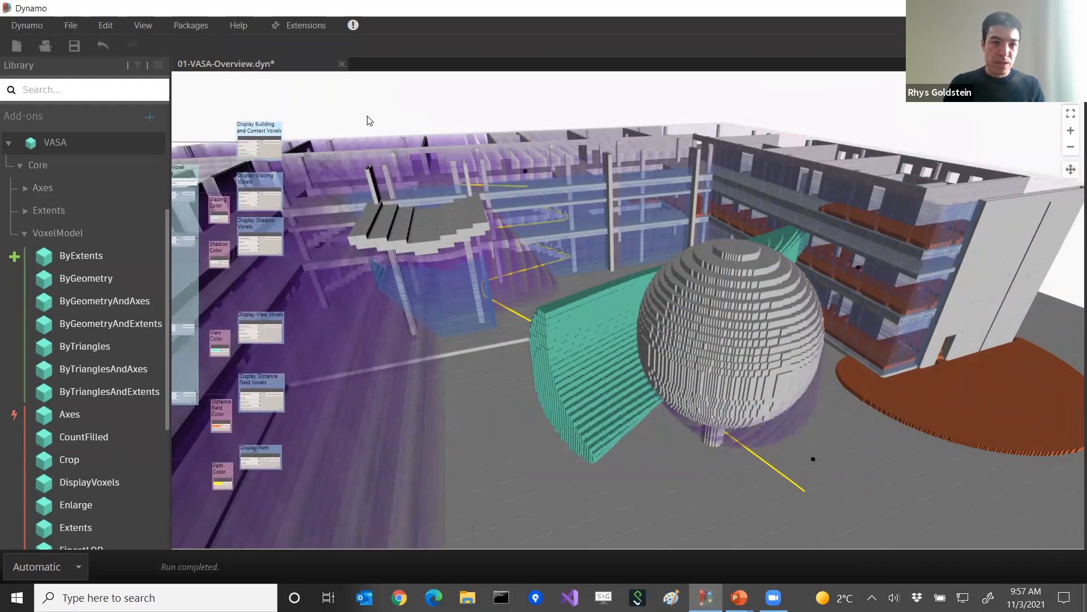
left_click_drag(333, 143, 236, 512)
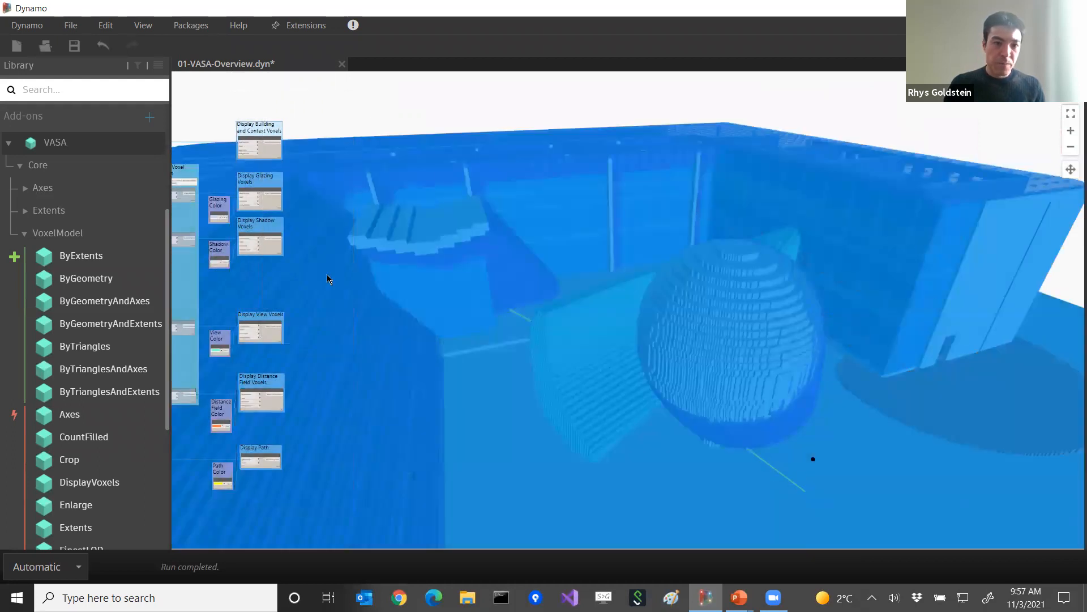
right_click(362, 101)
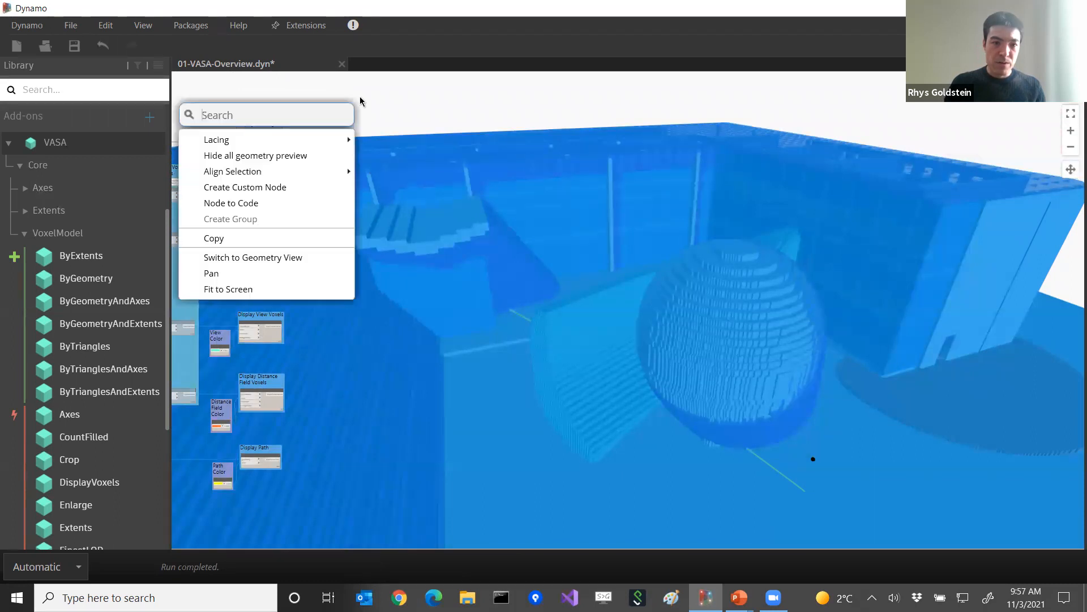
left_click(292, 155)
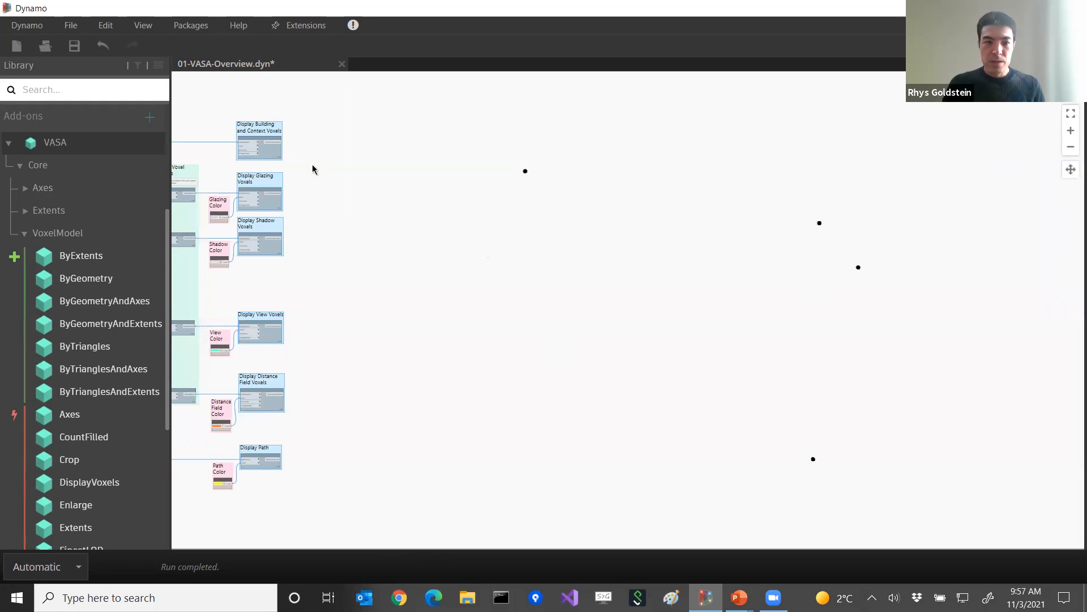
Step: Turn on the preview of the VoxelModel.DisplayVoxels node in the Display Building and Context Voxels group
scroll(308, 171, "up", 5)
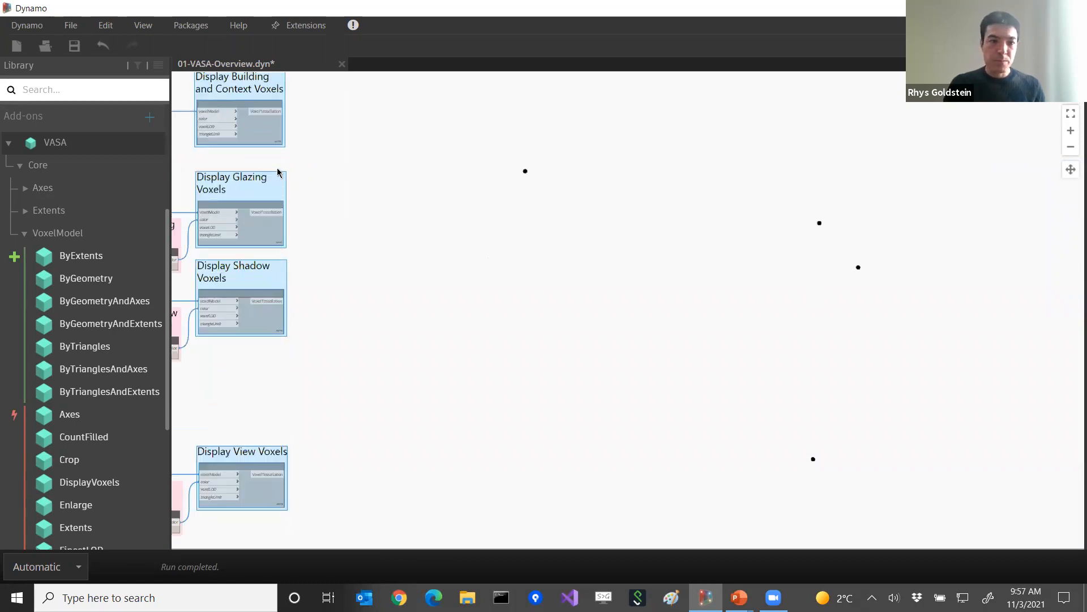
middle_click_drag(306, 258, 336, 201)
right_click(290, 189)
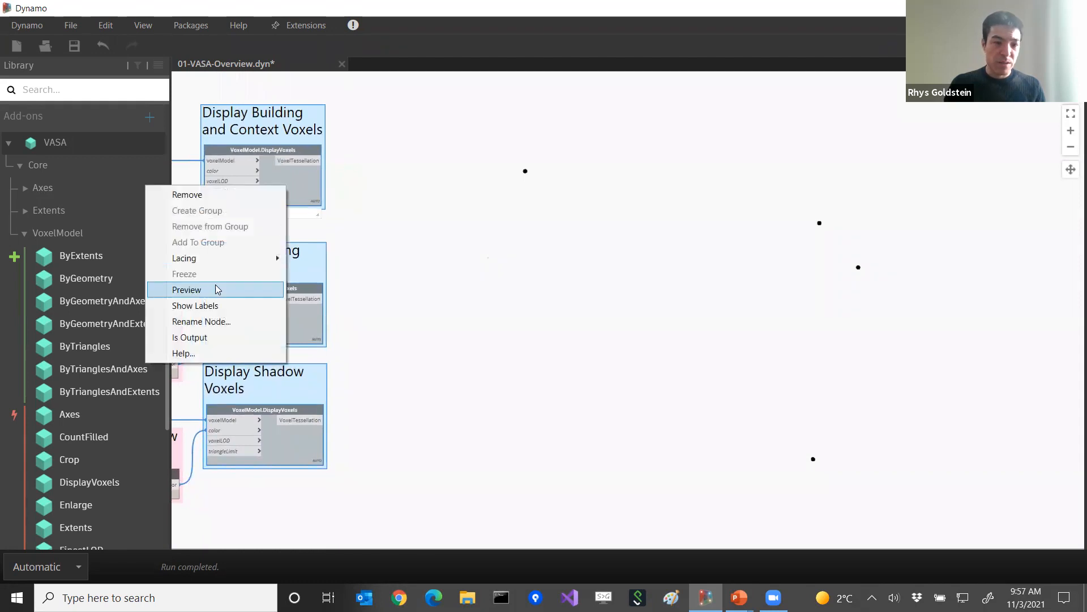
left_click(202, 290)
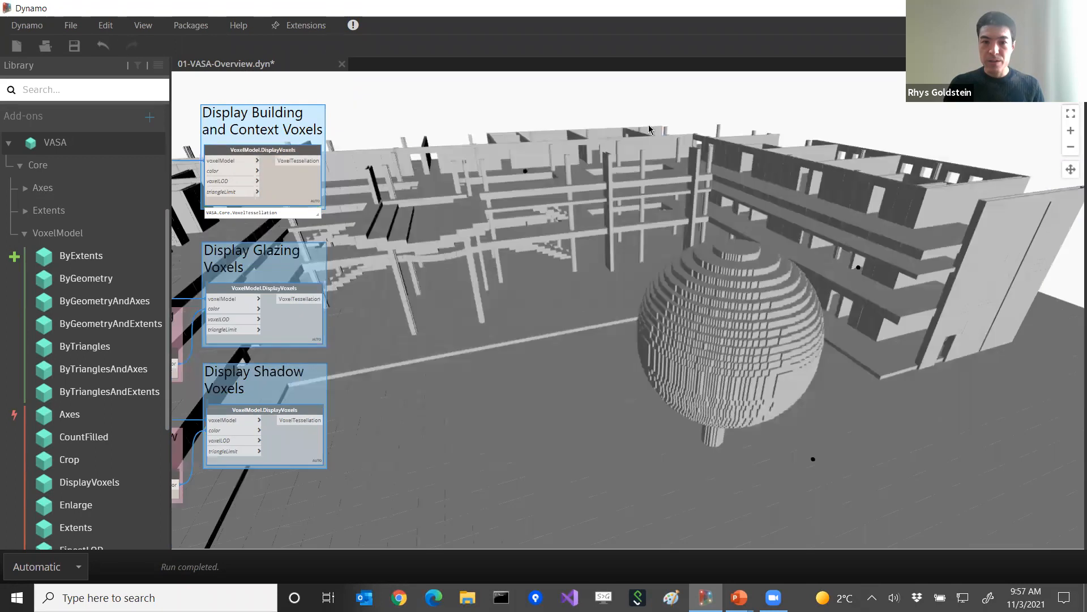
Step: Examine the building and context voxels from several angles in the 3D background preview, then return to the graph
key("ctrl+b")
mouse_move(805, 284)
right_mouse_down()
mouse_move(758, 308)
mouse_move(740, 263)
mouse_move(755, 278)
right_mouse_up()
right_click_drag(761, 306, 758, 329)
scroll(603, 180, "up", 3)
middle_click_drag(633, 243, 708, 379)
mouse_move(707, 379)
right_mouse_down()
mouse_move(646, 306)
mouse_move(695, 367)
right_mouse_up()
scroll(694, 363, "down", 3)
middle_click_drag(688, 378, 762, 268)
scroll(762, 267, "down", 2)
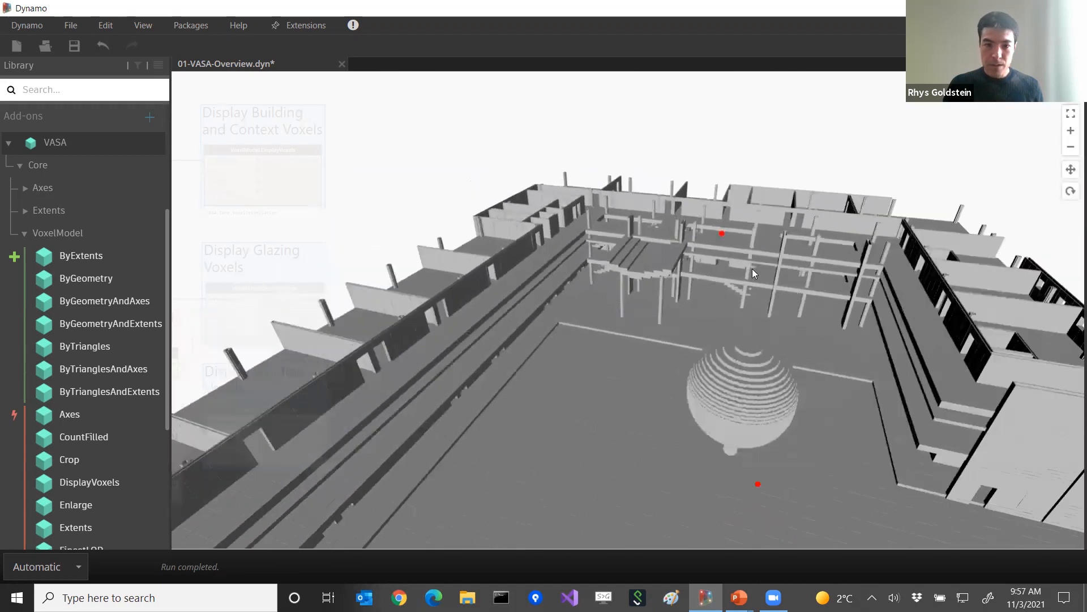
key("ctrl+b")
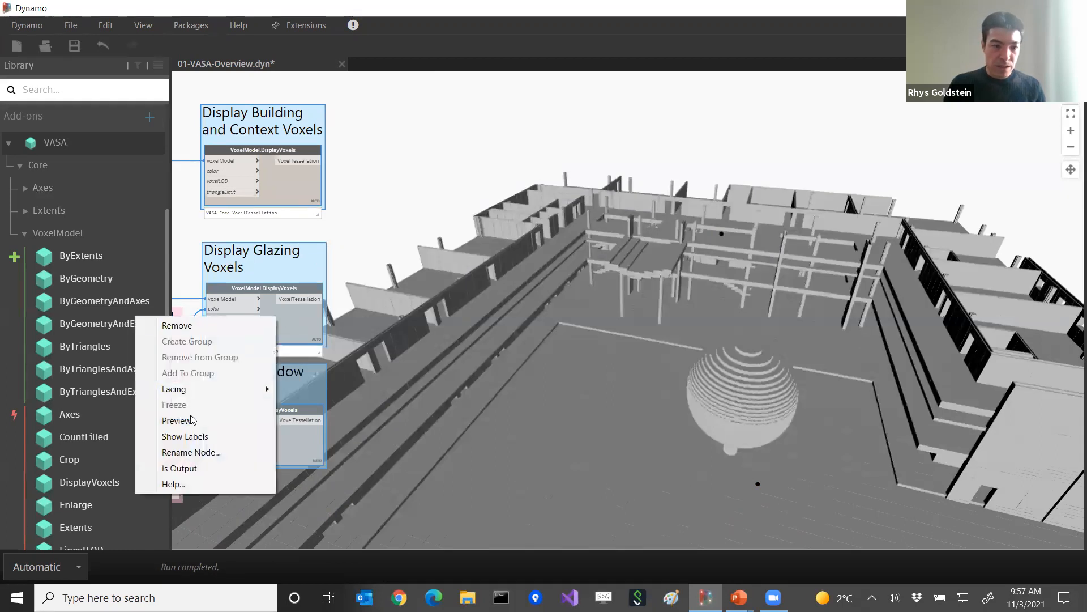
Step: Turn on the preview of the node in the Display Glazing Voxels group and view the glazing in the 3D background
left_click(191, 420)
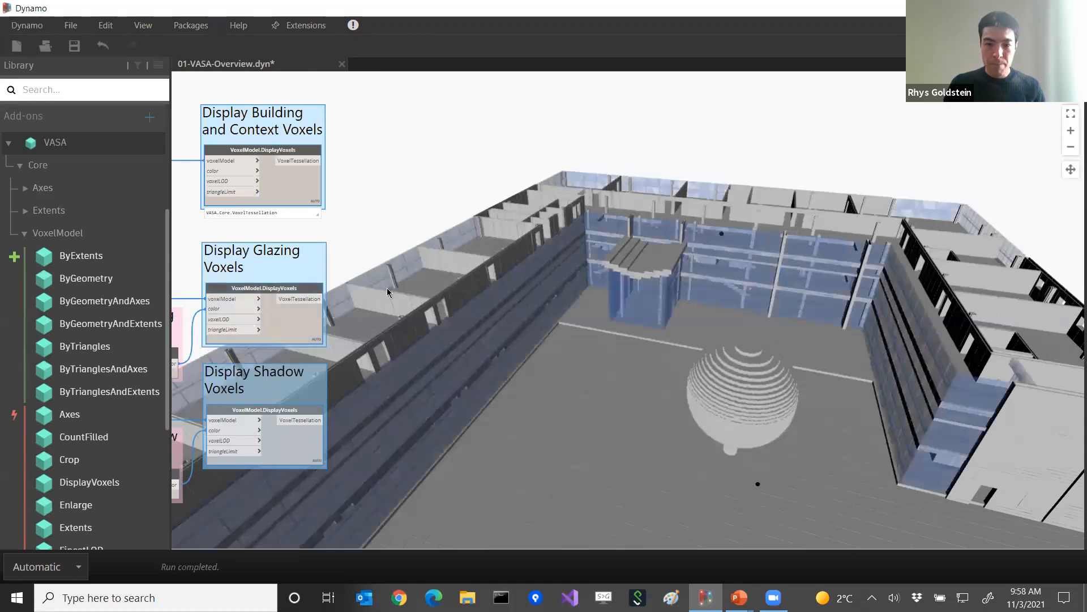
key("ctrl+b")
scroll(730, 273, "up", 5)
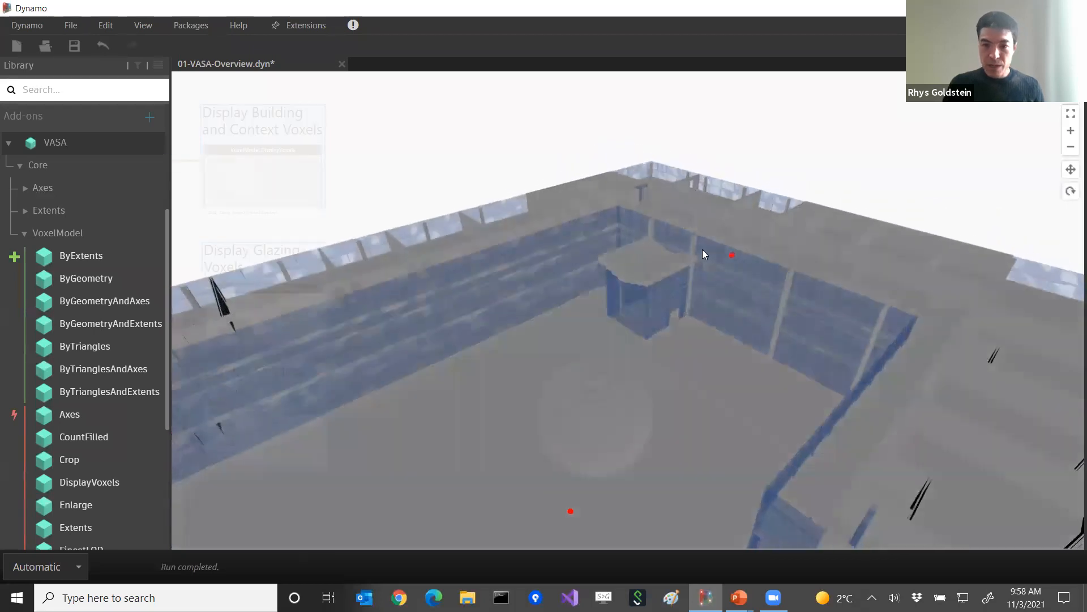
scroll(711, 250, "down", 5)
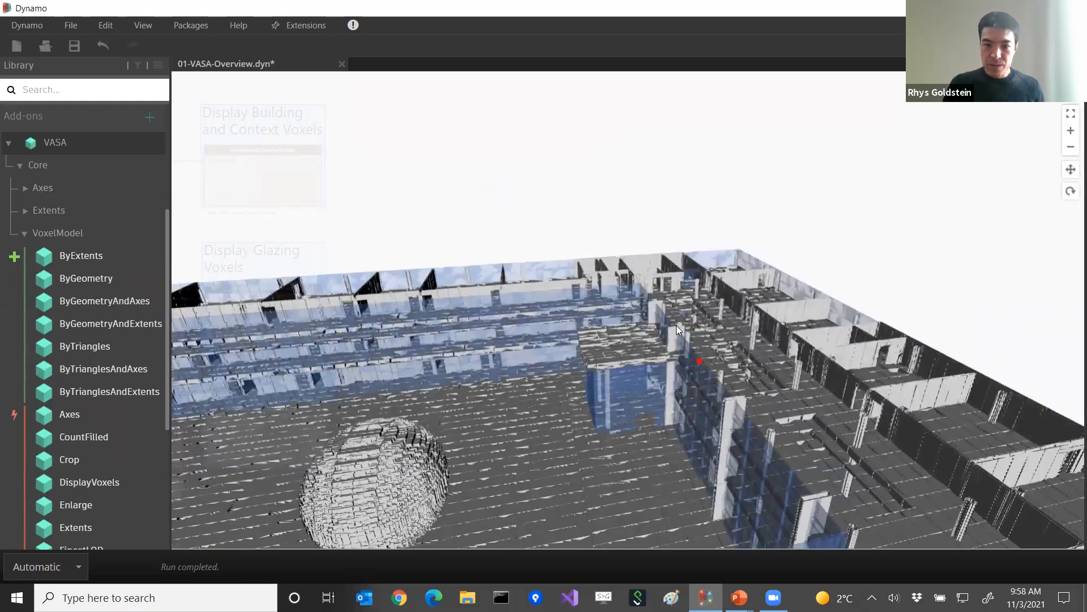
Step: Turn on the preview of the VoxelModel.DisplayVoxels node in the Display Shadow Voxels group
mouse_move(693, 362)
right_mouse_down()
mouse_move(674, 355)
mouse_move(677, 347)
mouse_move(644, 358)
mouse_move(758, 360)
mouse_move(779, 376)
mouse_move(798, 338)
right_mouse_up()
scroll(723, 305, "down", 3)
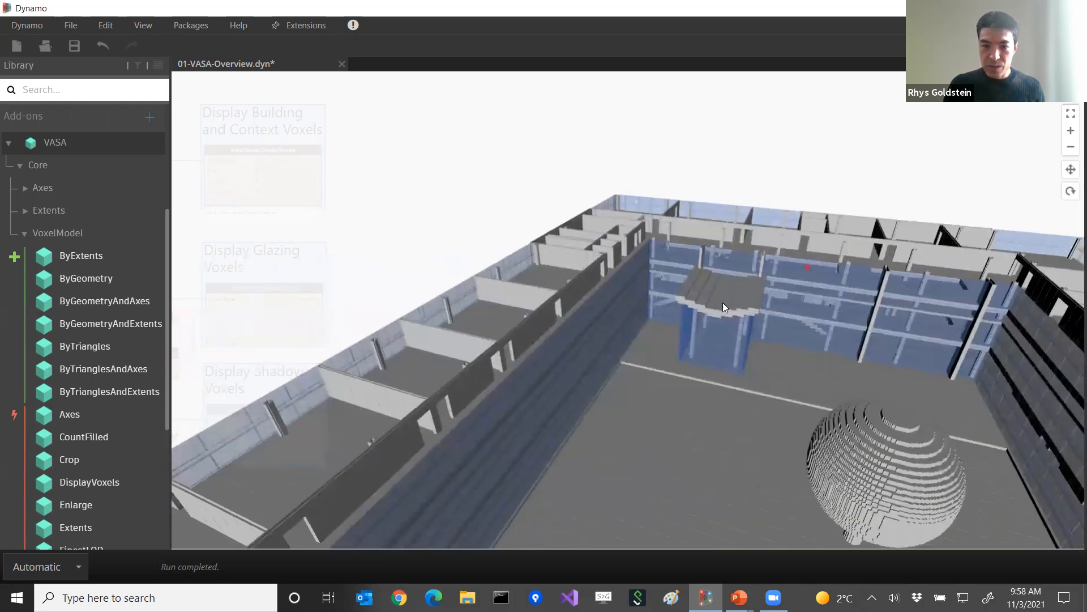
key("ctrl+b")
middle_click_drag(289, 320, 415, 178)
right_click(284, 311)
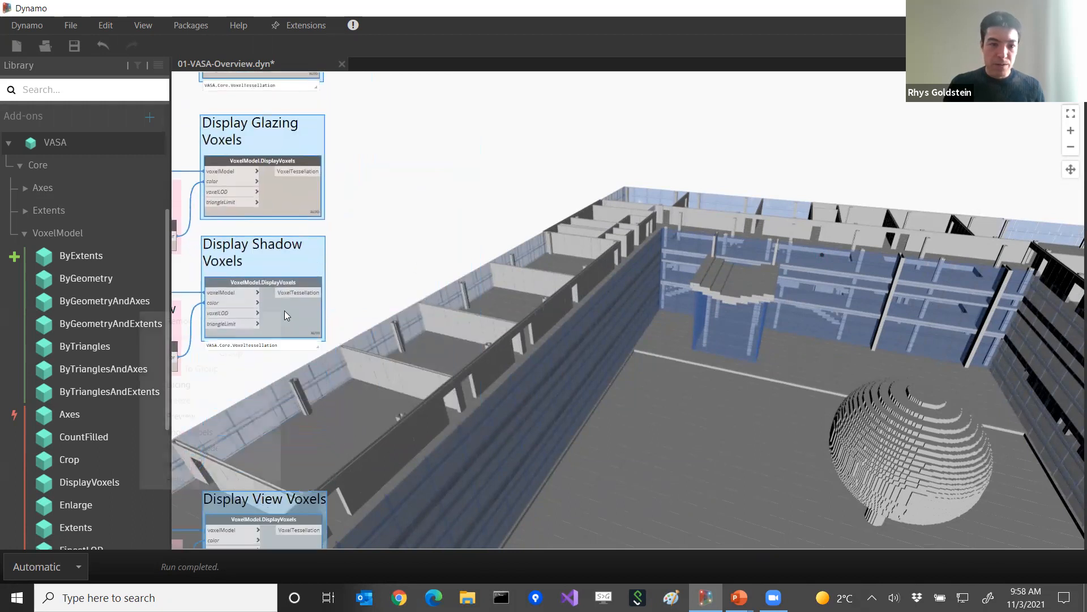
left_click(194, 416)
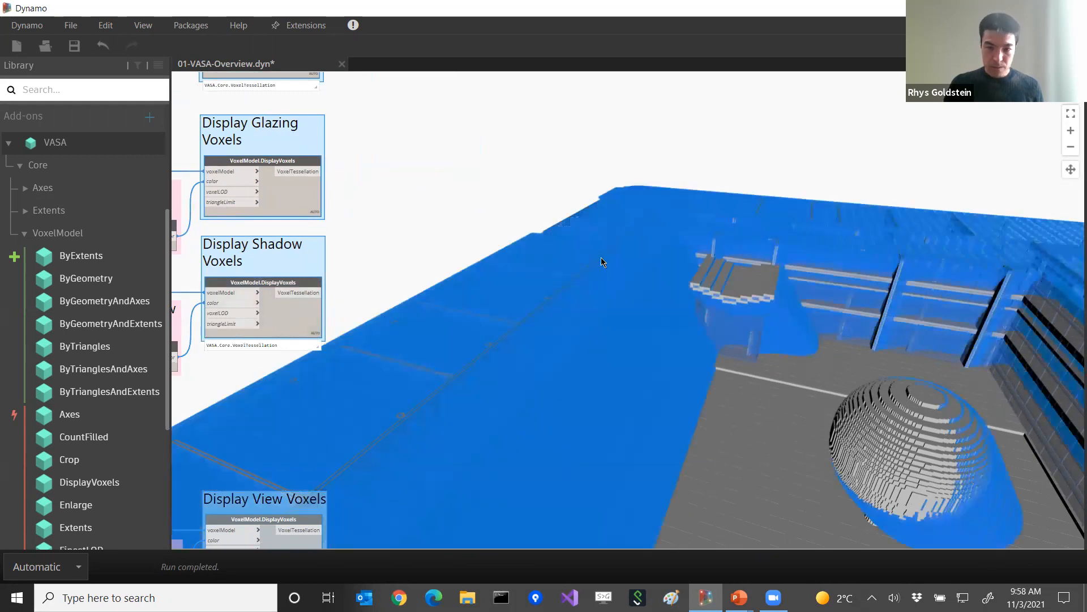
Step: Clear the selection and examine the shadow voxels around the building from several angles in the 3D background, then return to the graph
left_click(654, 297)
key("ctrl+b")
scroll(655, 298, "down", 6)
right_click_drag(667, 310, 753, 363)
right_click_drag(823, 444, 744, 392)
scroll(744, 392, "up", 3)
middle_click_drag(779, 403, 819, 346)
right_click_drag(819, 347, 815, 376)
scroll(815, 375, "up", 2)
middle_click_drag(815, 375, 799, 373)
key("ctrl+b")
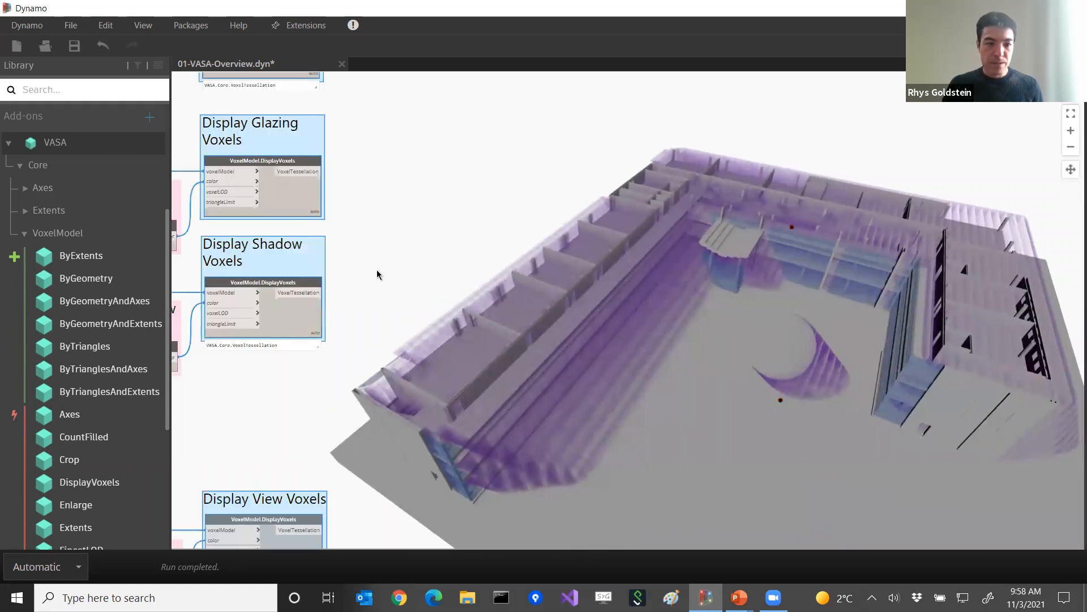
Step: Hide the preview of the Display Shadow Voxels node and turn on the preview of the Display View Voxels node
right_click(283, 319)
left_click(216, 422)
middle_click_drag(245, 419, 256, 110)
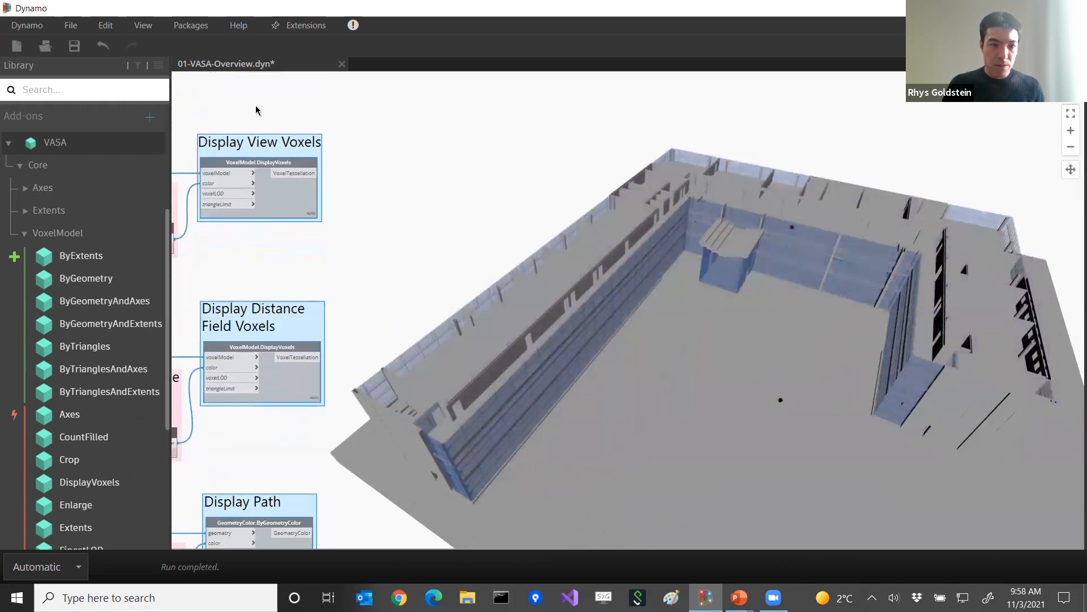
right_click(277, 198)
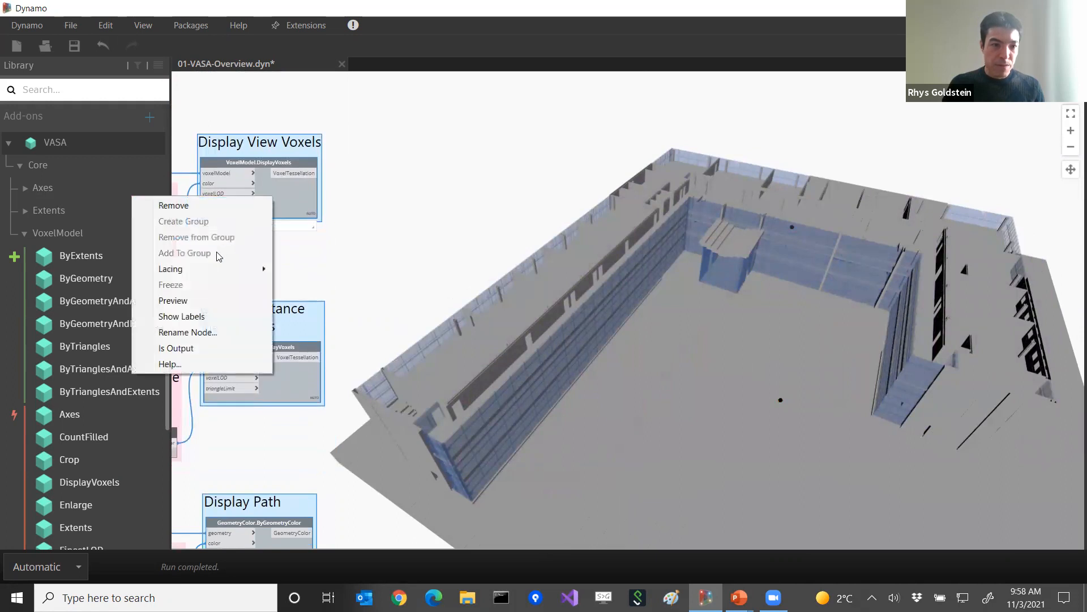
left_click(185, 304)
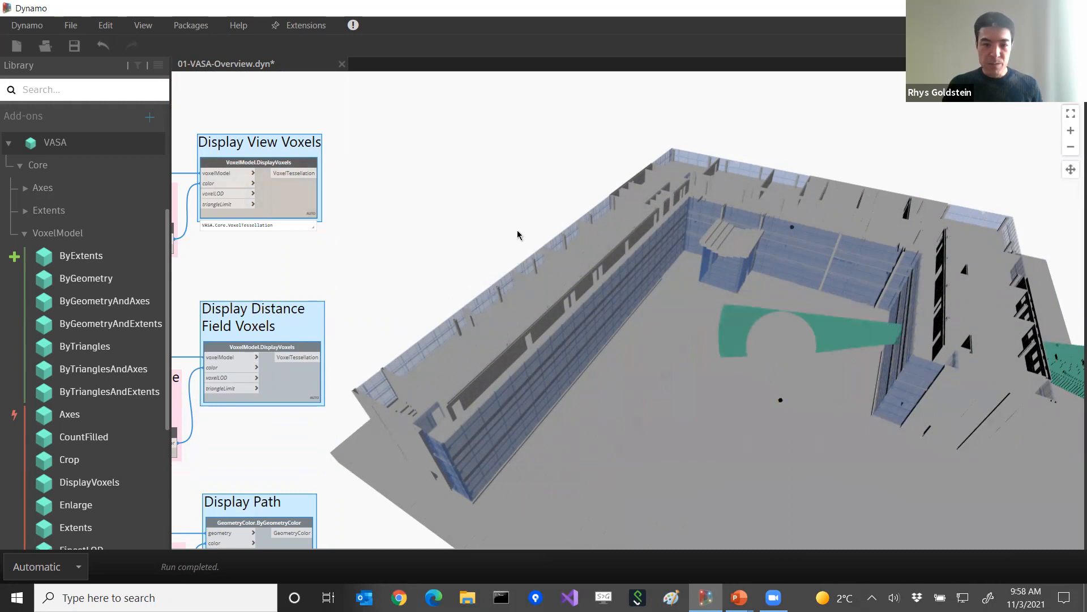
Step: Examine the view voxels in and around the building in the 3D background preview, then return to the graph
key("ctrl+b")
middle_click_drag(685, 316, 601, 285)
right_click_drag(600, 285, 692, 319)
scroll(693, 317, "up", 5)
middle_click_drag(717, 316, 728, 378)
scroll(734, 355, "down", 4)
key("ctrl+b")
Step: Set the Crop Depth integer slider to 29 to cut away the upper layers of the voxel model
scroll(310, 292, "down", 3)
scroll(310, 292, "down", 2)
middle_click_drag(310, 292, 697, 531)
scroll(260, 235, "up", 3)
scroll(260, 235, "up", 5)
middle_click_drag(291, 270, 396, 547)
scroll(468, 371, "up", 4)
left_click_drag(414, 467, 423, 469)
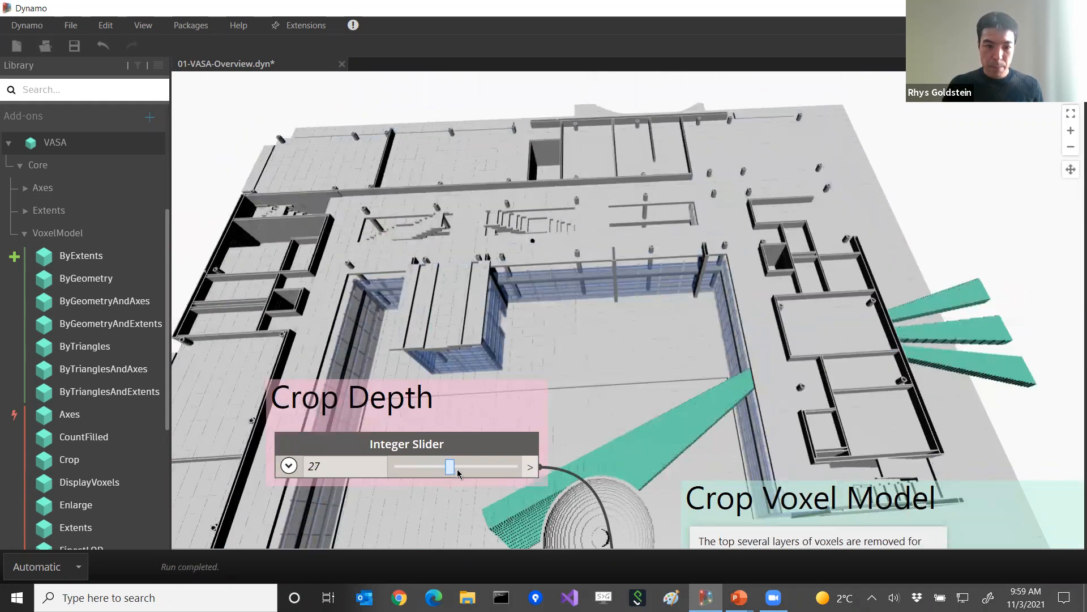
left_click(459, 473)
left_click_drag(456, 471, 458, 473)
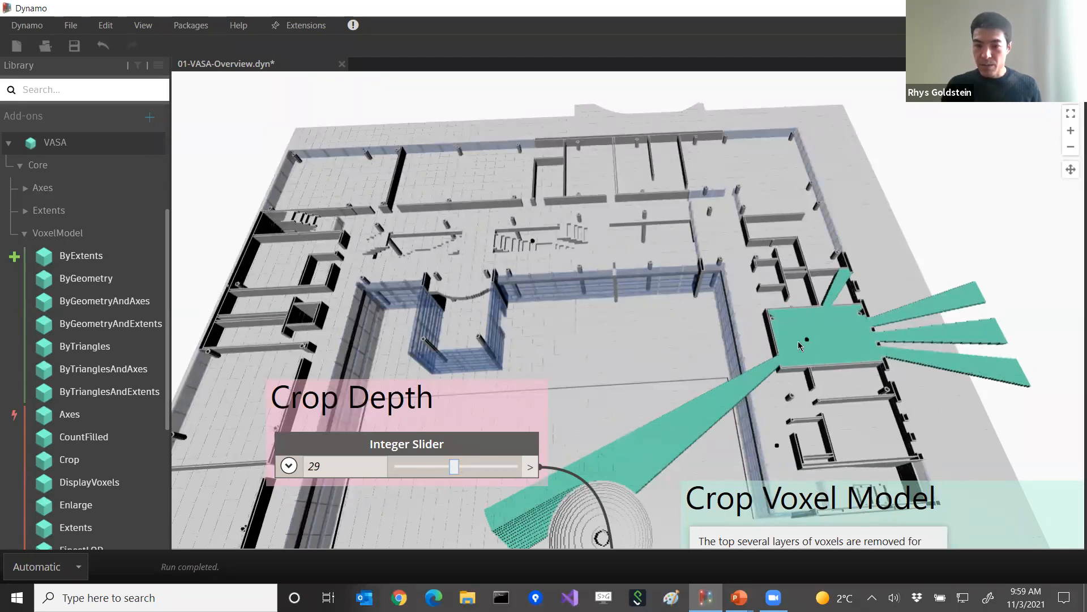
Step: Examine up close the view voxels spreading out of the room in the cropped building, then return to the graph
key("ctrl+b")
scroll(811, 345, "up", 3)
right_click_drag(884, 409, 861, 427)
middle_click_drag(862, 432, 745, 371)
right_click_drag(745, 371, 735, 347)
key("ctrl+b")
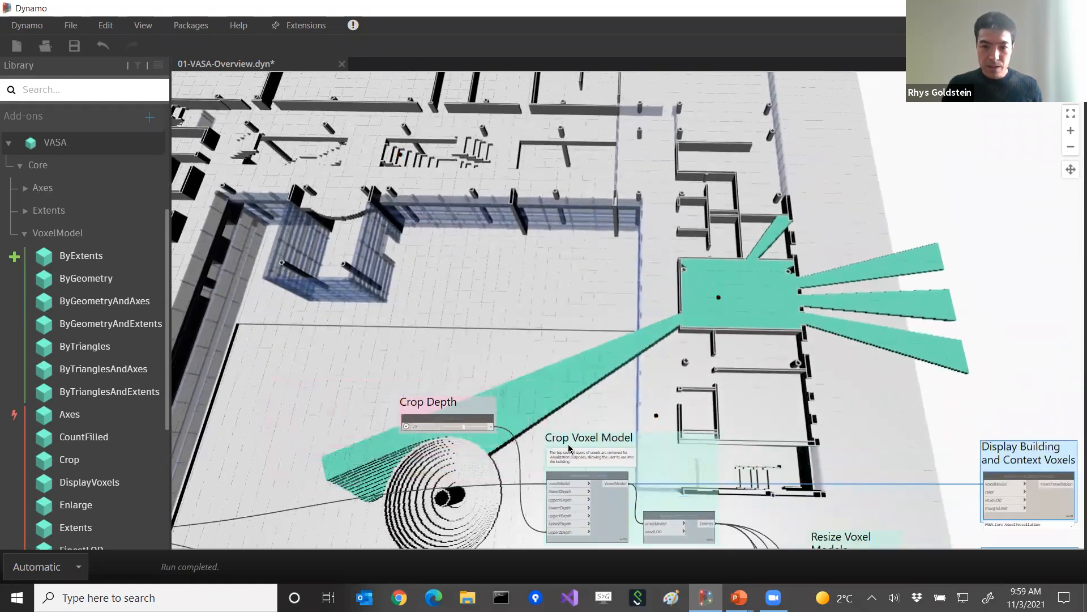
Step: Try View Point X values between 14000 and 15930 in the View Parameters group, then undo the changes
scroll(719, 419, "down", 2)
middle_click_drag(688, 379, 665, 318)
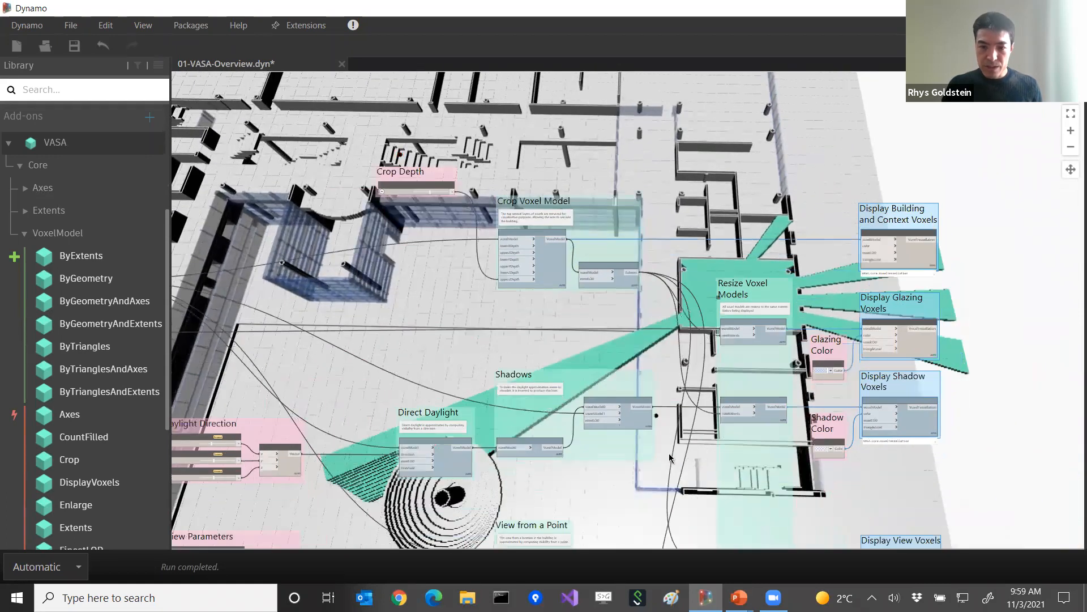
middle_click_drag(581, 421, 662, 321)
middle_click_drag(400, 386, 451, 356)
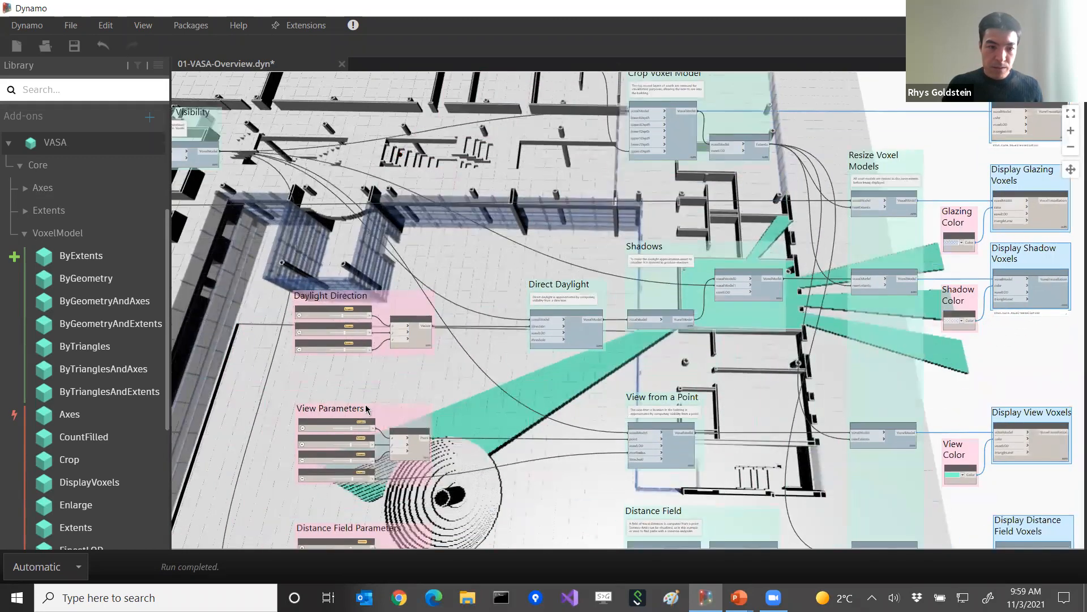
scroll(374, 405, "up", 4)
scroll(384, 406, "up", 1)
middle_click_drag(384, 406, 919, 332)
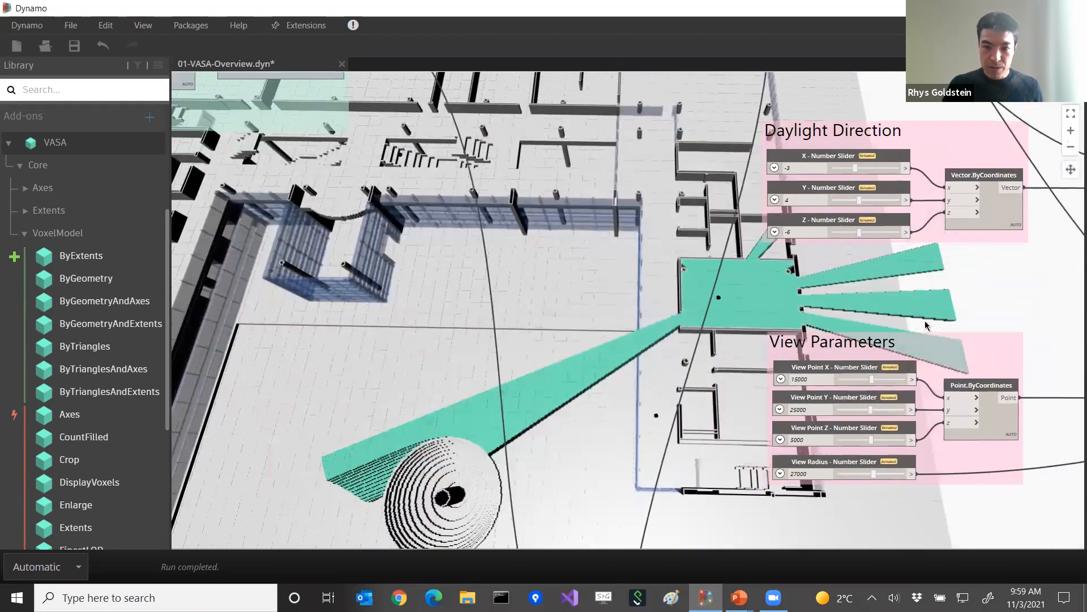
scroll(917, 330, "up", 2)
scroll(888, 330, "up", 3)
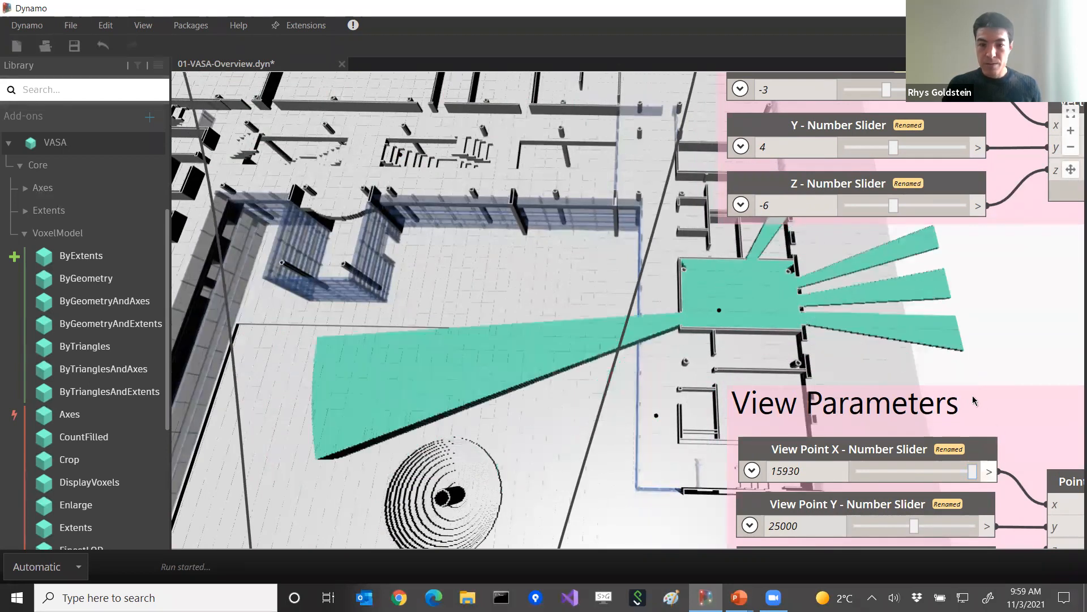
key("ctrl+z")
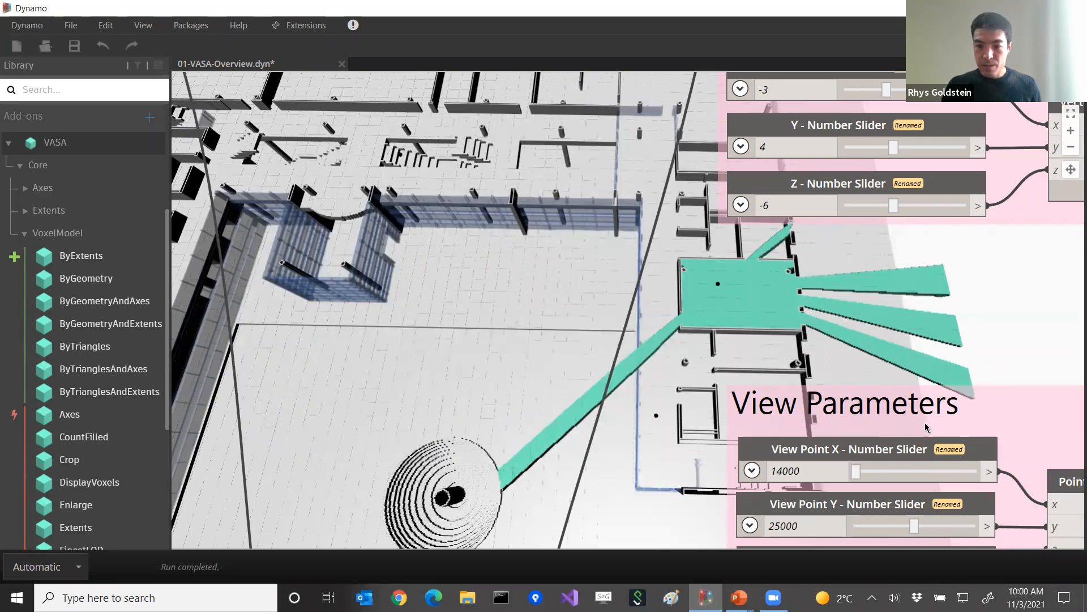
key("ctrl+z")
Step: Set the View Radius number slider in the View Parameters group to 50000
scroll(921, 474, "down", 6)
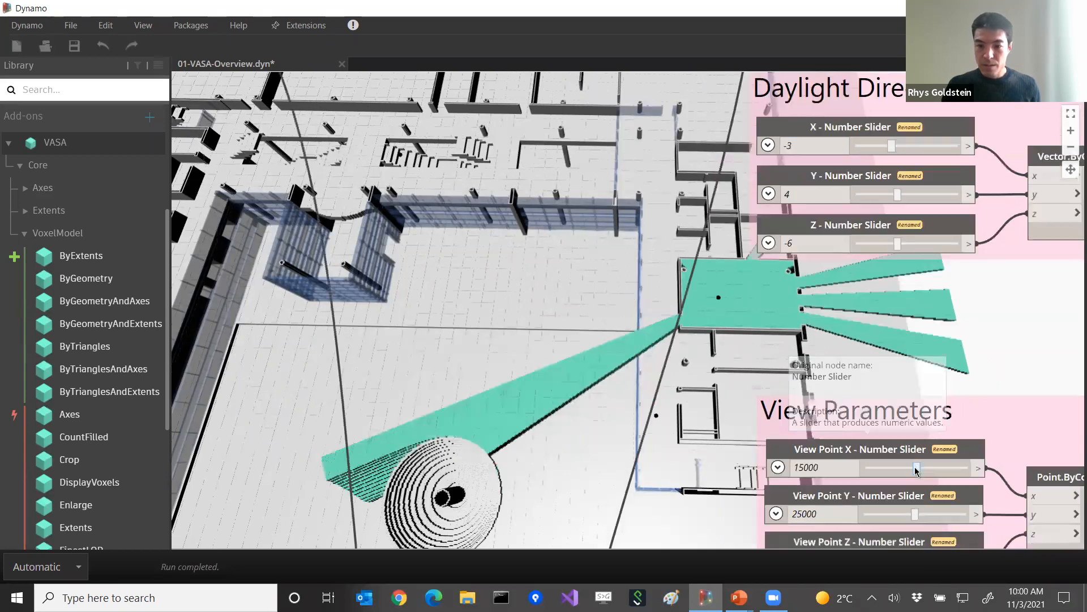
scroll(930, 372, "up", 5)
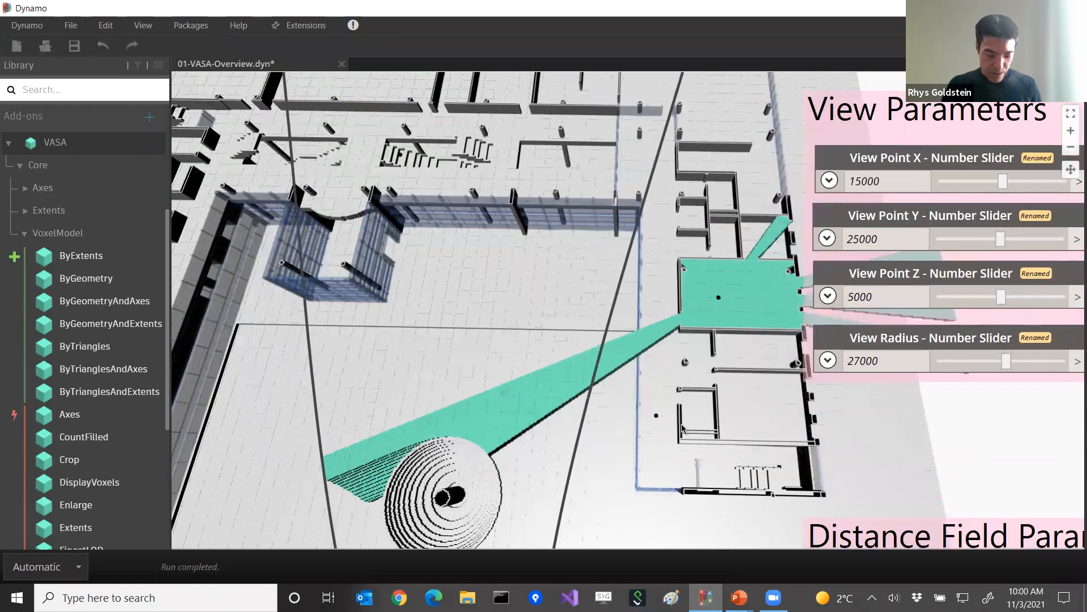
key("ctrl+b")
middle_click_drag(641, 433, 601, 368)
scroll(558, 370, "down", 3)
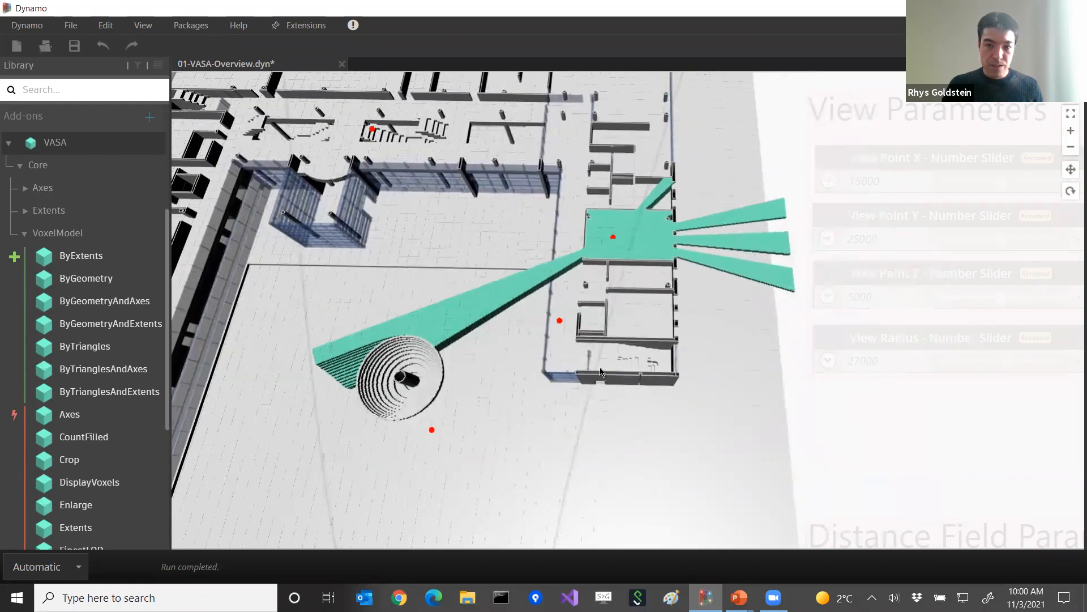
key("ctrl+b")
scroll(869, 406, "up", 4)
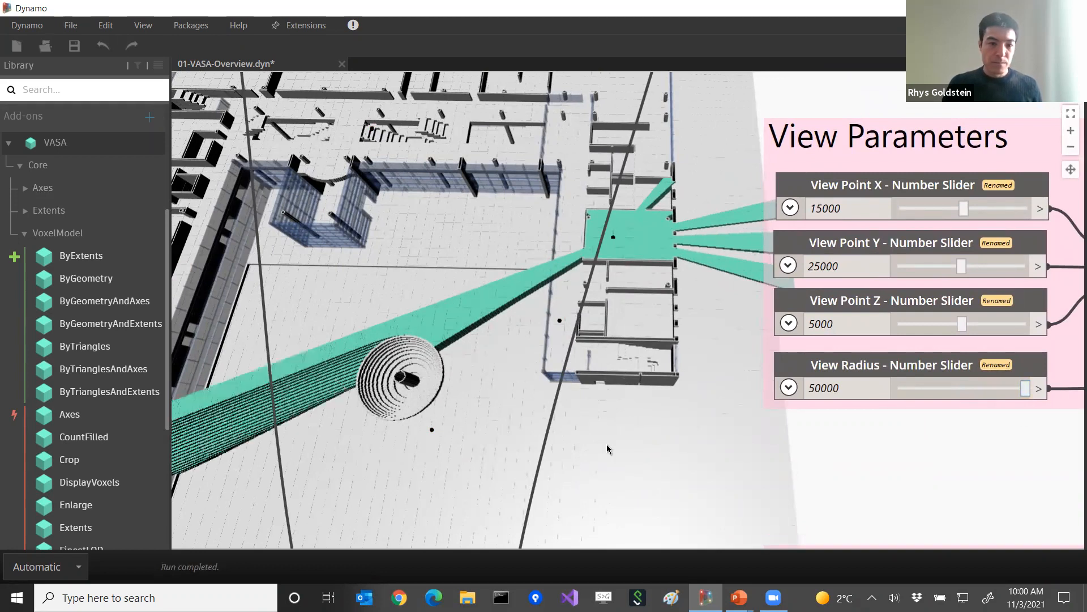
Step: Check the enlarged view in the 3D background, then hide the preview of the Display View Voxels node
key("ctrl+b")
middle_click_drag(572, 447, 687, 413)
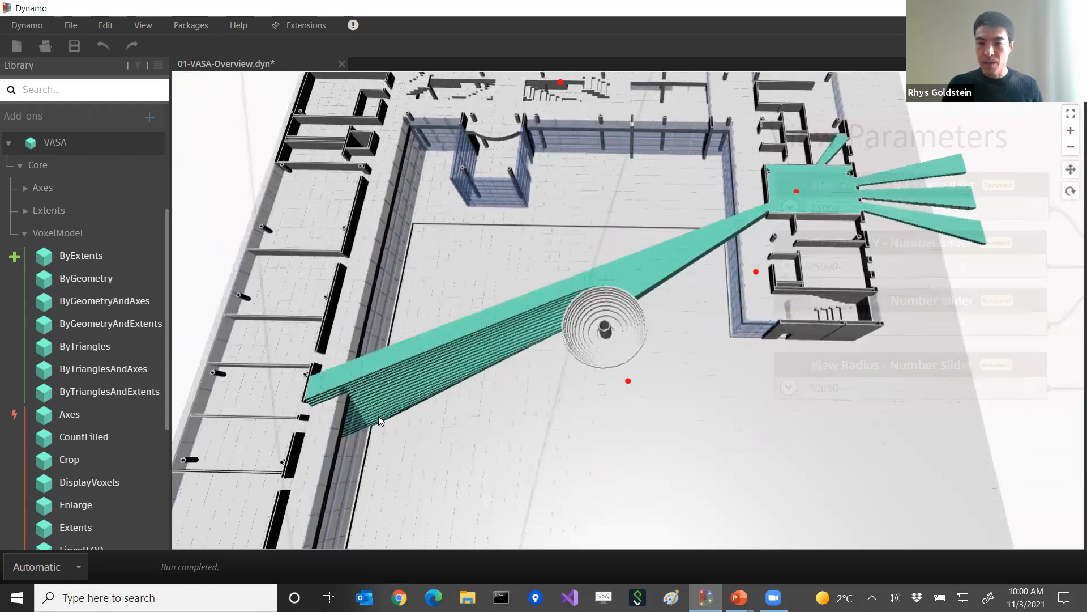
scroll(492, 383, "down", 5)
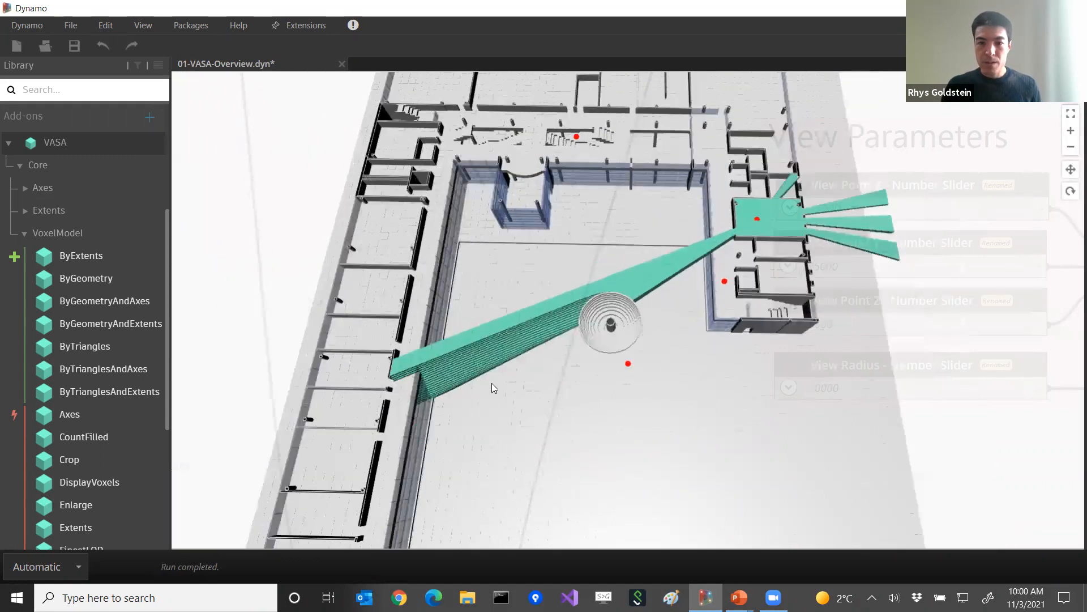
key("ctrl+b")
scroll(759, 357, "down", 3)
mouse_move(759, 357)
middle_mouse_down()
mouse_move(316, 347)
mouse_move(371, 312)
middle_mouse_up()
scroll(714, 309, "up", 2)
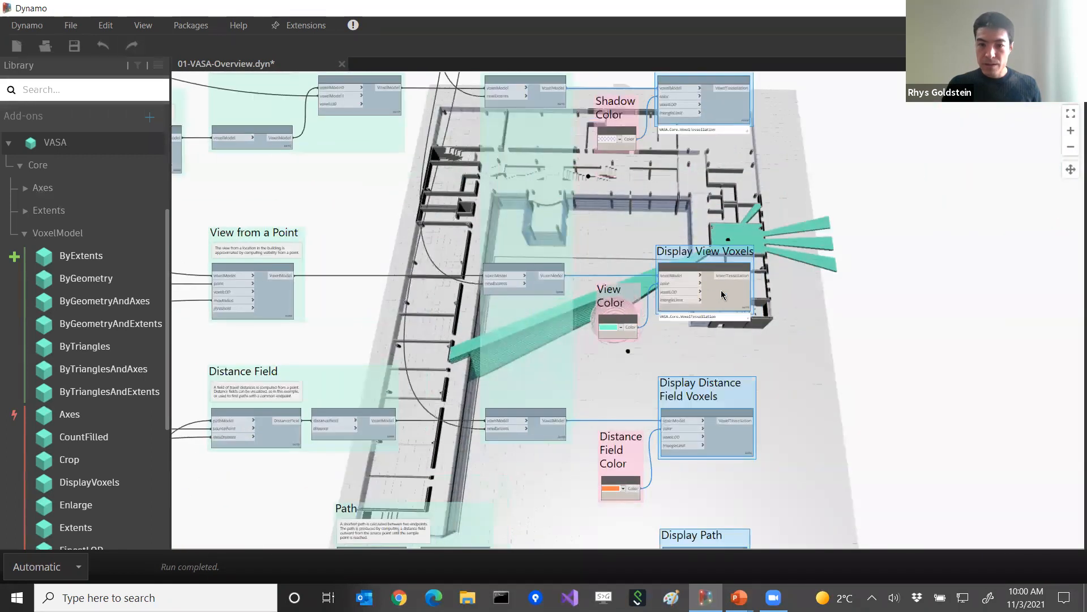
right_click(716, 294)
left_click(620, 397)
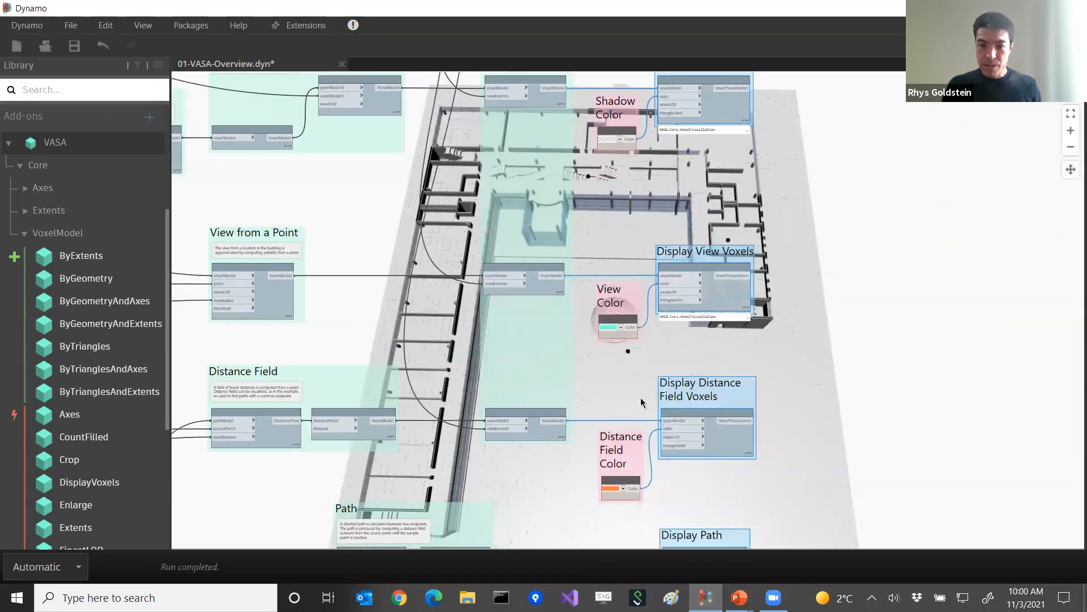
Step: Turn on the preview of the node in the Display Distance Field Voxels group
middle_click_drag(509, 362, 99, 340)
middle_click_drag(378, 391, 316, 265)
right_click(293, 276)
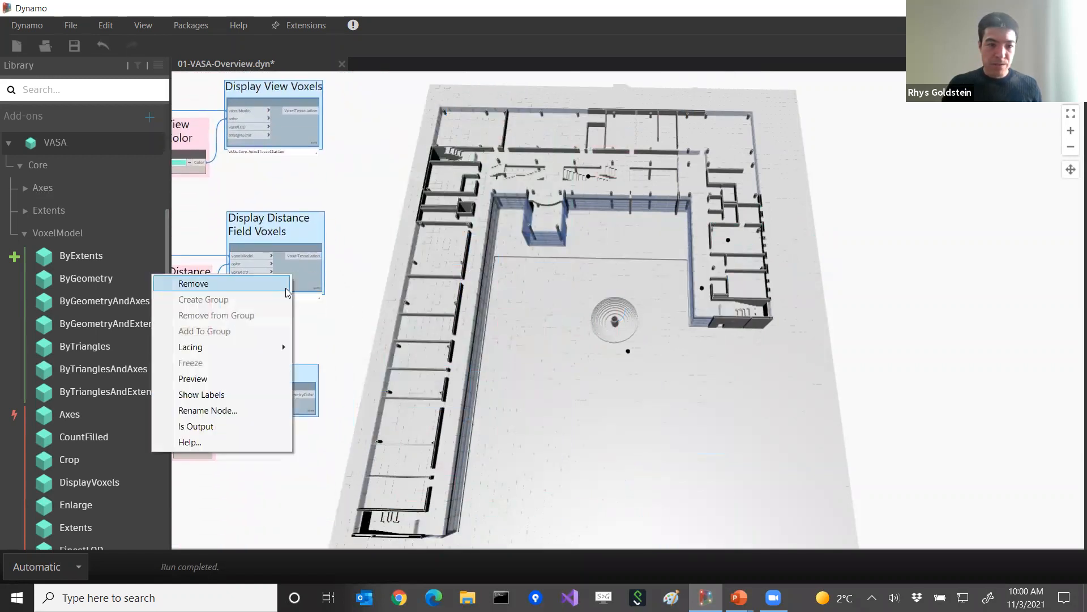
left_click(223, 381)
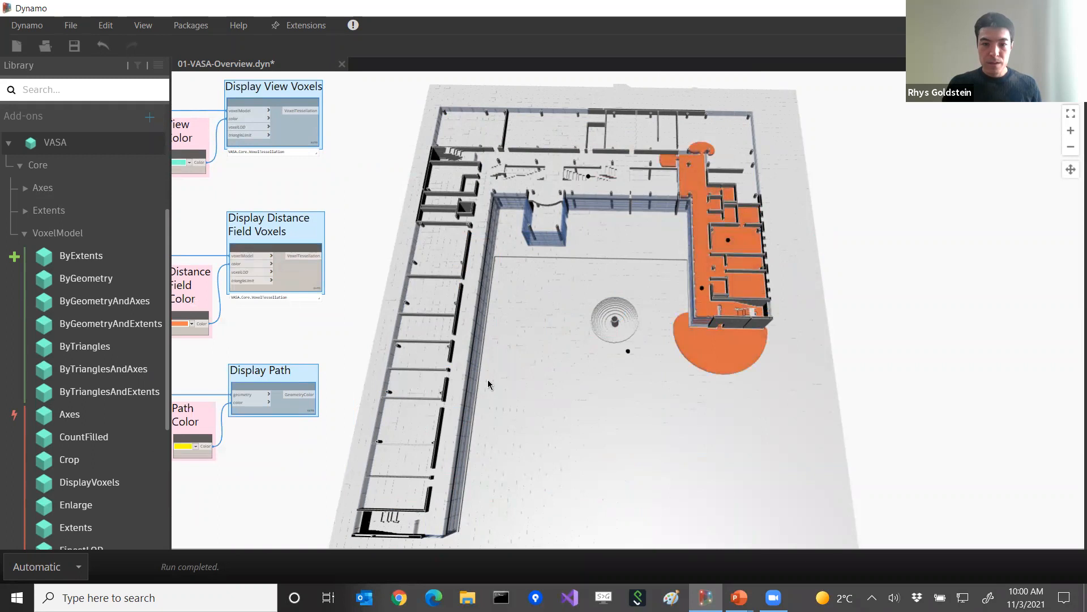
Step: Examine the distance field voxels across the building floor and outside in the 3D background, then return to the graph
key("ctrl+b")
right_click_drag(539, 432, 652, 420)
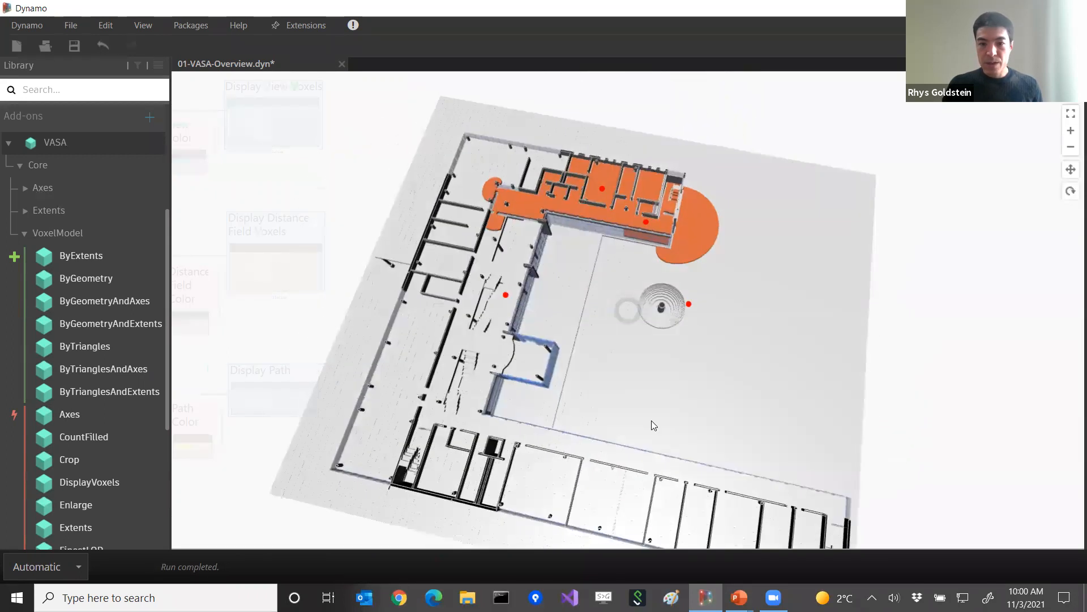
middle_click_drag(623, 245, 712, 415)
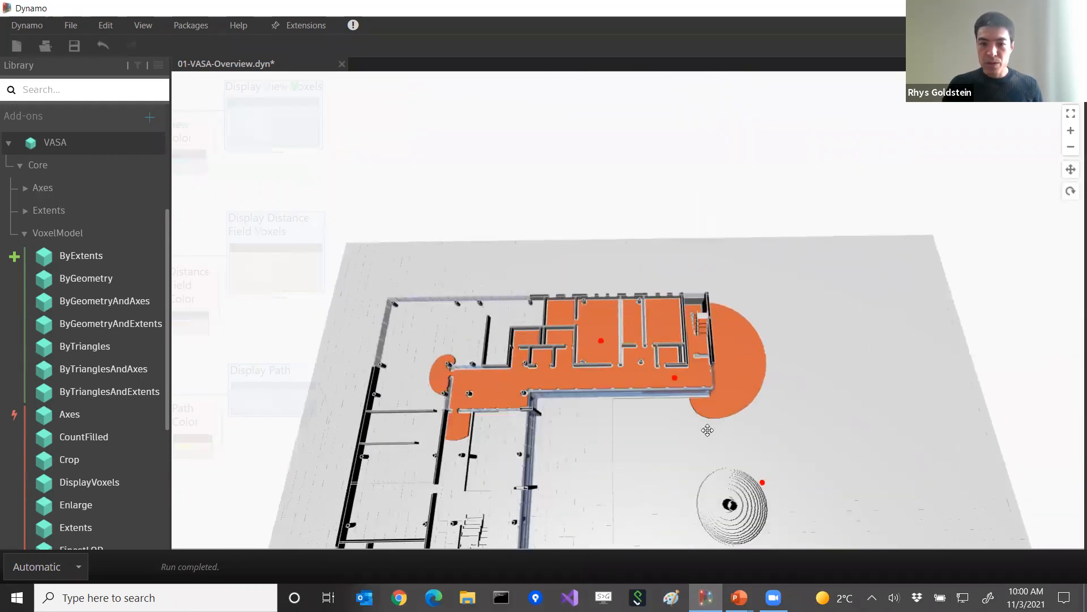
scroll(712, 413, "up", 5)
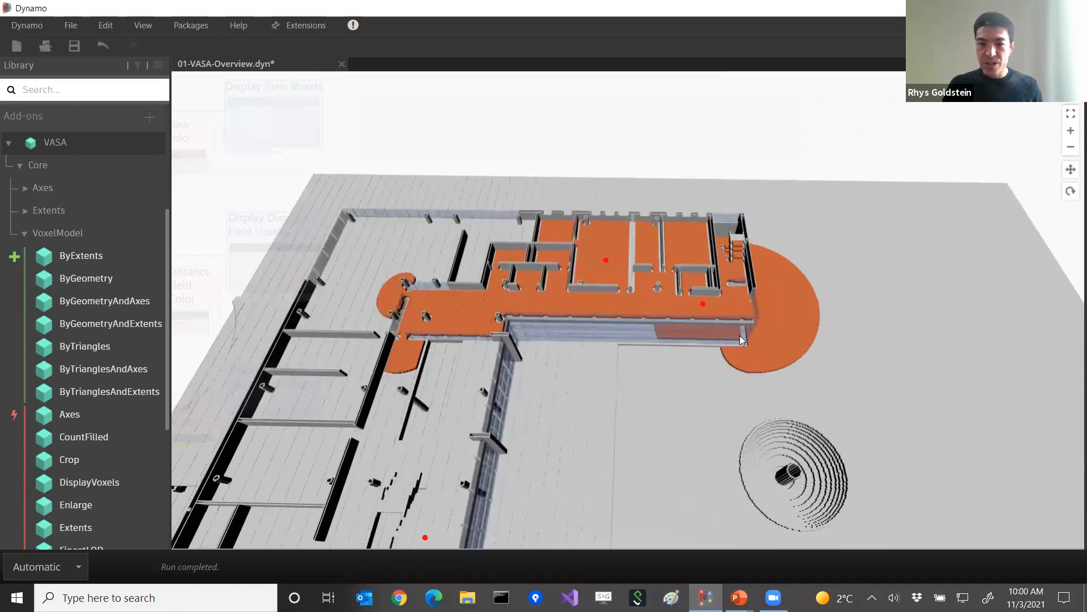
scroll(753, 391, "up", 5)
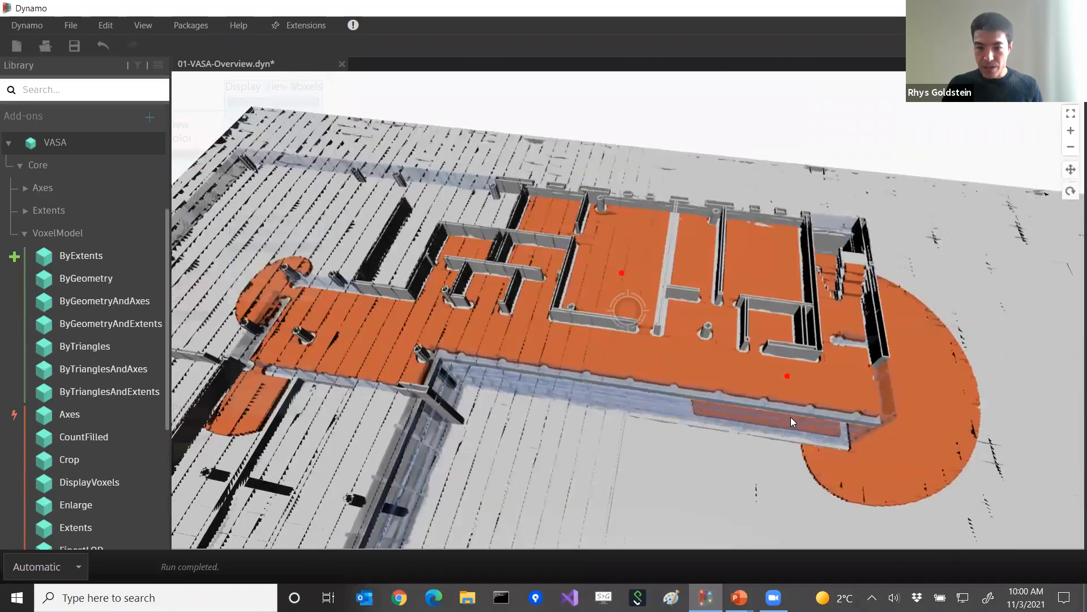
key("ctrl+b")
Step: Find the Distance Field Parameters sliders and look over the Voxel Model for Pathfinding and Path Model groups below them
scroll(266, 349, "down", 4)
middle_click_drag(252, 334, 439, 327)
middle_click_drag(282, 313, 413, 302)
middle_click_drag(262, 289, 368, 288)
scroll(369, 293, "up", 10)
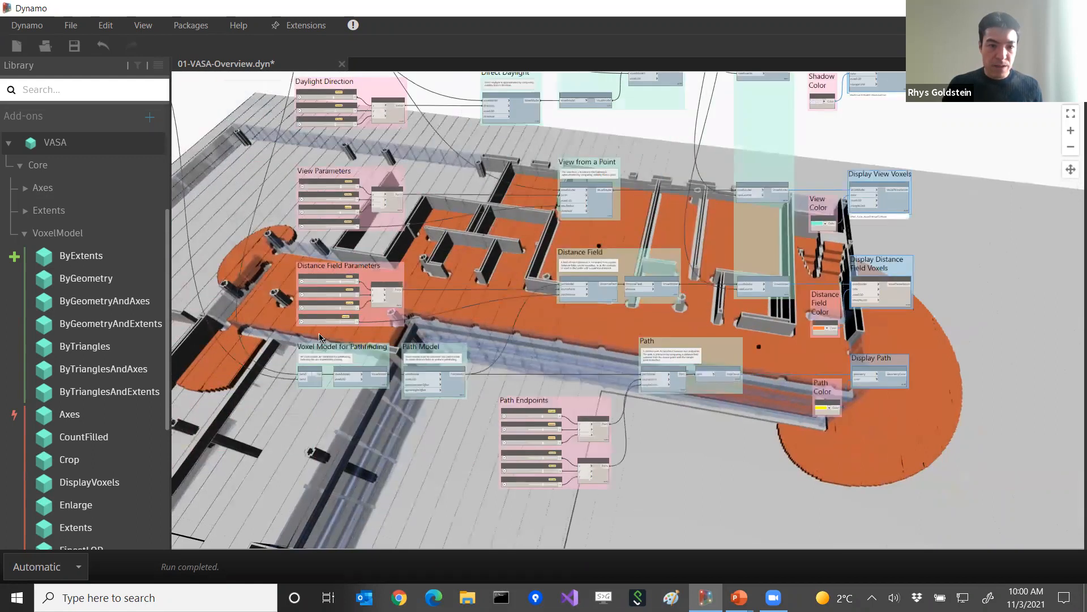
middle_click_drag(527, 331, 824, 281)
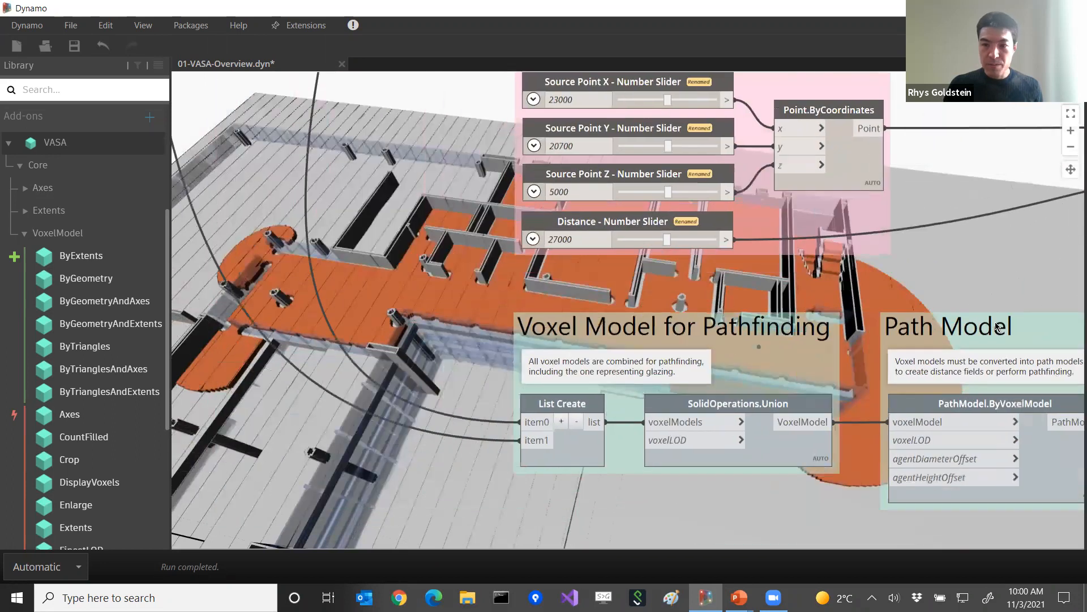
middle_click_drag(578, 300, 975, 326)
scroll(972, 316, "up", 1)
middle_click_drag(921, 286, 861, 266)
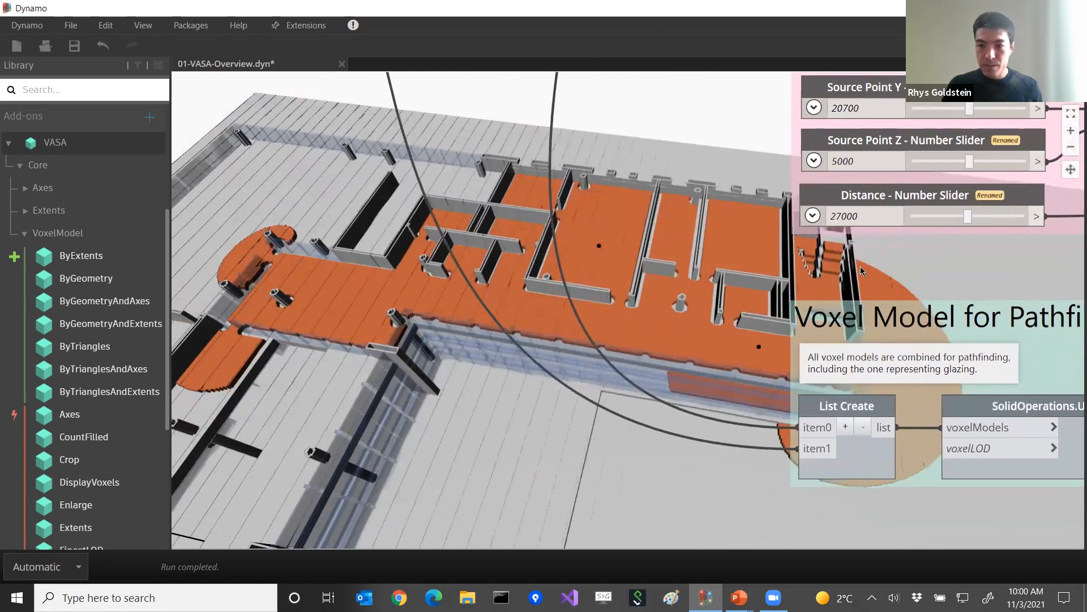
Step: Lower the Distance slider in the Distance Field Parameters group to 4140 with the source point in view
key("ctrl+b")
middle_click_drag(591, 336, 440, 307)
key("ctrl+b")
mouse_move(872, 335)
middle_mouse_down()
mouse_move(874, 345)
mouse_move(872, 323)
middle_mouse_up()
middle_click_drag(881, 254, 849, 375)
scroll(848, 374, "up", 1)
middle_click_drag(925, 342, 951, 348)
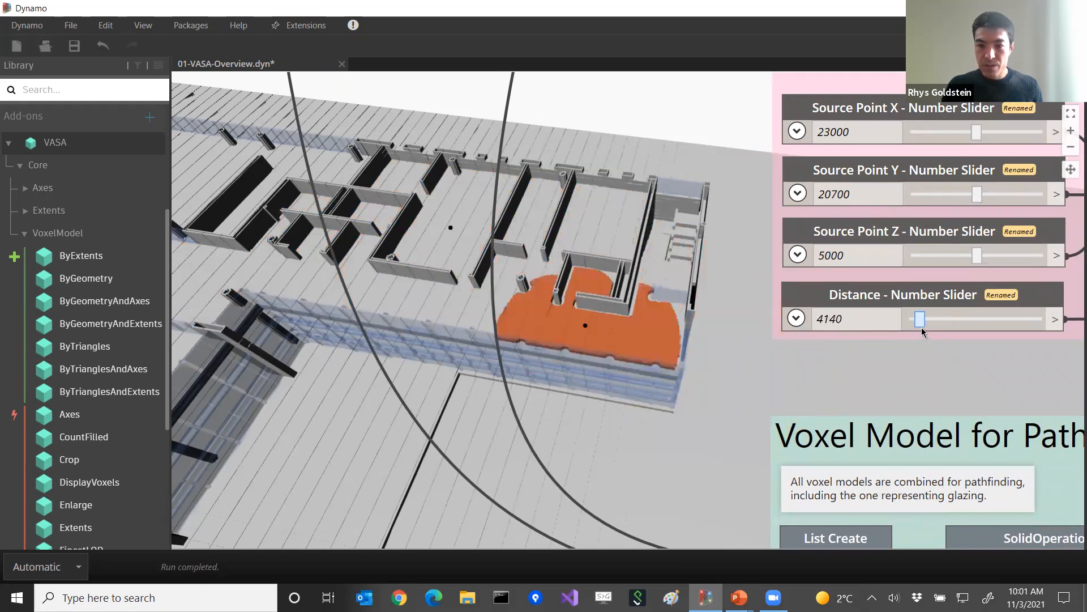
Step: Raise the distance field's Distance slider gradually to 11570 and check the reachable area on the building floor
left_click_drag(929, 332, 930, 333)
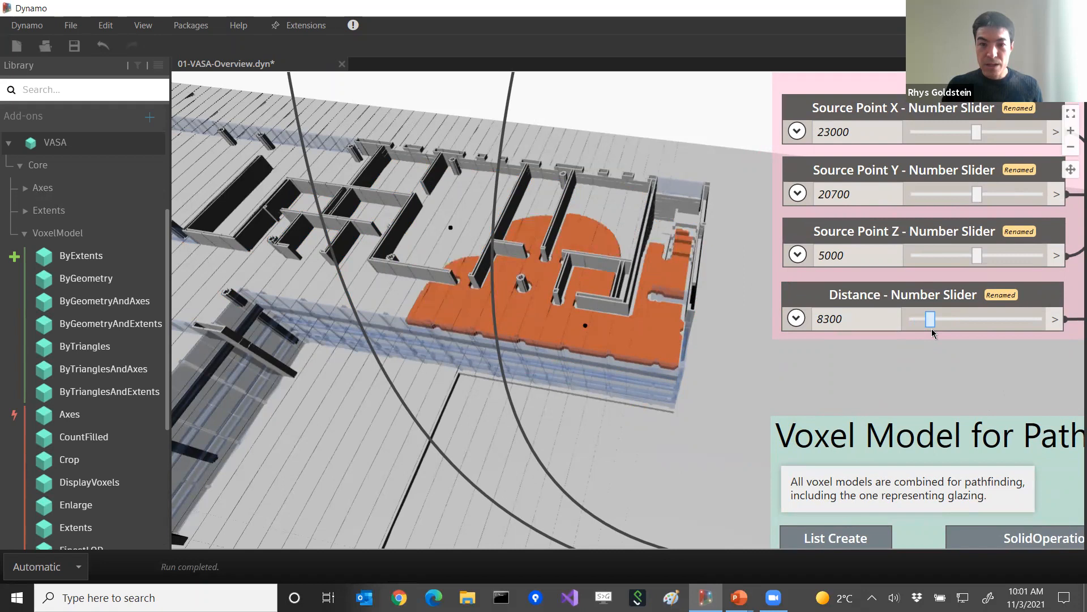
left_click_drag(933, 334, 943, 335)
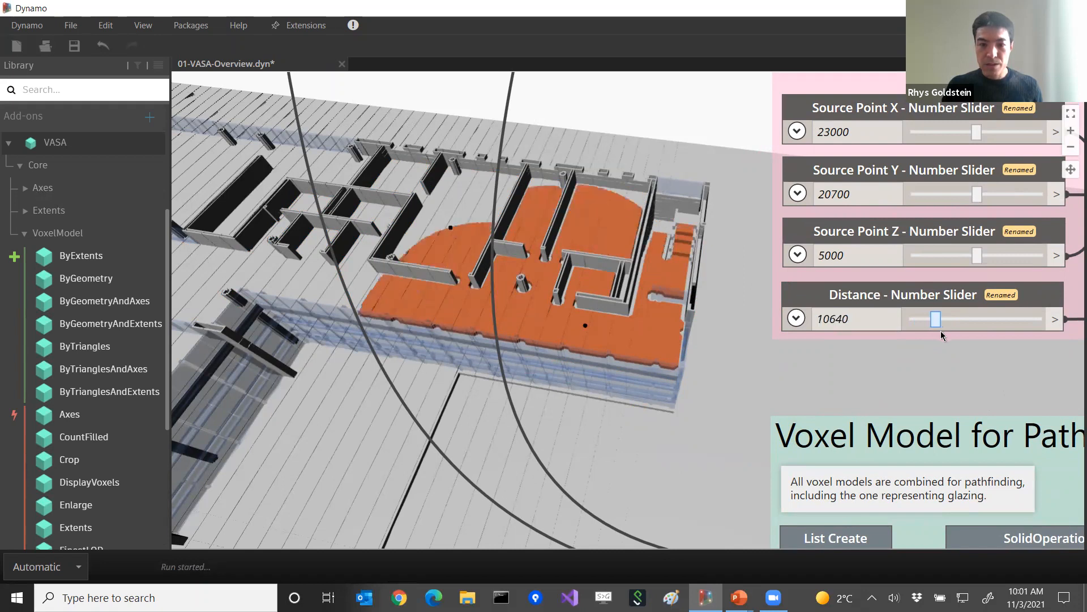
key("ctrl+b")
scroll(772, 311, "down", 1)
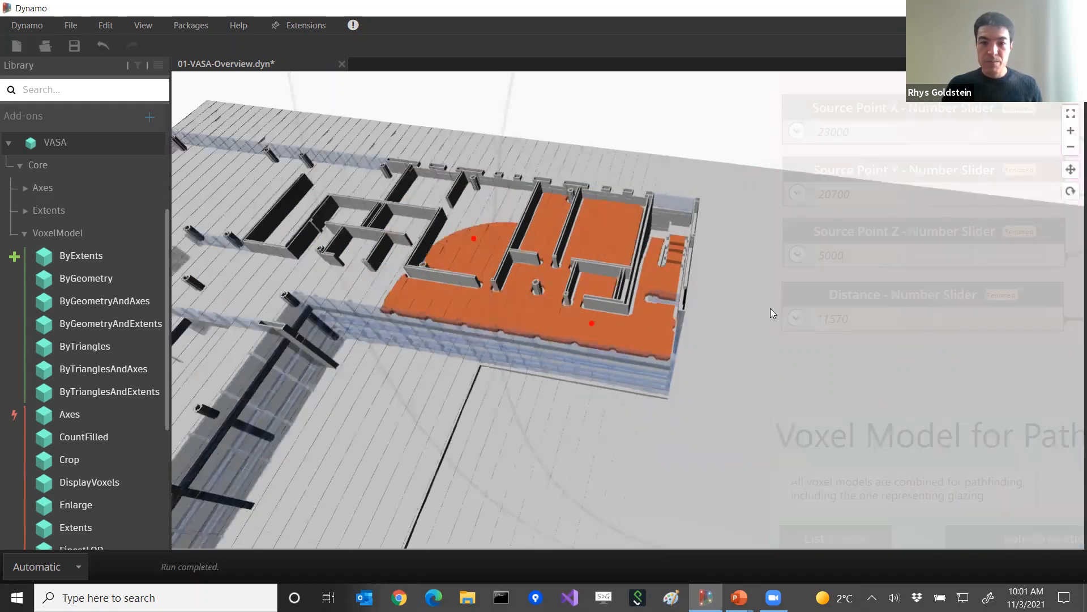
Step: Set the Crop Depth slider to 0 and view the uncropped building's glazed facade in the 3D background
key("ctrl+b")
scroll(797, 306, "down", 2)
scroll(797, 309, "down", 6)
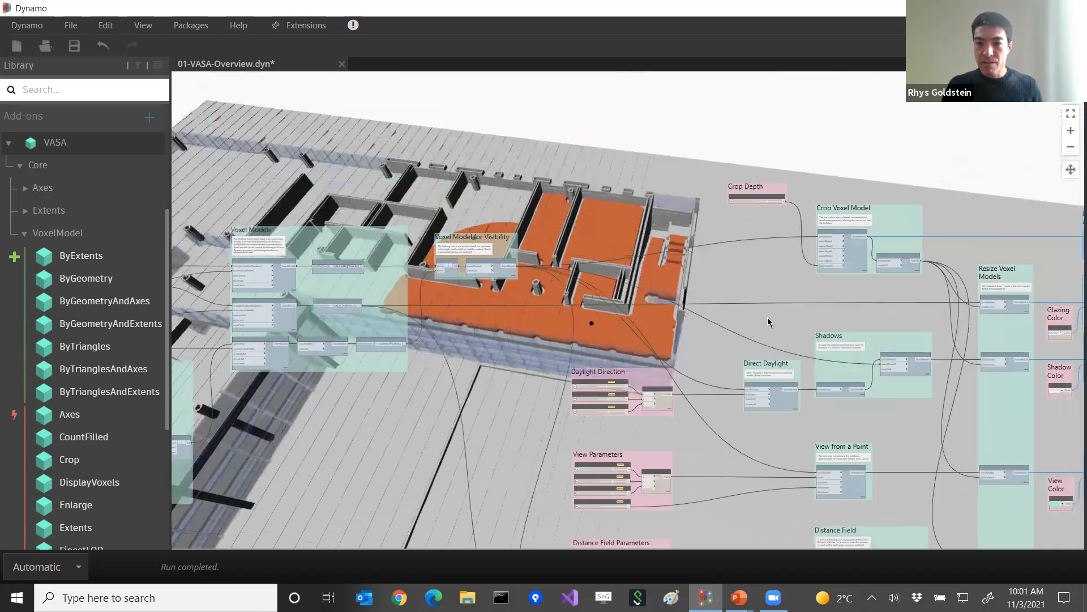
scroll(737, 232, "up", 5)
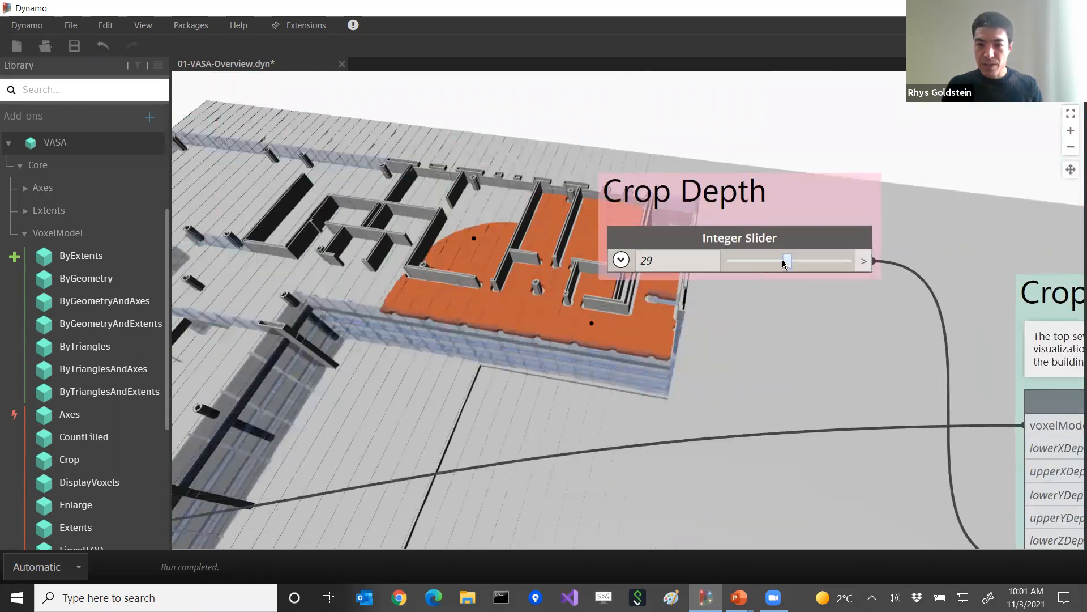
left_click_drag(785, 264, 738, 269)
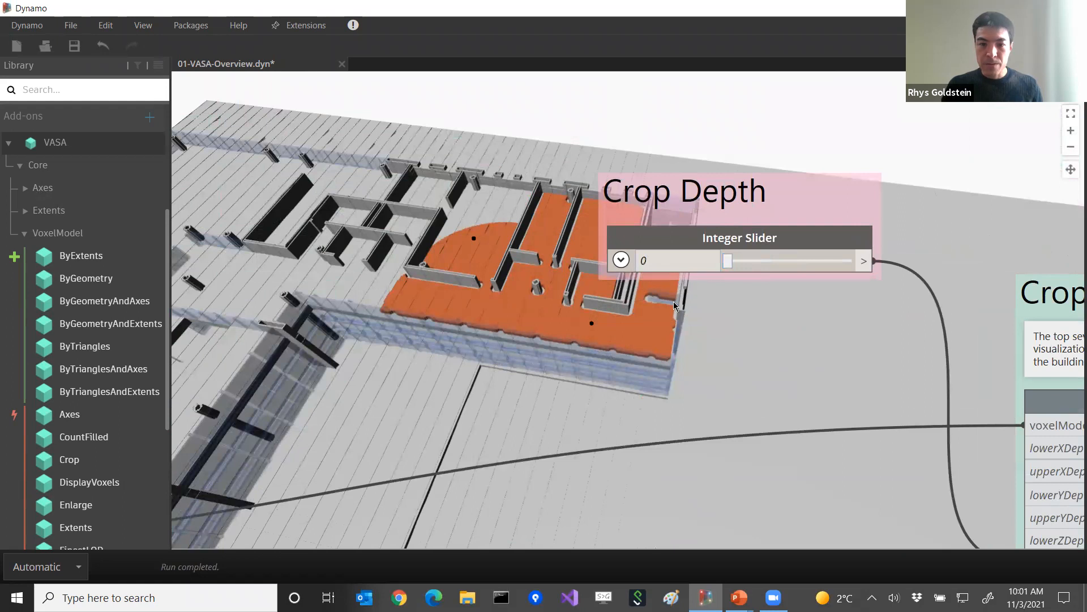
scroll(750, 319, "down", 5)
middle_click_drag(766, 428, 810, 413)
key("ctrl+b")
mouse_move(690, 385)
right_mouse_down()
mouse_move(699, 374)
mouse_move(687, 372)
right_mouse_up()
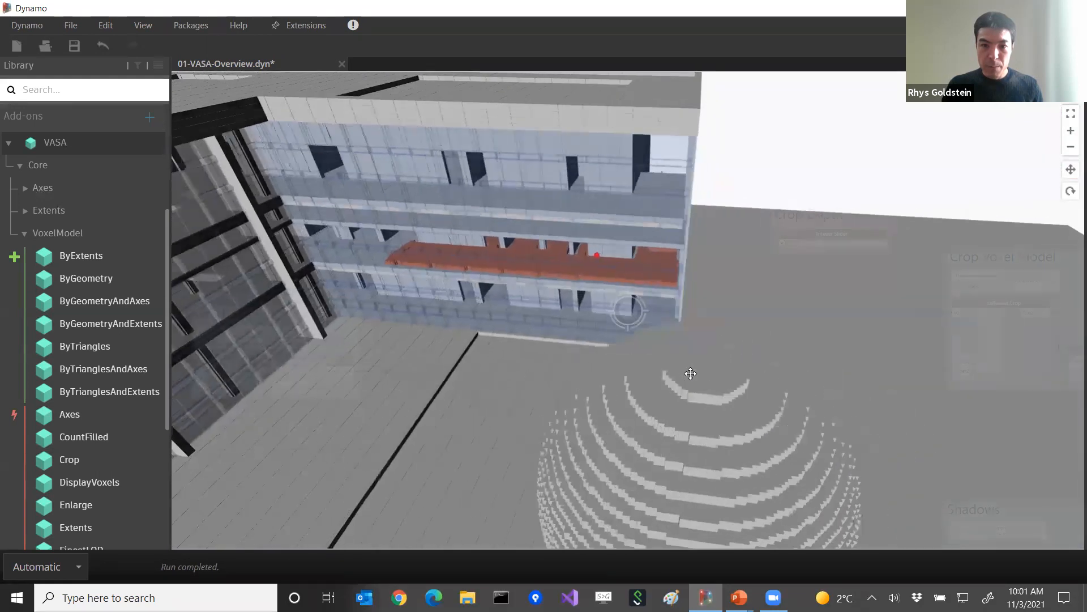
Step: Return to the Distance Field Parameters group and set the Distance slider to 27030
key("ctrl+b")
scroll(760, 424, "down", 3)
middle_click_drag(781, 311, 804, 92)
scroll(698, 437, "up", 3)
middle_click_drag(864, 352, 1021, 218)
scroll(770, 450, "up", 5)
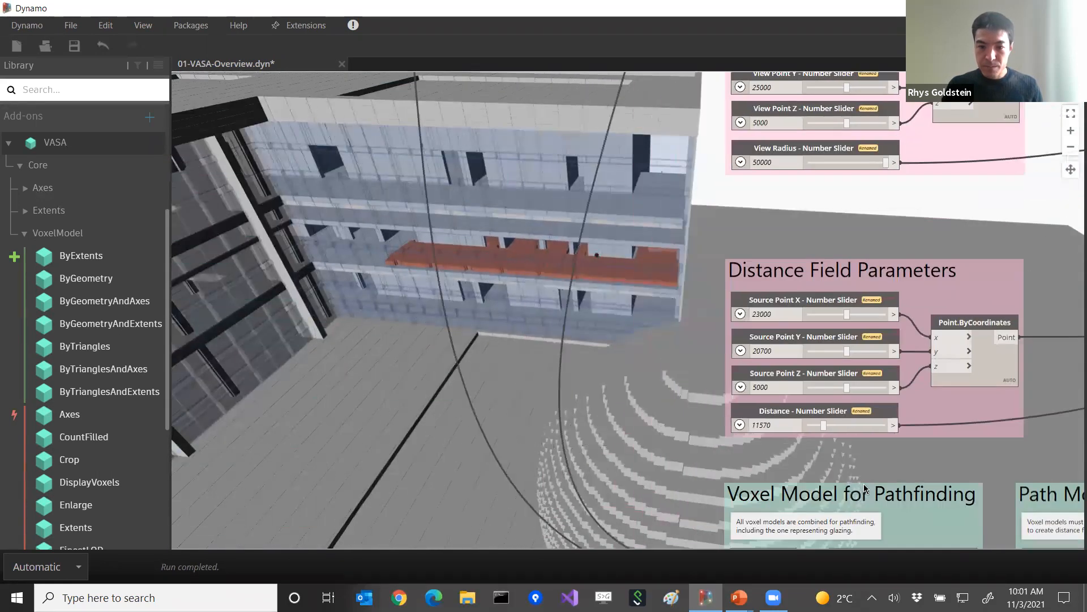
middle_click_drag(769, 449, 841, 406)
scroll(851, 400, "up", 3)
left_click_drag(905, 334, 953, 348)
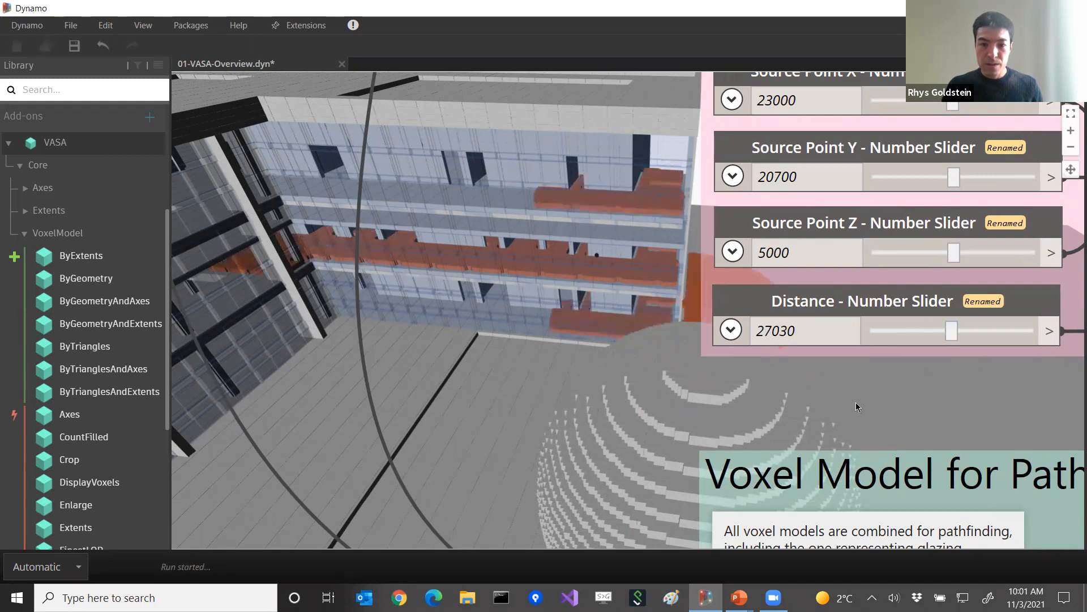
Step: View the building corner from outside and increase the distance field's Distance slider to 35640
key("ctrl+b")
right_click_drag(854, 409, 796, 396)
key("ctrl+b")
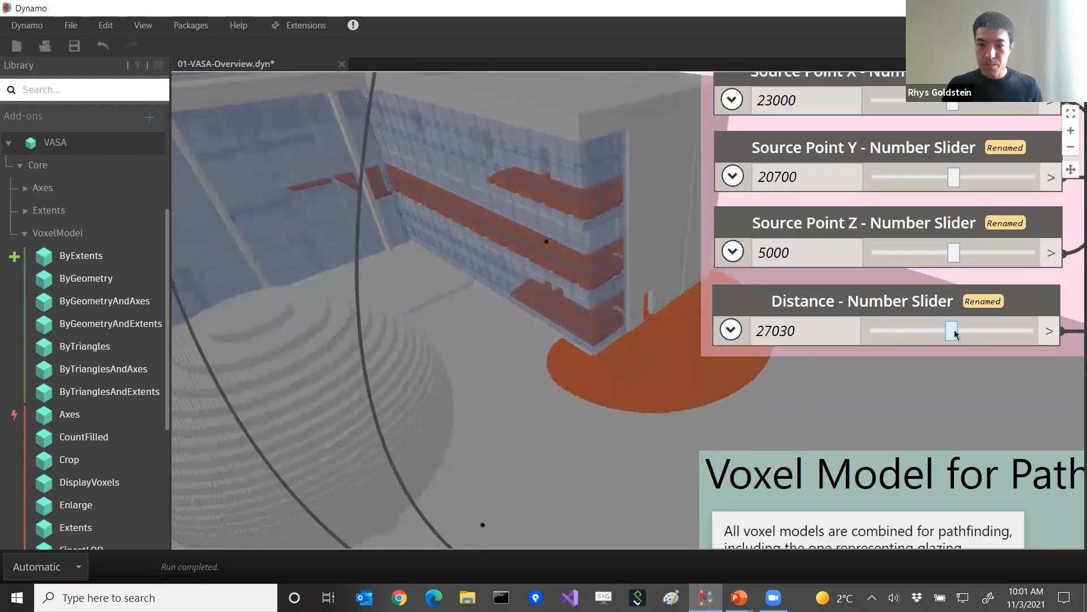
left_click_drag(969, 335, 986, 338)
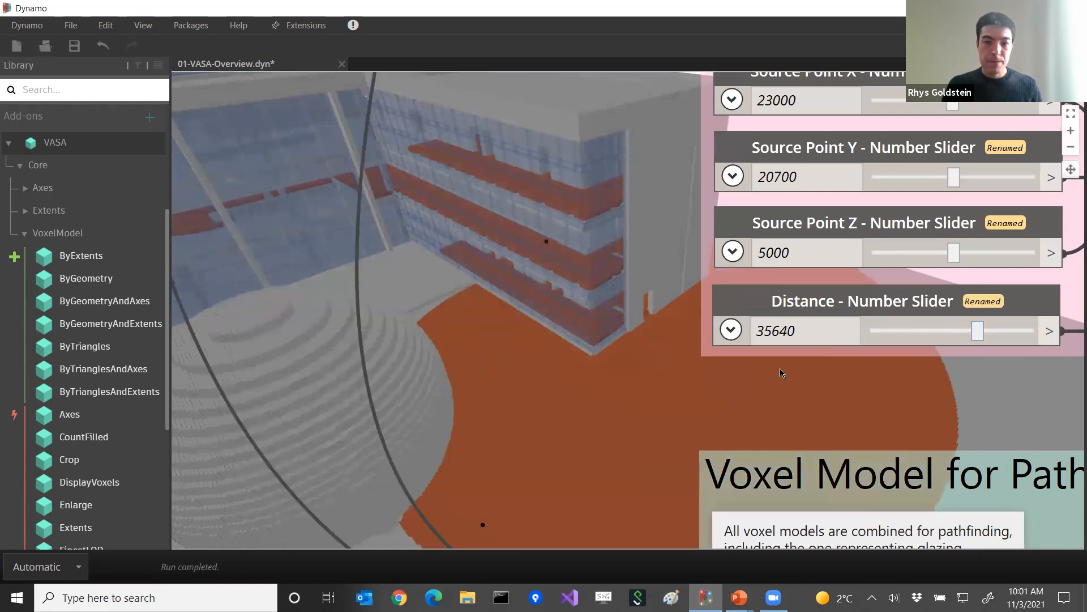
key("ctrl+b")
scroll(731, 370, "down", 6)
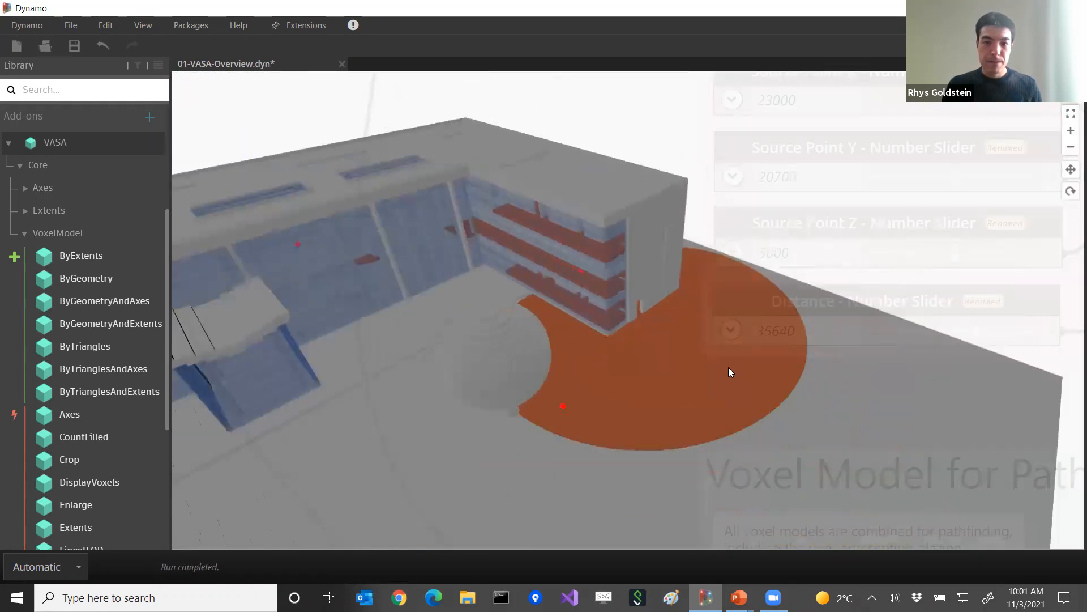
Step: Hide the preview of the VoxelModel.DisplayVoxels node in the Display Distance Field Voxels group
key("ctrl+b")
scroll(775, 325, "up", 5)
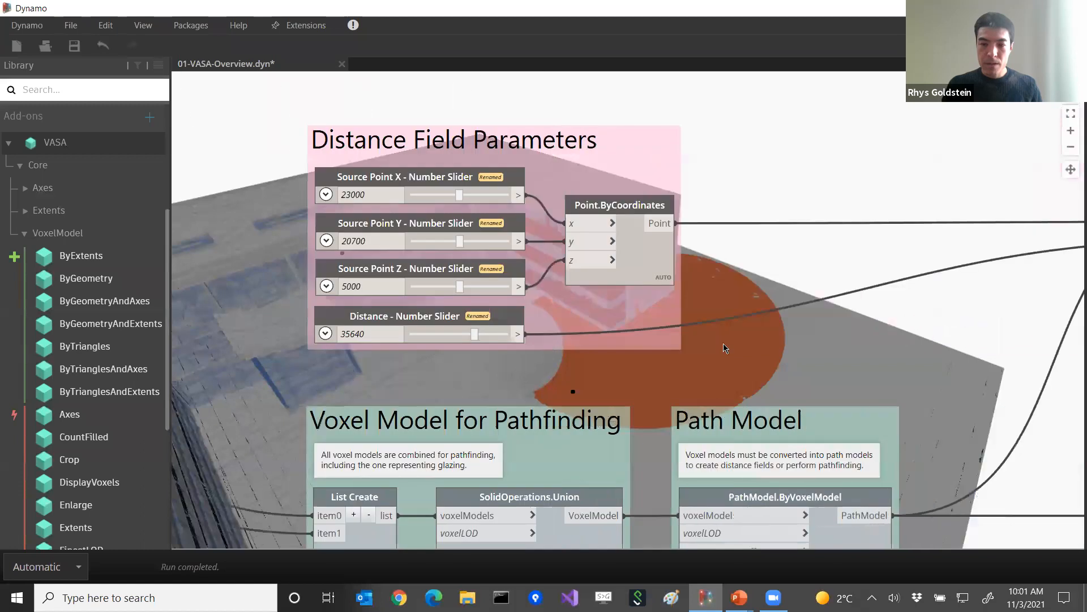
middle_click_drag(777, 324, 696, 329)
middle_click_drag(832, 301, 518, 319)
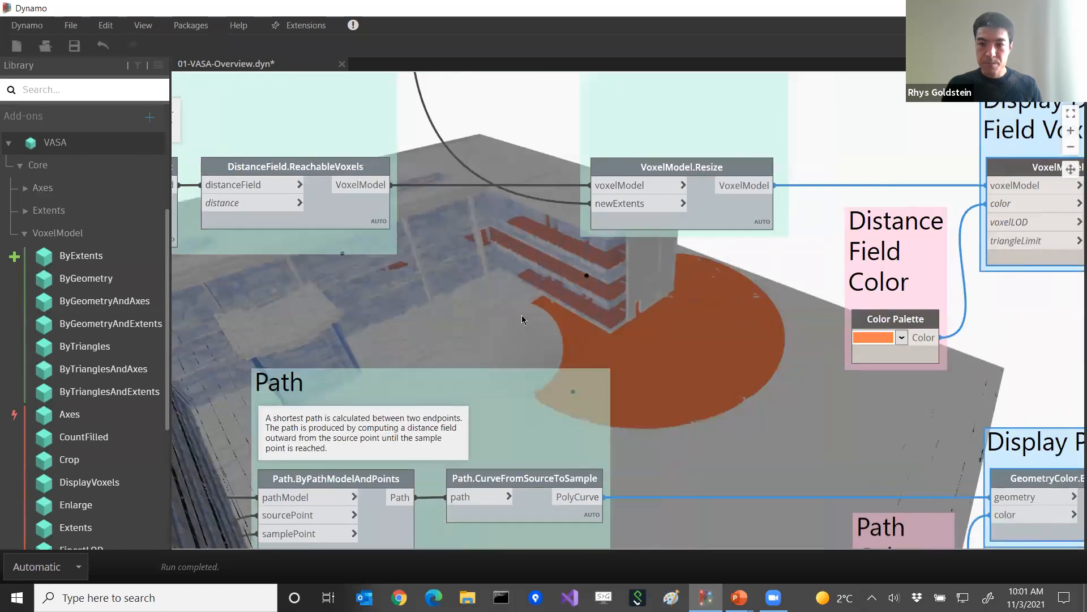
middle_click_drag(890, 346, 517, 337)
middle_click_drag(726, 213, 440, 269)
right_click(338, 260)
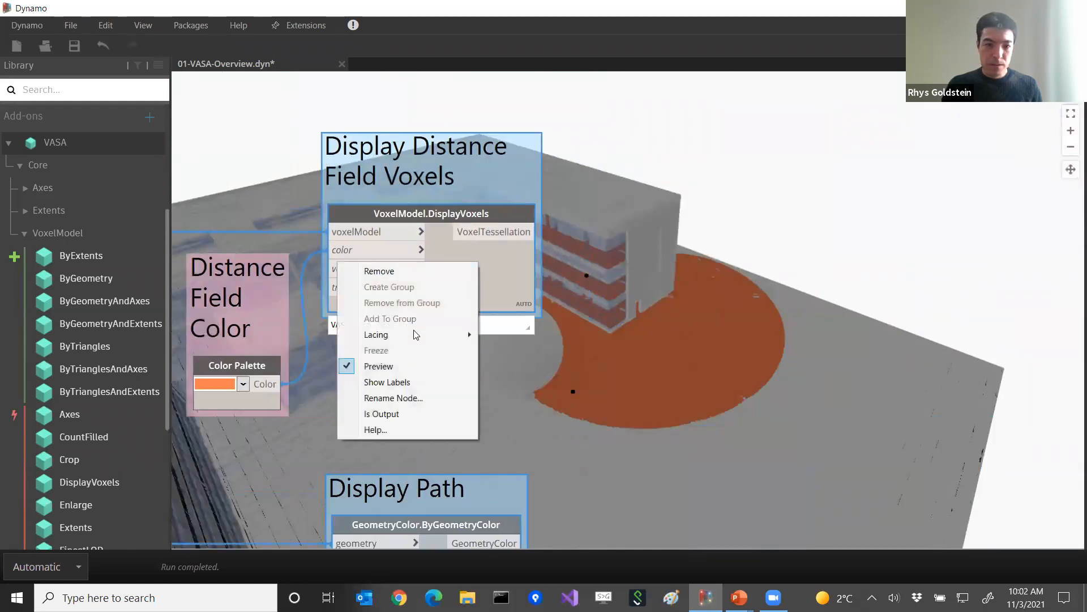
left_click(406, 366)
Step: Turn on the preview of the GeometryColor.ByGeometryColor node in the Display Path group
middle_click_drag(510, 382, 385, 132)
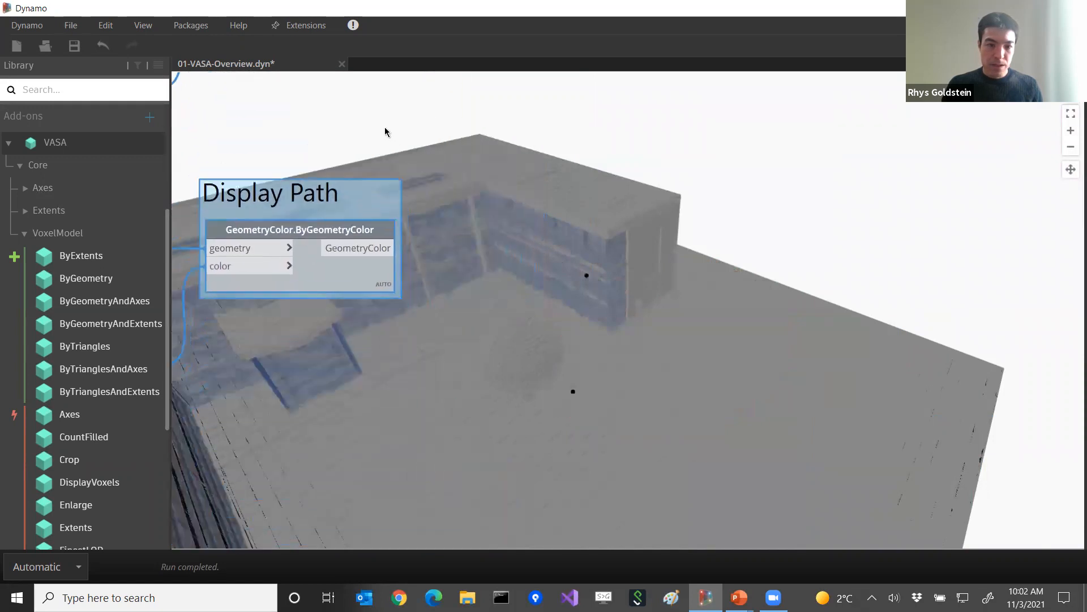
right_click(320, 277)
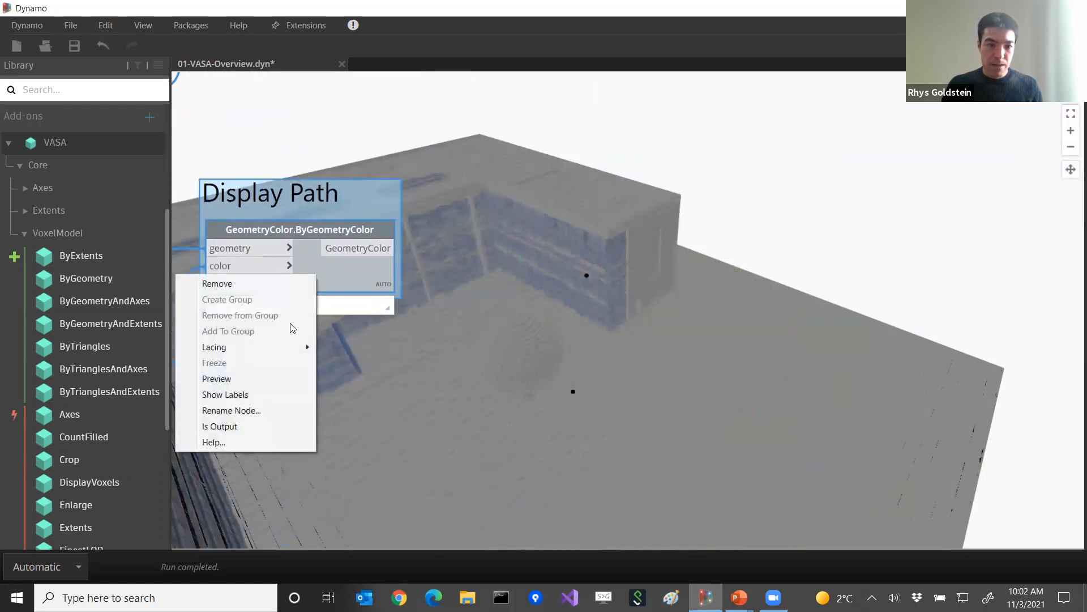
left_click(257, 380)
Step: Examine the shortest path in the 3D background where it crosses the courtyard beside the spherical tree
key("ctrl+b")
right_click_drag(623, 352, 541, 314)
middle_click_drag(532, 334, 687, 367)
scroll(742, 405, "up", 5)
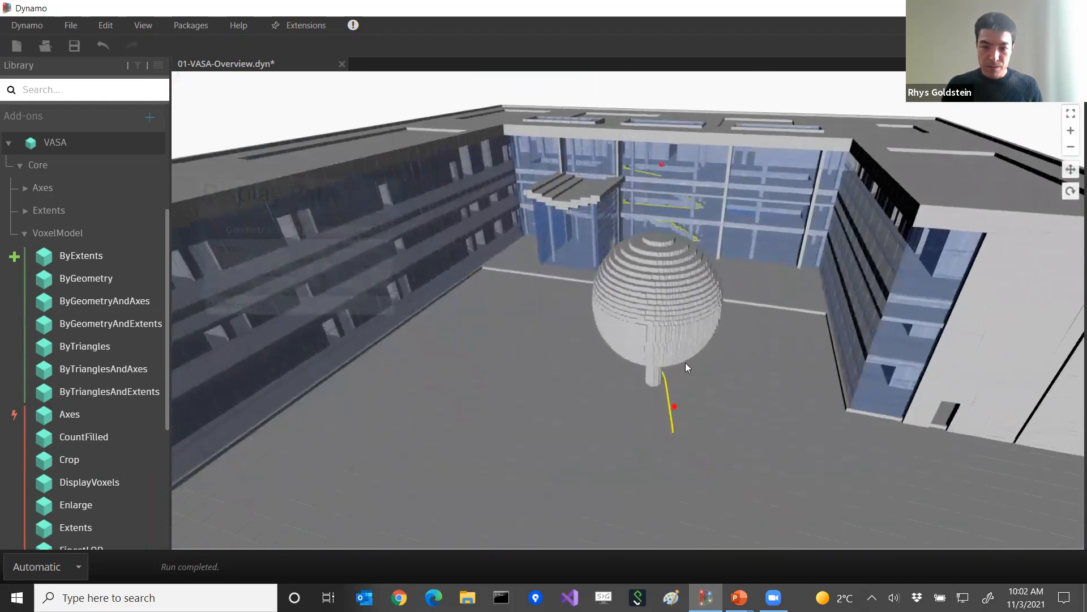
middle_click_drag(731, 329, 767, 429)
right_click_drag(767, 429, 742, 369)
middle_click_drag(742, 370, 830, 422)
scroll(830, 422, "up", 3)
right_click_drag(811, 466, 767, 366)
scroll(767, 367, "up", 5)
scroll(731, 283, "down", 8)
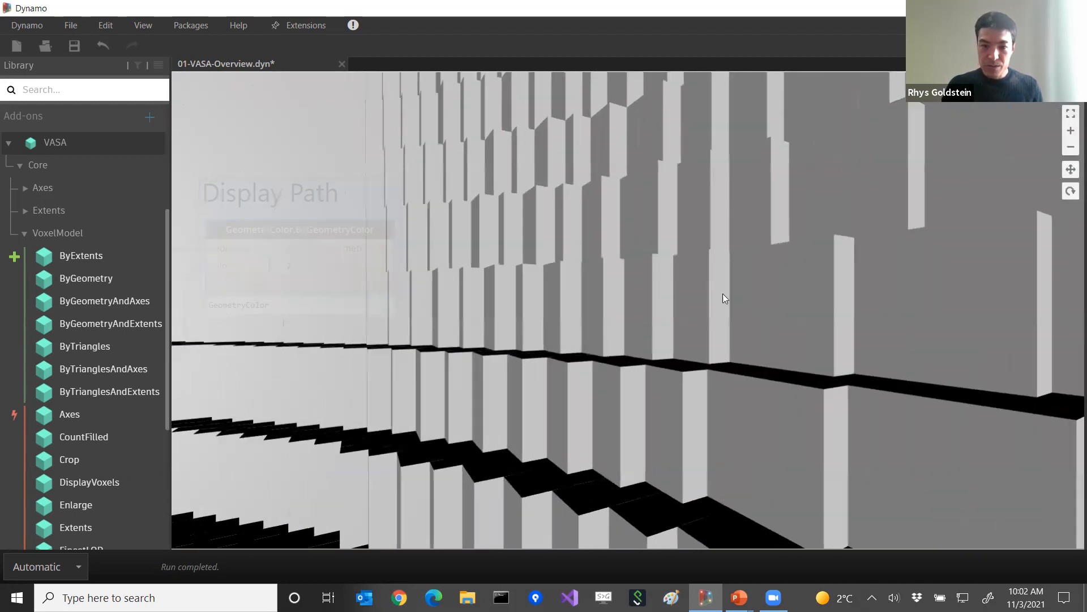
scroll(800, 524, "down", 3)
right_click_drag(801, 524, 762, 558)
scroll(787, 425, "up", 6)
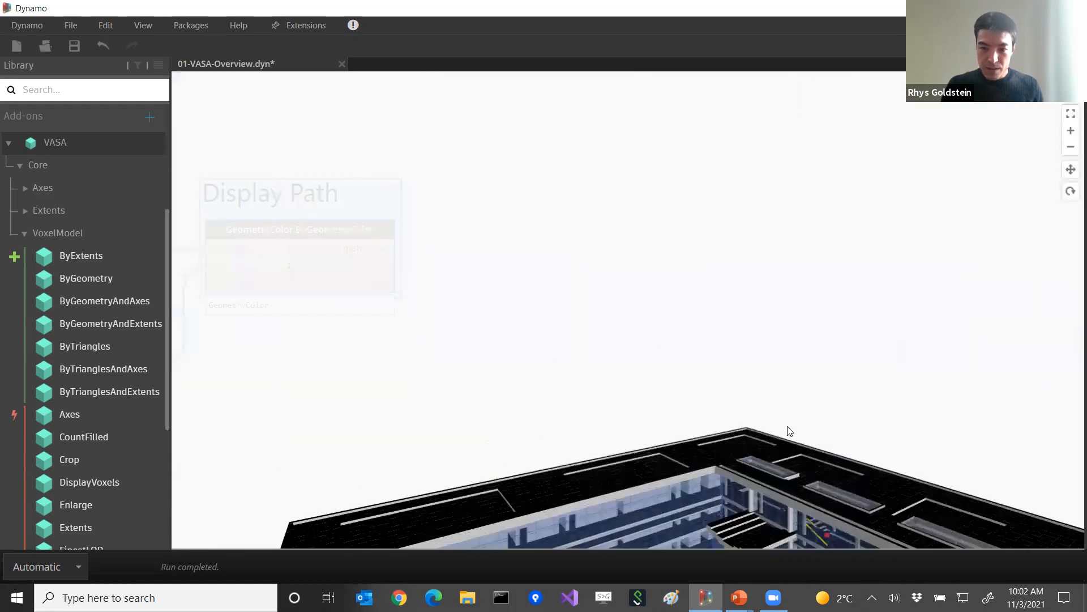
Step: Follow the yellow path into the building and up the stairs to its endpoint on the upper floor
right_click_drag(795, 404, 780, 252)
scroll(756, 349, "down", 4)
middle_click_drag(756, 349, 614, 539)
middle_click_drag(765, 396, 683, 526)
scroll(755, 454, "up", 4)
scroll(756, 454, "up", 6)
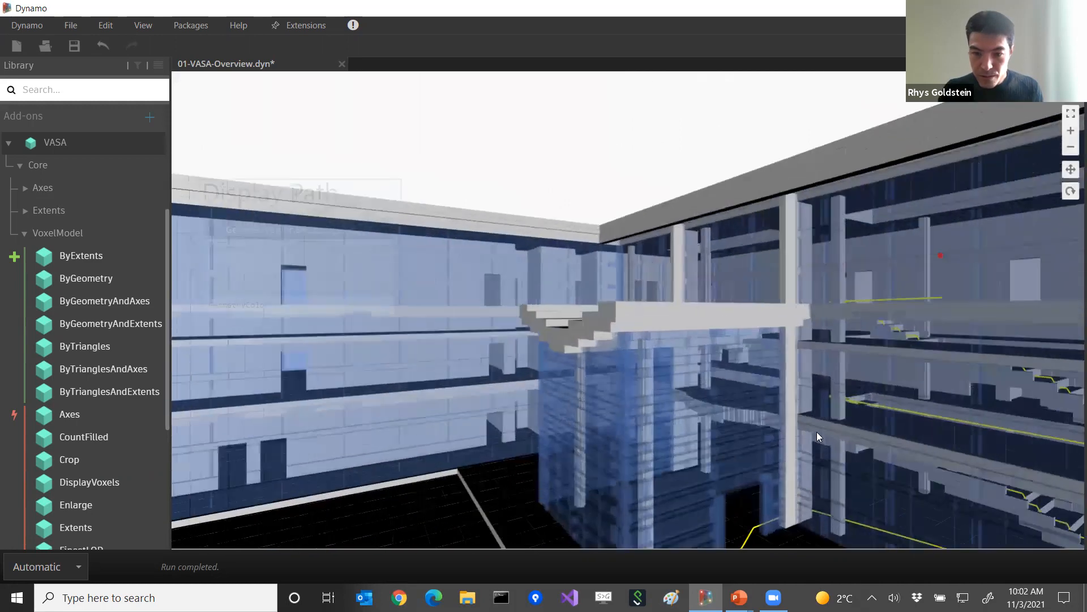
right_click_drag(817, 433, 744, 430)
middle_click_drag(1014, 443, 888, 478)
scroll(880, 270, "down", 3)
scroll(877, 304, "down", 1)
middle_click_drag(761, 222, 781, 515)
middle_click_drag(765, 272, 761, 417)
middle_click_drag(737, 209, 721, 332)
middle_click_drag(702, 394, 692, 335)
middle_click_drag(653, 431, 665, 405)
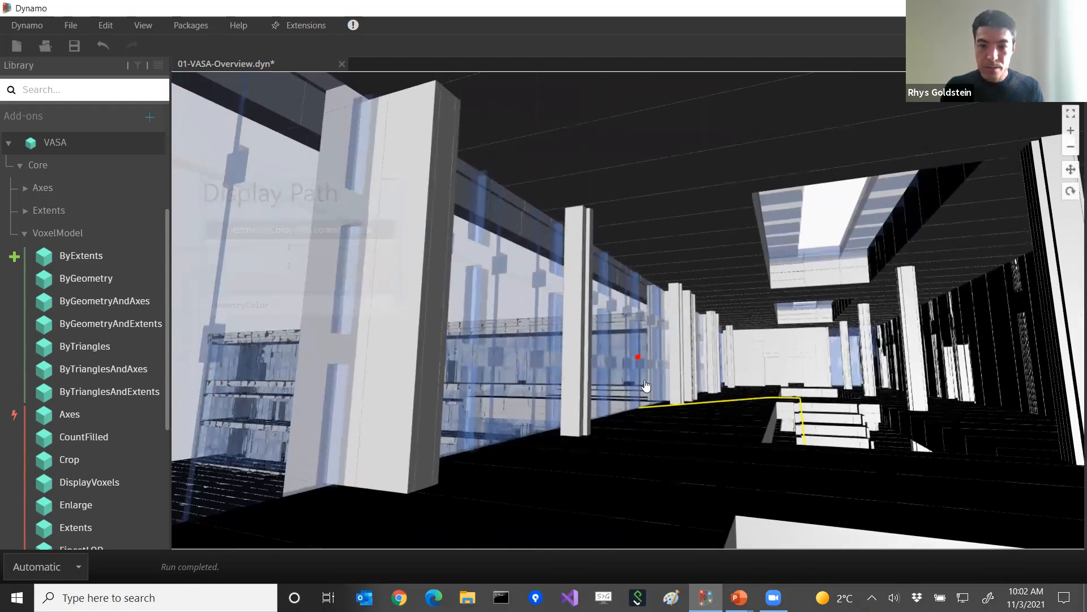
Step: Check the whole path from above the courtyard, then hide the preview of the Display Path node
scroll(646, 386, "down", 15)
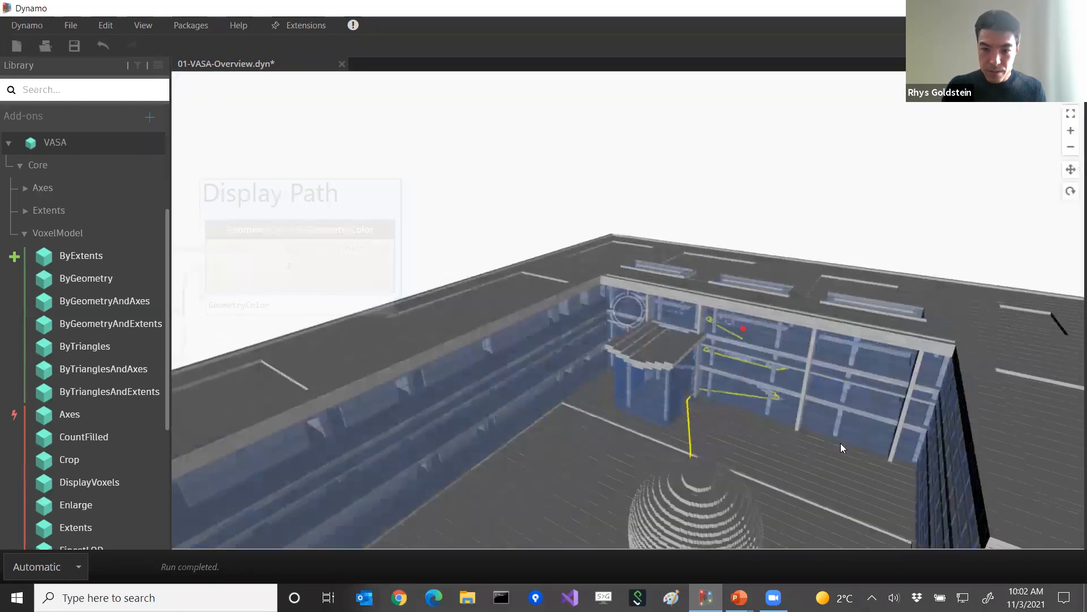
scroll(841, 443, "down", 3)
right_click_drag(830, 369, 889, 335)
scroll(784, 373, "down", 2)
right_click_drag(771, 355, 796, 391)
key("ctrl+b")
right_click(321, 274)
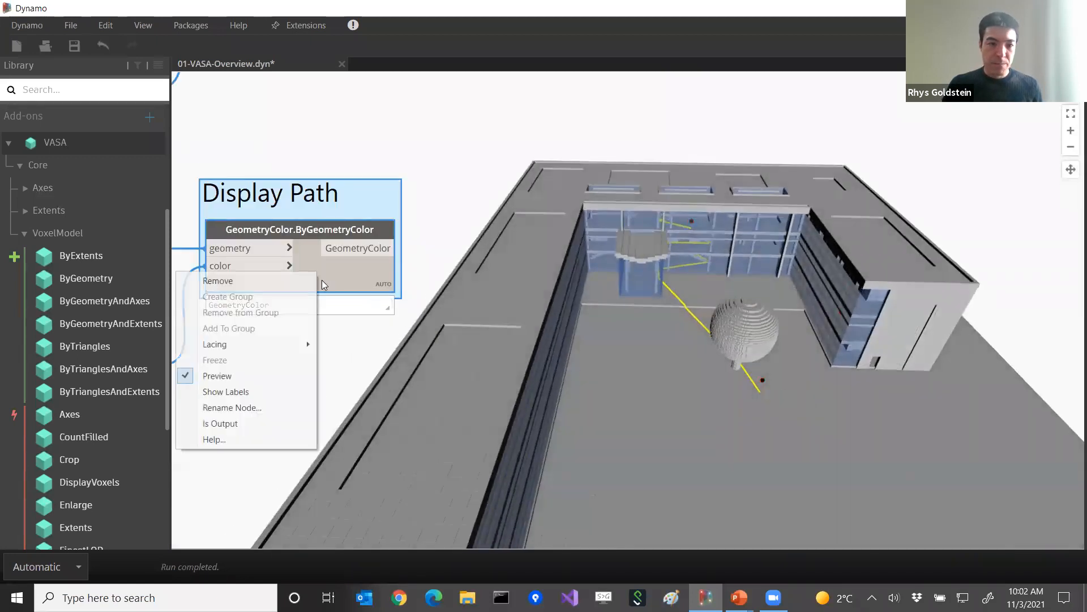
left_click(244, 376)
Step: Hide the previews of the Display Glazing Voxels and Display Building and Context Voxels nodes
scroll(404, 367, "down", 6)
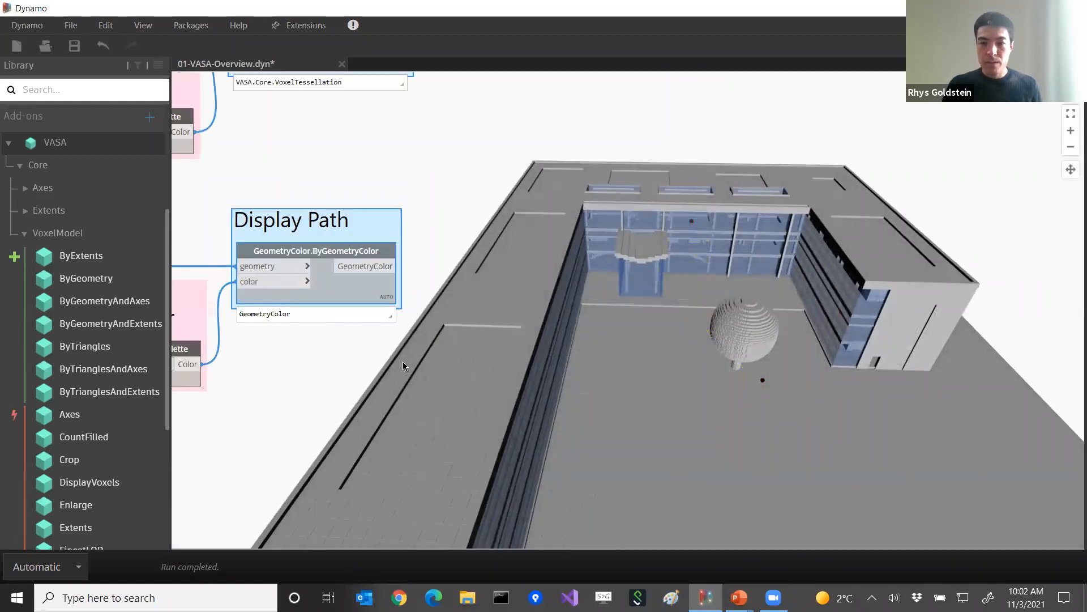
scroll(487, 391, "down", 8)
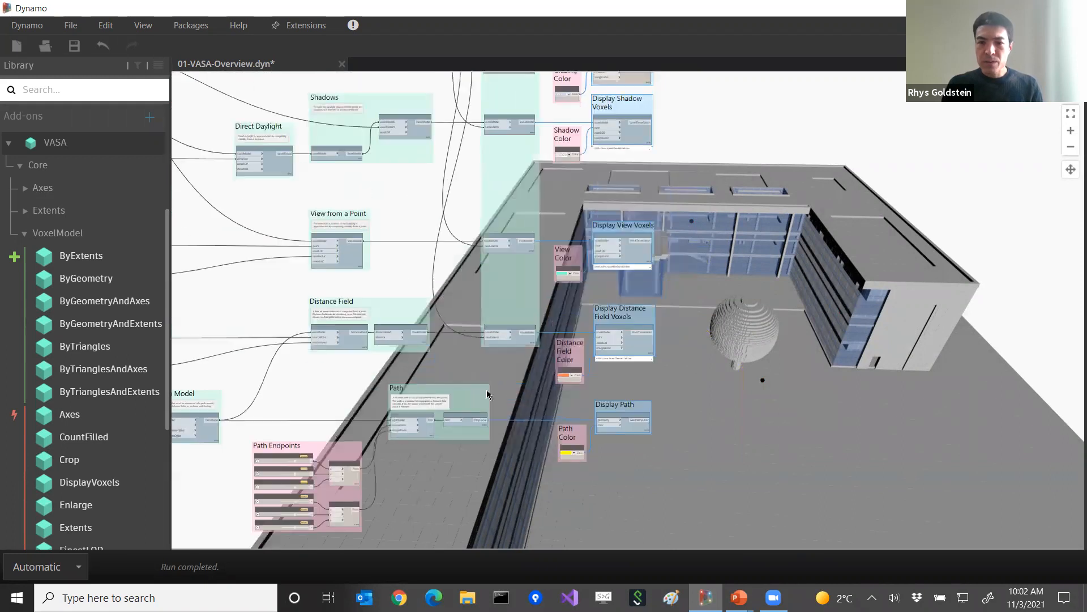
scroll(592, 438, "down", 5)
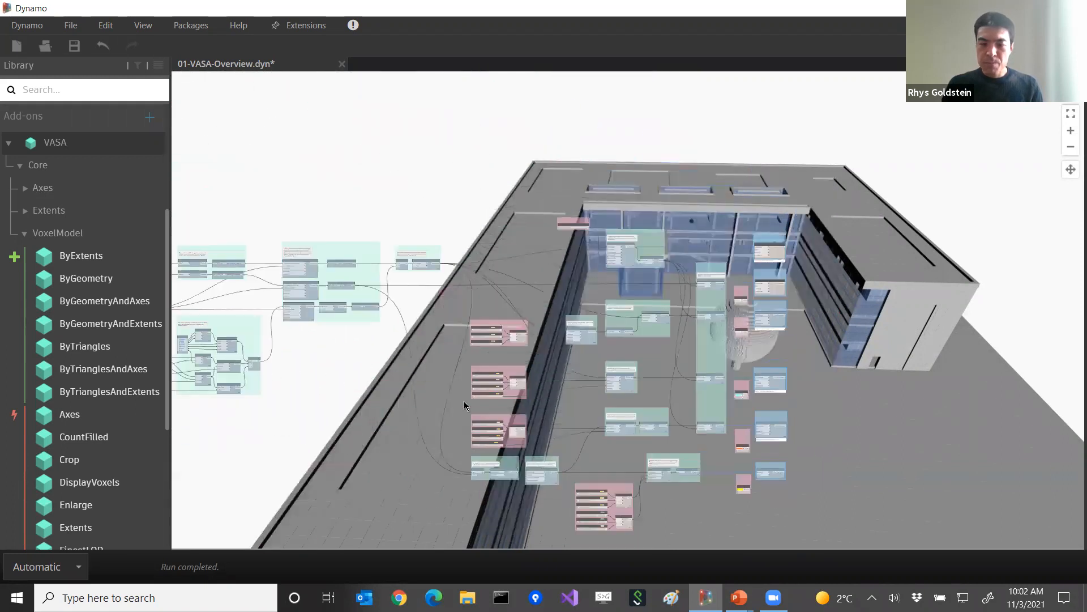
middle_click_drag(358, 401, 591, 396)
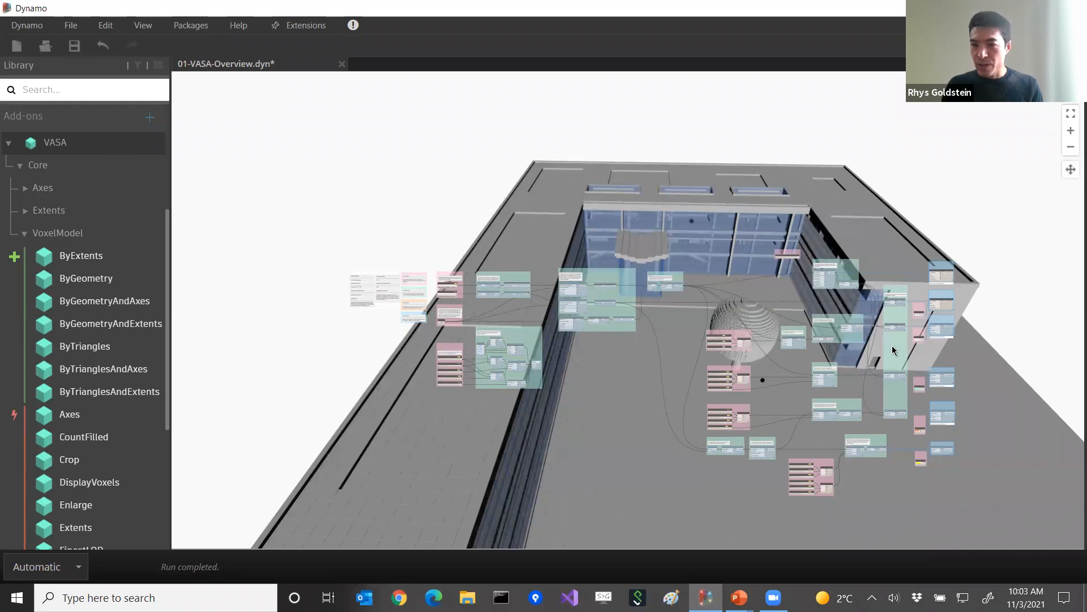
scroll(985, 299, "up", 10)
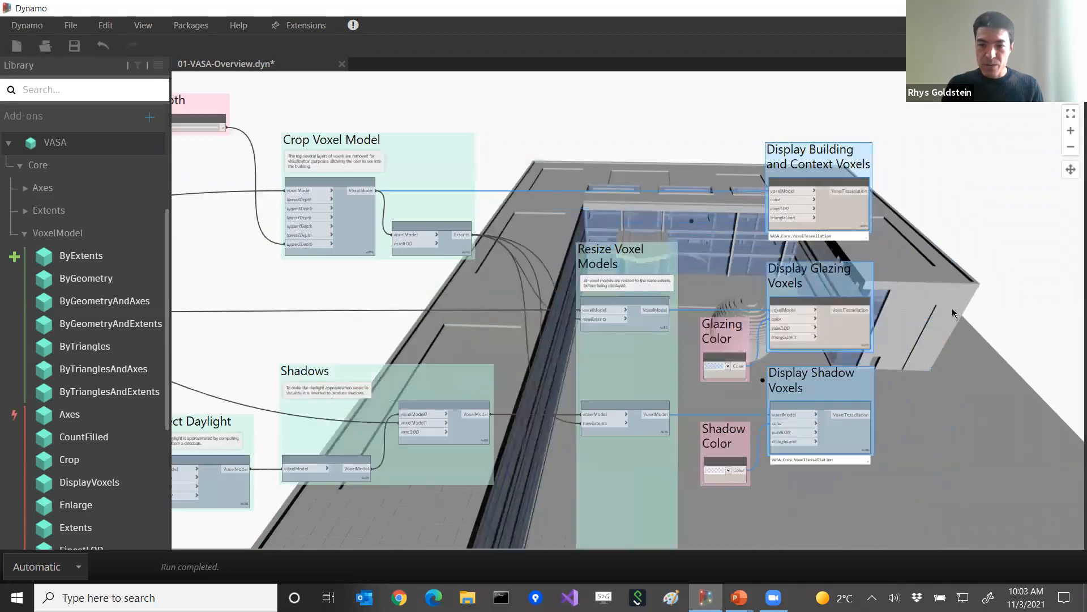
middle_click_drag(850, 340, 781, 361)
right_click(727, 351)
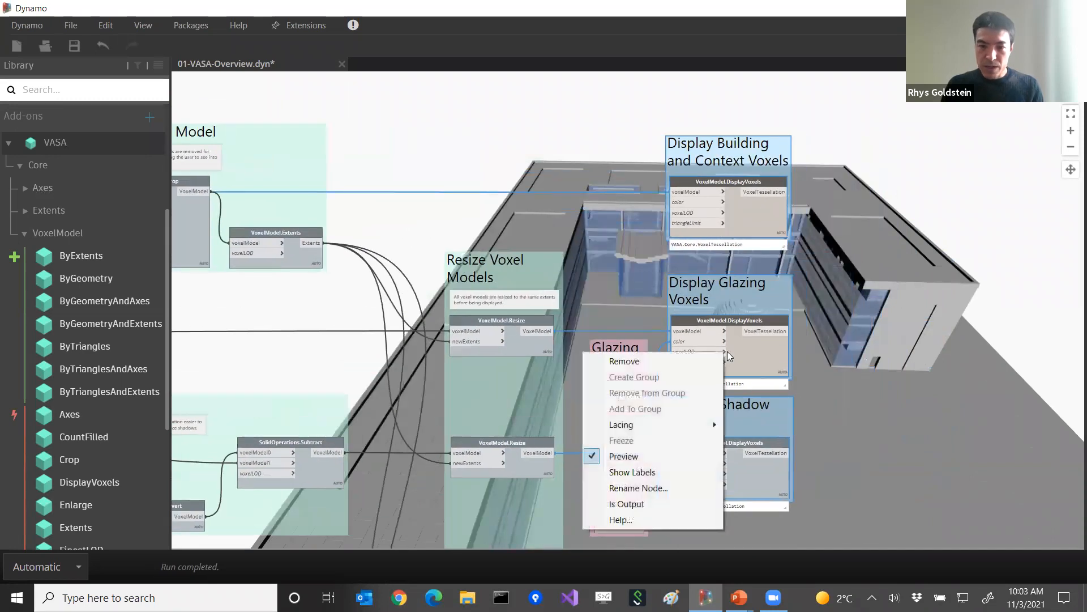
left_click(651, 456)
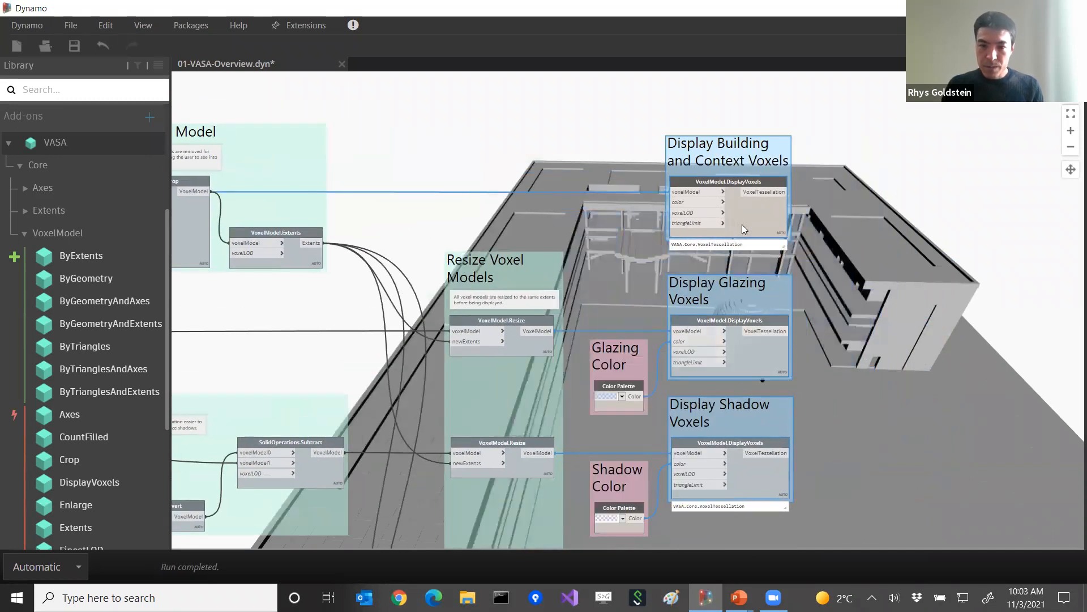
right_click(742, 228)
left_click(652, 327)
Step: Review the start of the graph, including the Context Geometry, Coarse Voxel Width, Triangle Data and STL File Paths groups
scroll(589, 331, "down", 5)
scroll(460, 329, "down", 3)
middle_click_drag(462, 339, 847, 305)
middle_click_drag(401, 336, 756, 329)
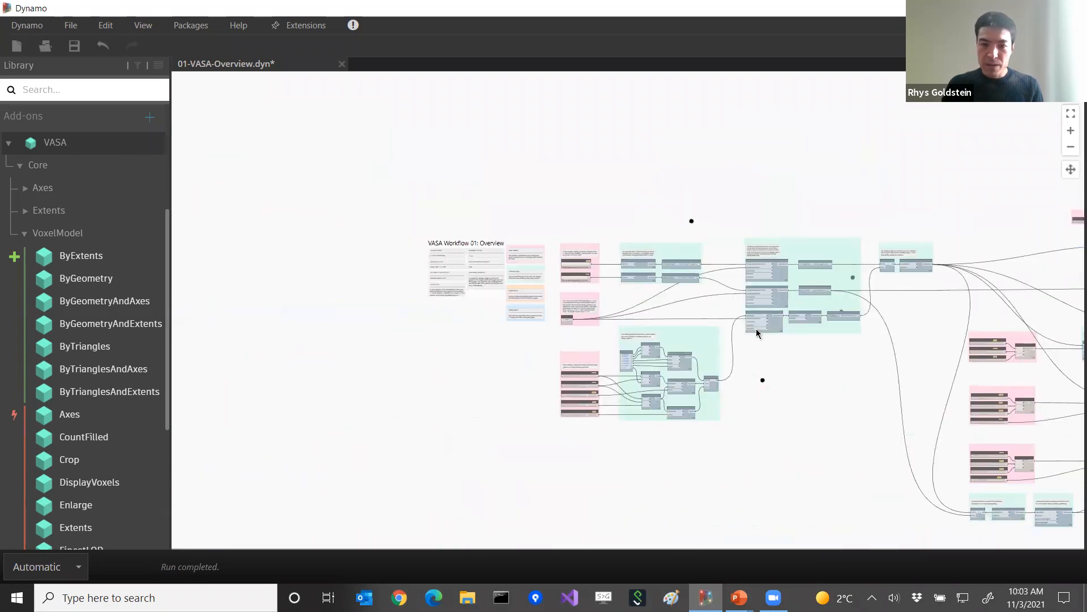
scroll(676, 316, "up", 4)
middle_click_drag(677, 290, 427, 376)
scroll(688, 322, "up", 3)
scroll(652, 317, "up", 3)
scroll(606, 348, "up", 3)
middle_click_drag(674, 464, 692, 212)
middle_click_drag(674, 448, 652, 452)
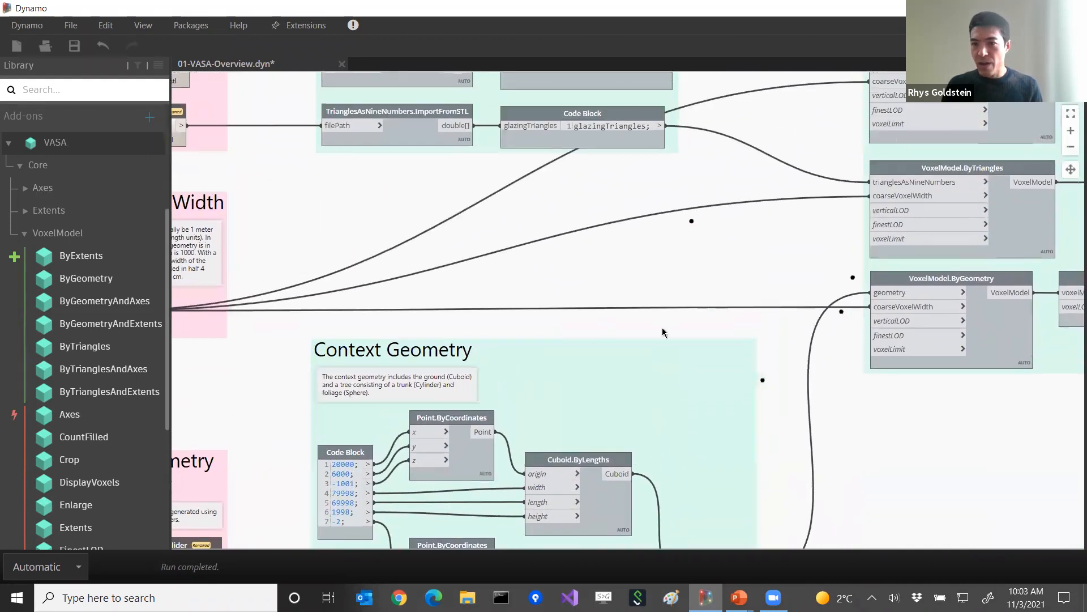
middle_click_drag(642, 316, 634, 388)
middle_click_drag(469, 373, 731, 415)
middle_click_drag(537, 388, 606, 403)
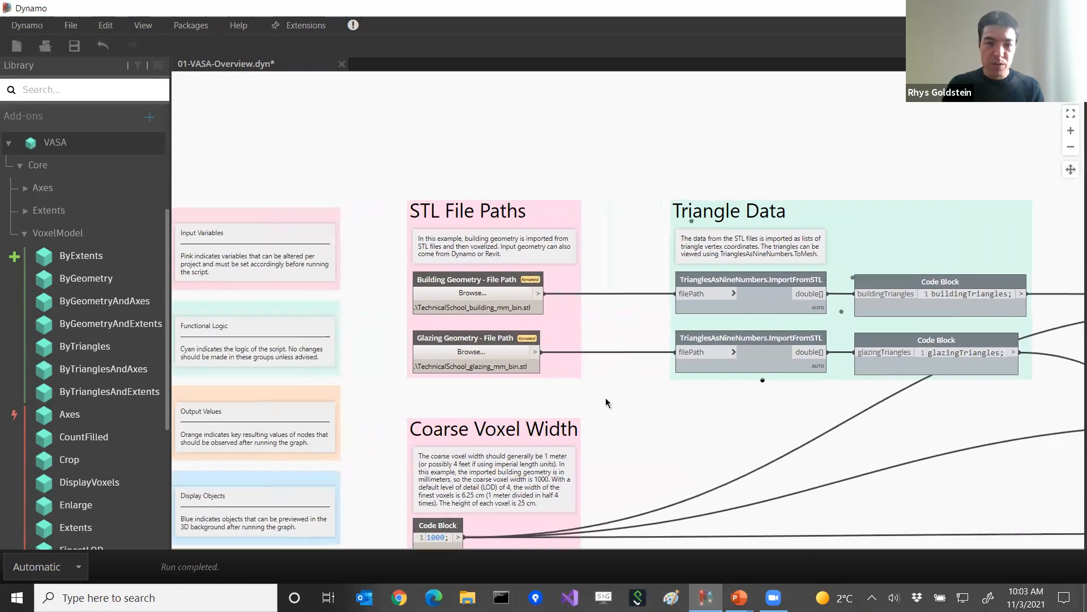
Step: Review the STL File Paths and Triangle Data groups, including the list of values in the buildingTriangles code block
scroll(540, 336, "up", 2)
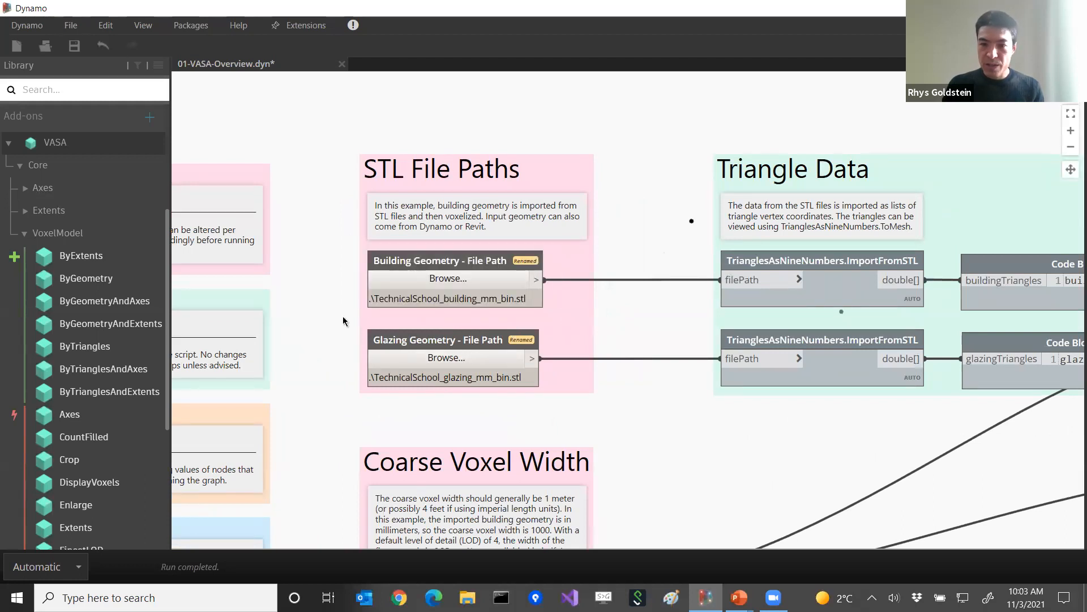
middle_click_drag(604, 242, 435, 276)
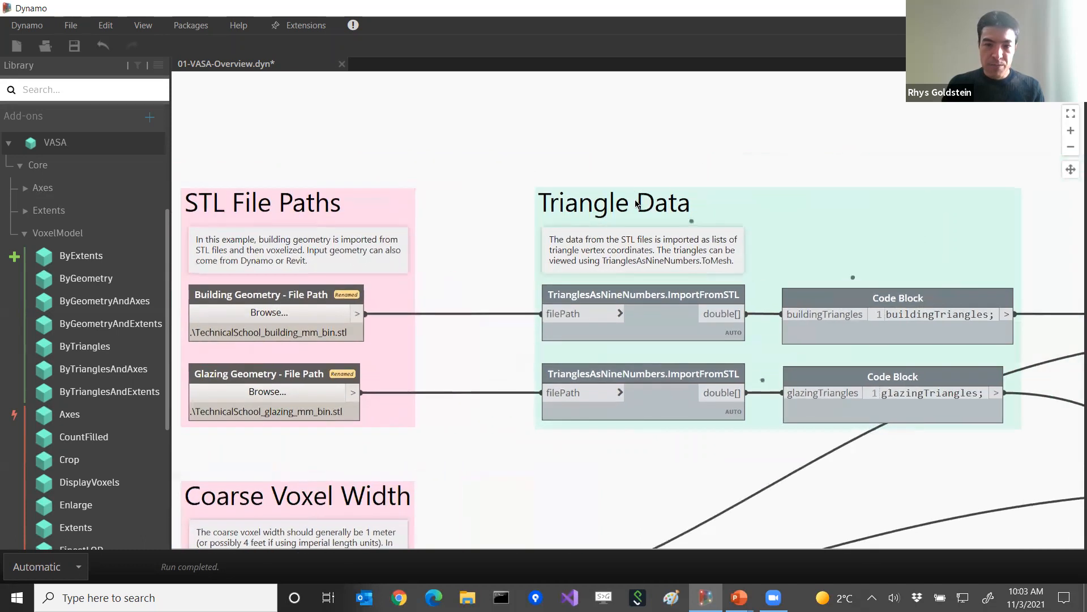
middle_click_drag(636, 160, 461, 154)
mouse_move(501, 299)
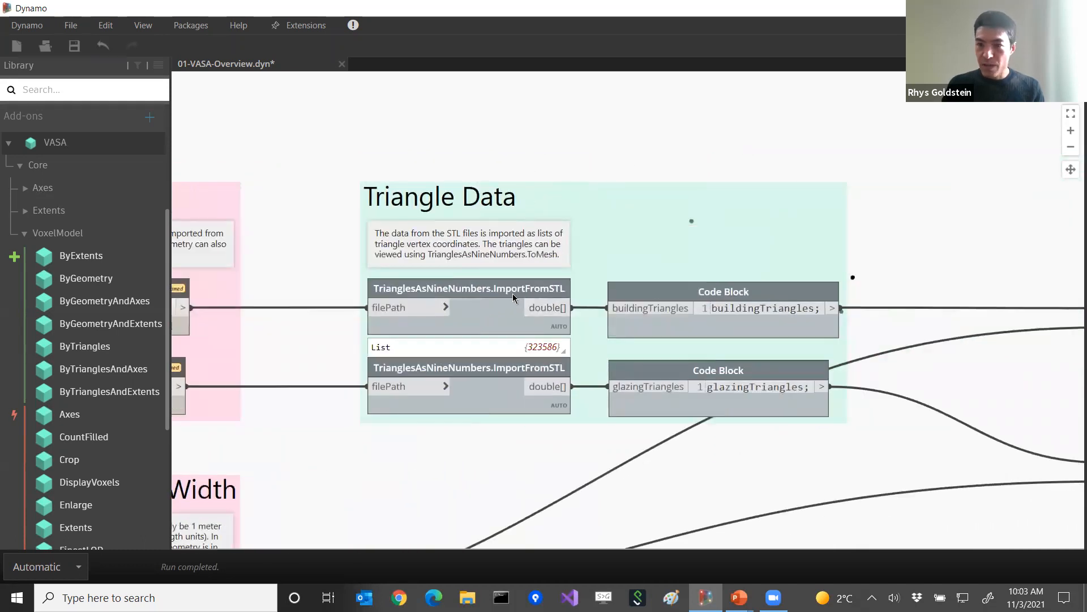
middle_click_drag(866, 246, 640, 275)
mouse_move(542, 358)
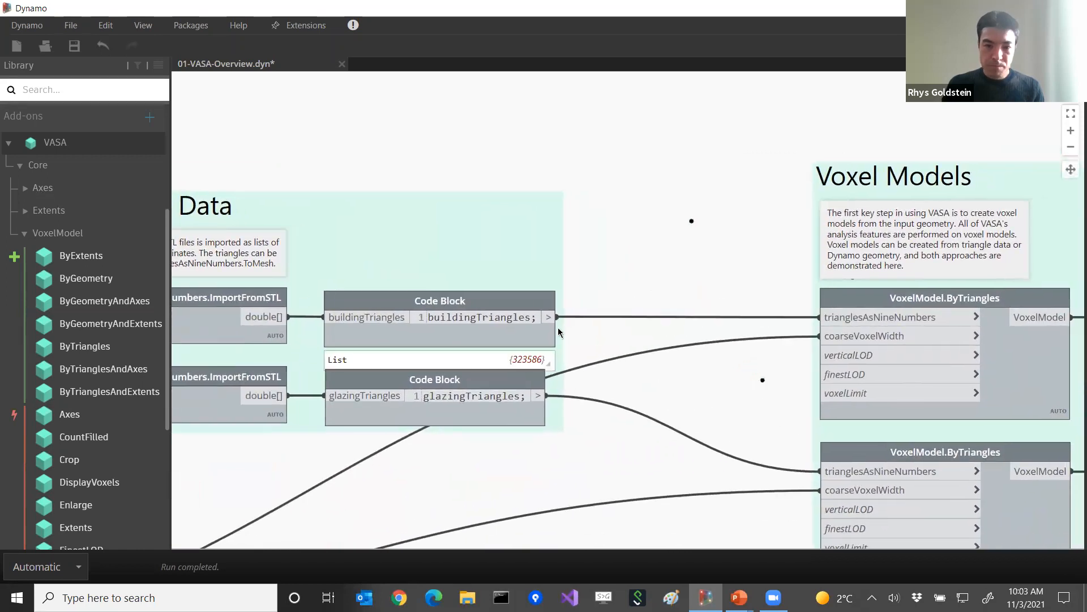
left_click(543, 362)
middle_click_drag(614, 404, 547, 355)
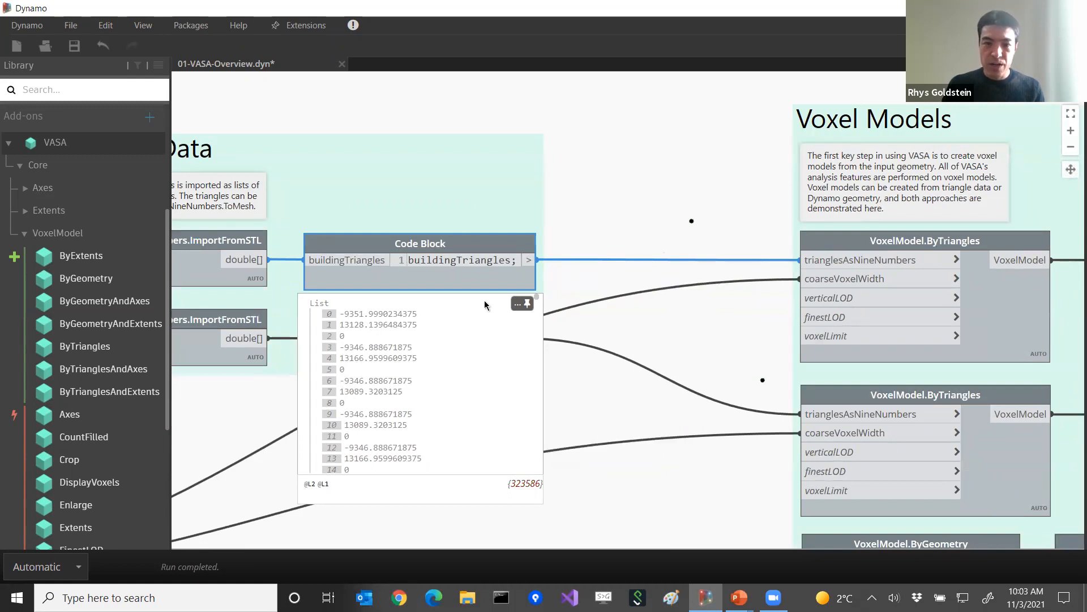
middle_click_drag(592, 222, 562, 257)
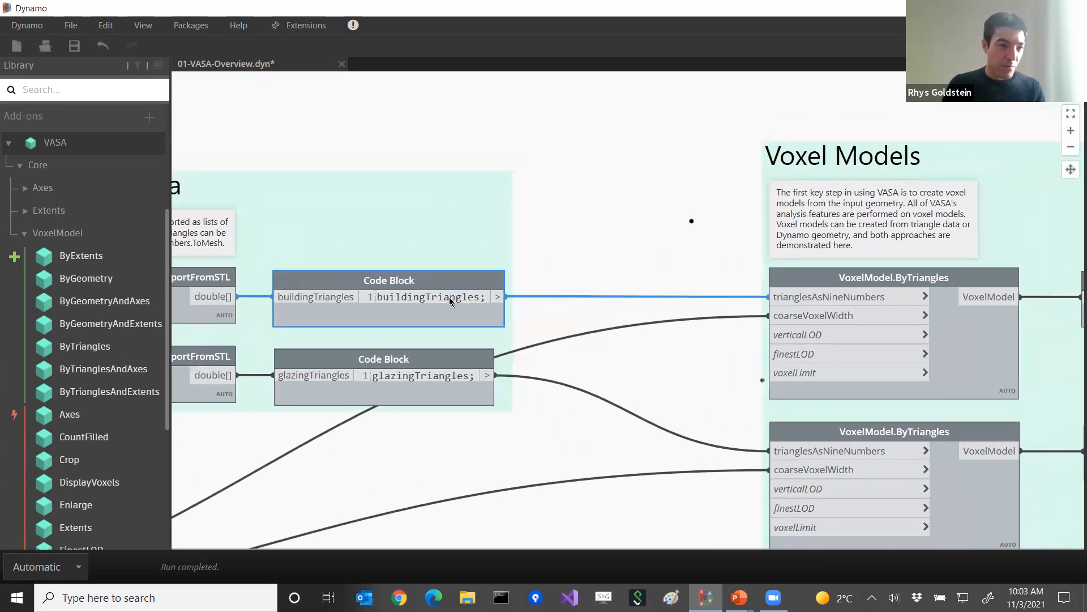
Step: Add a TrianglesAsNineNumbers.ToMesh node beside the Triangle Data group and connect the buildingTriangles output to its input
mouse_move(86, 307)
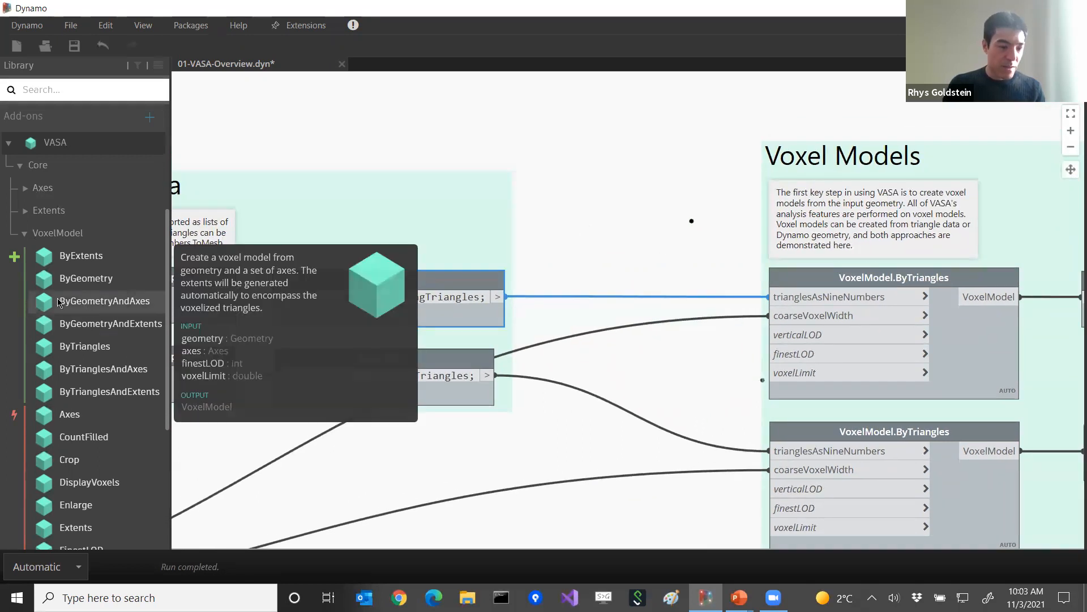
scroll(61, 305, "down", 5)
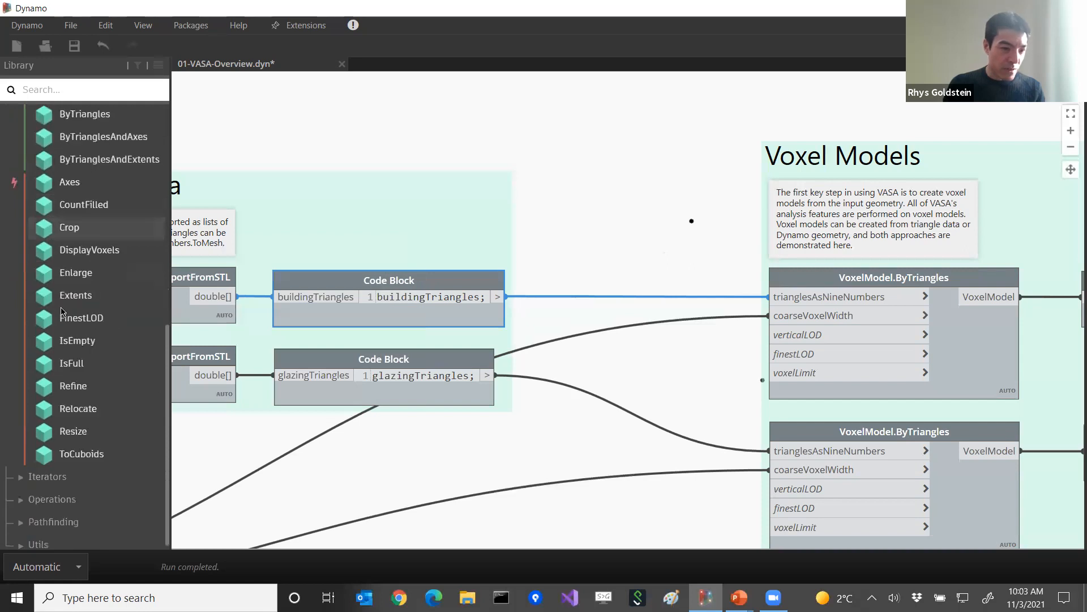
left_click(39, 542)
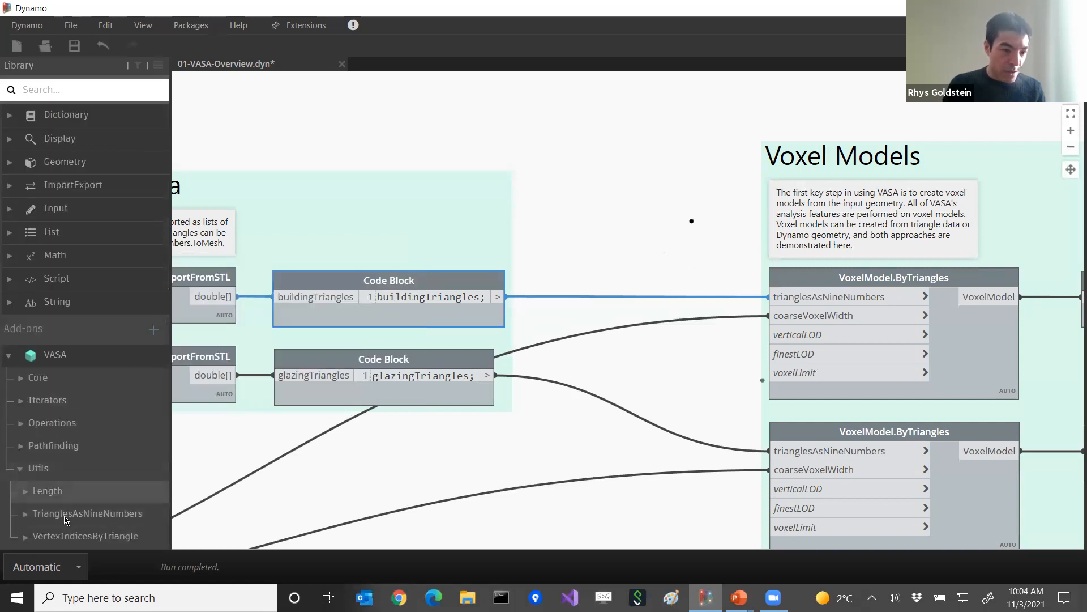
left_click(67, 513)
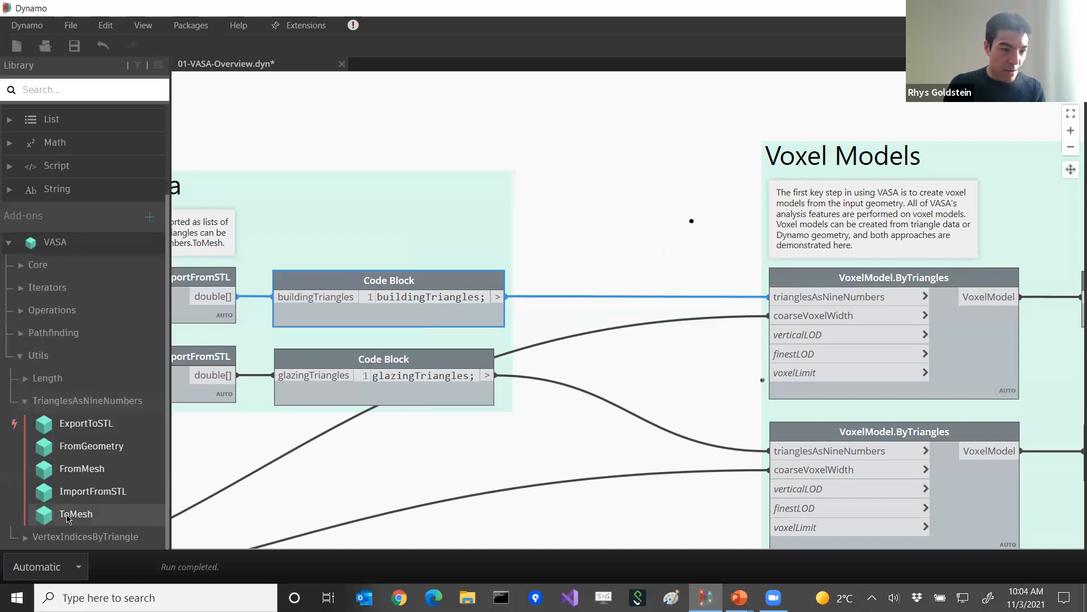
left_click(68, 514)
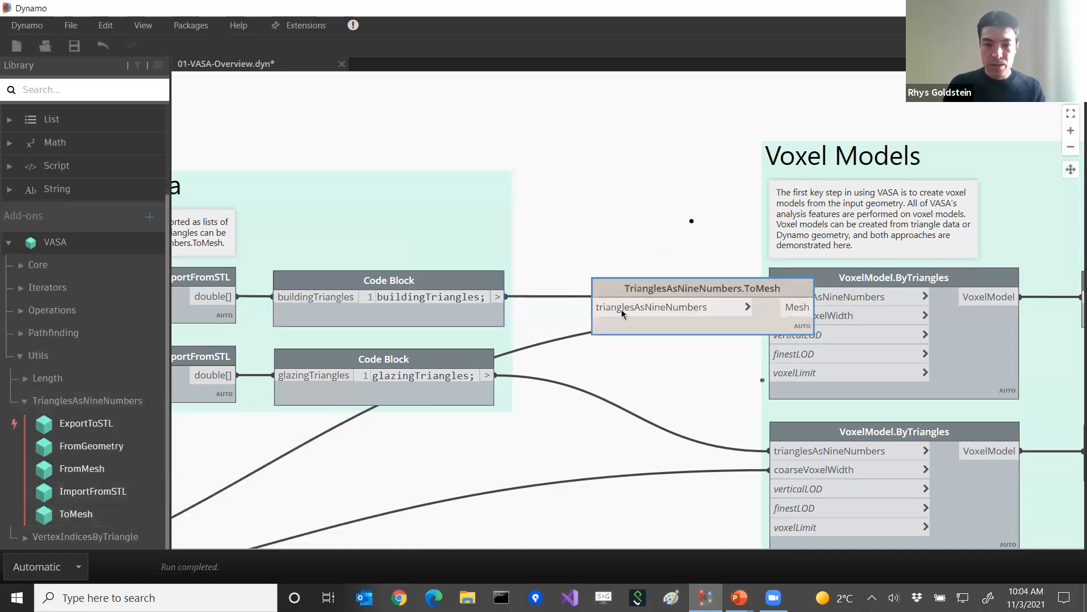
left_click_drag(622, 313, 565, 216)
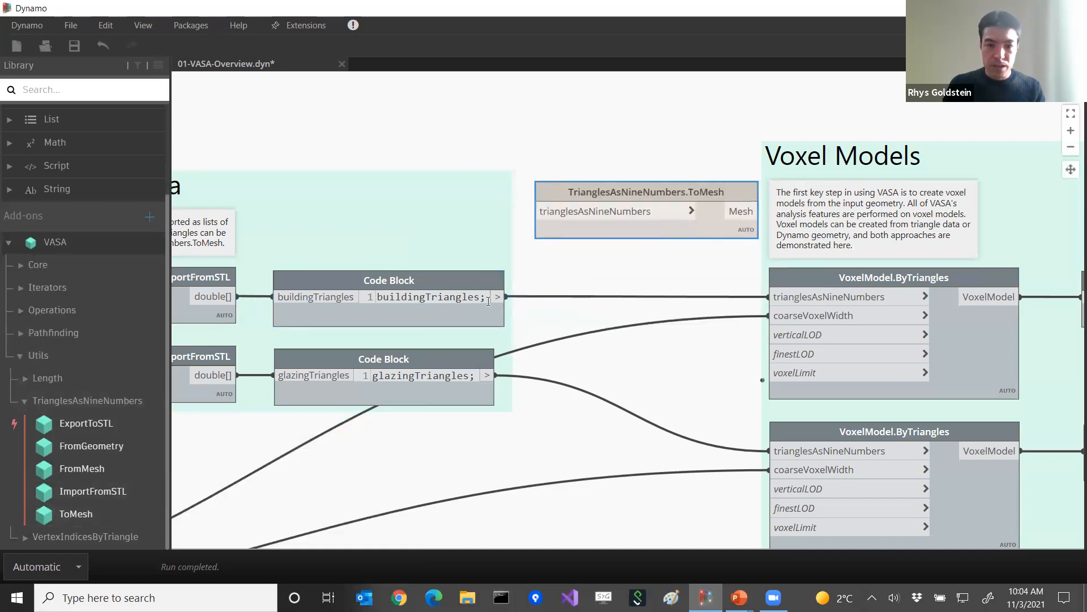
left_click_drag(500, 297, 559, 214)
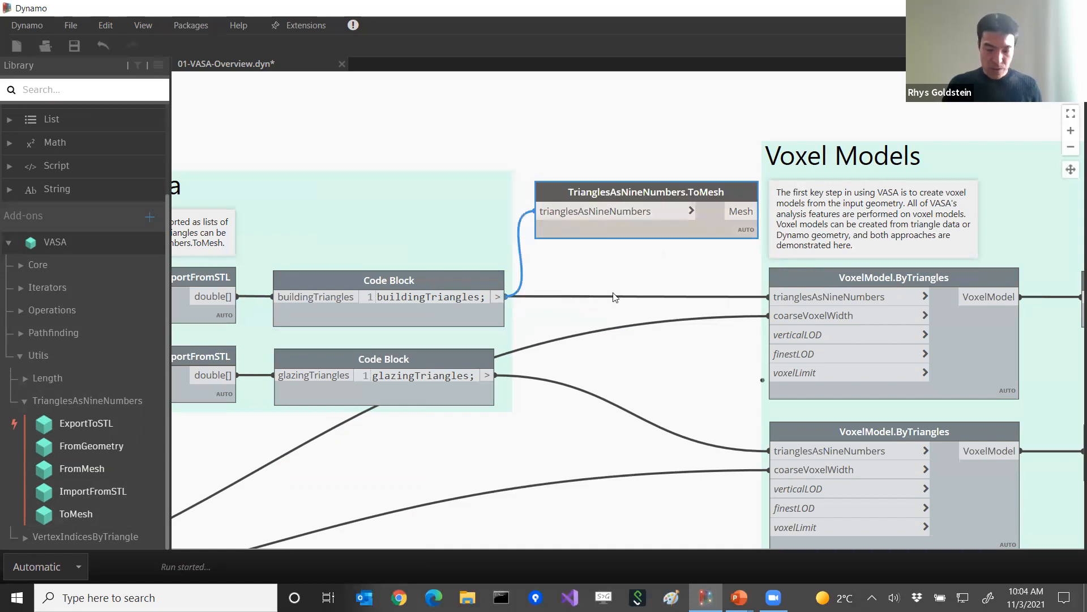
Step: Inspect the building mesh in the 3D view from the side and from above
middle_click_drag(756, 311, 759, 379)
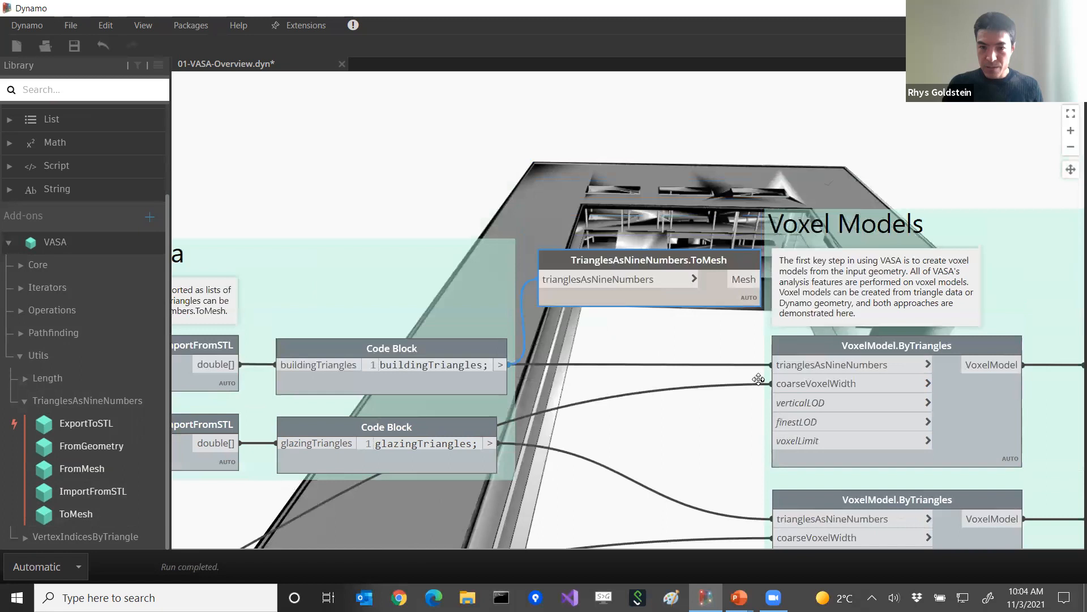
key("ctrl+b")
right_click_drag(692, 331, 722, 393)
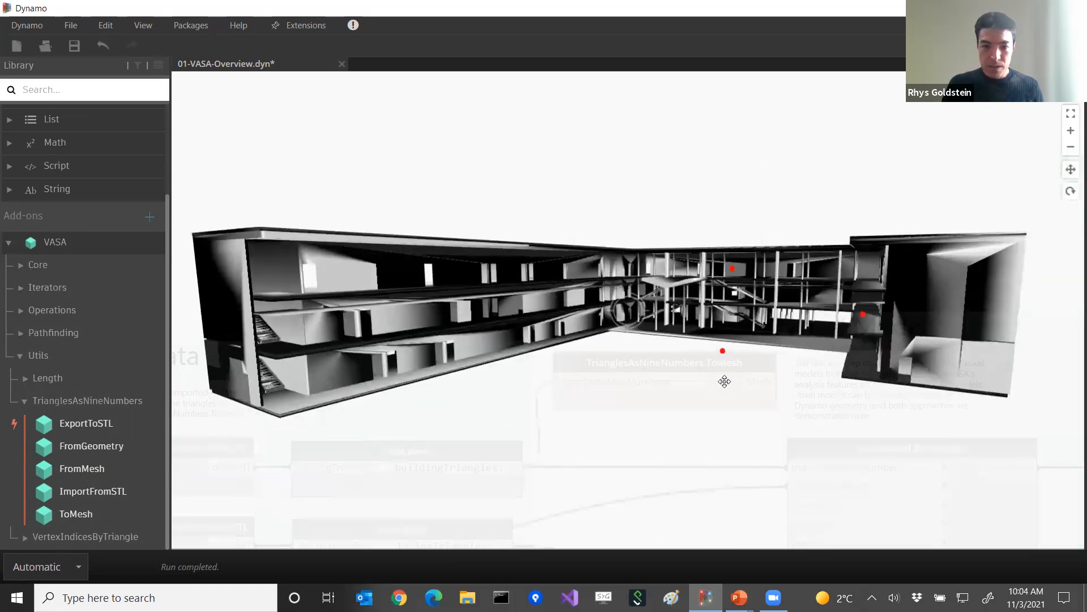
right_click_drag(724, 381, 596, 289)
Step: Feed glazingTriangles into the ToMesh node instead of buildingTriangles and inspect the glazing mesh in 3D
key("ctrl+b")
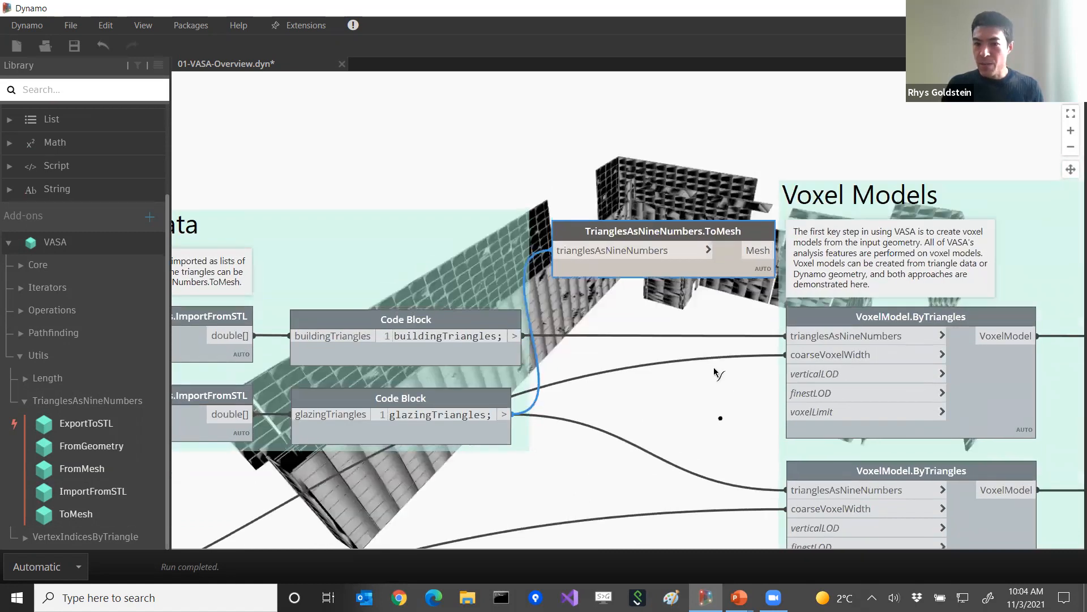
middle_click_drag(721, 389, 724, 392)
key("ctrl+b")
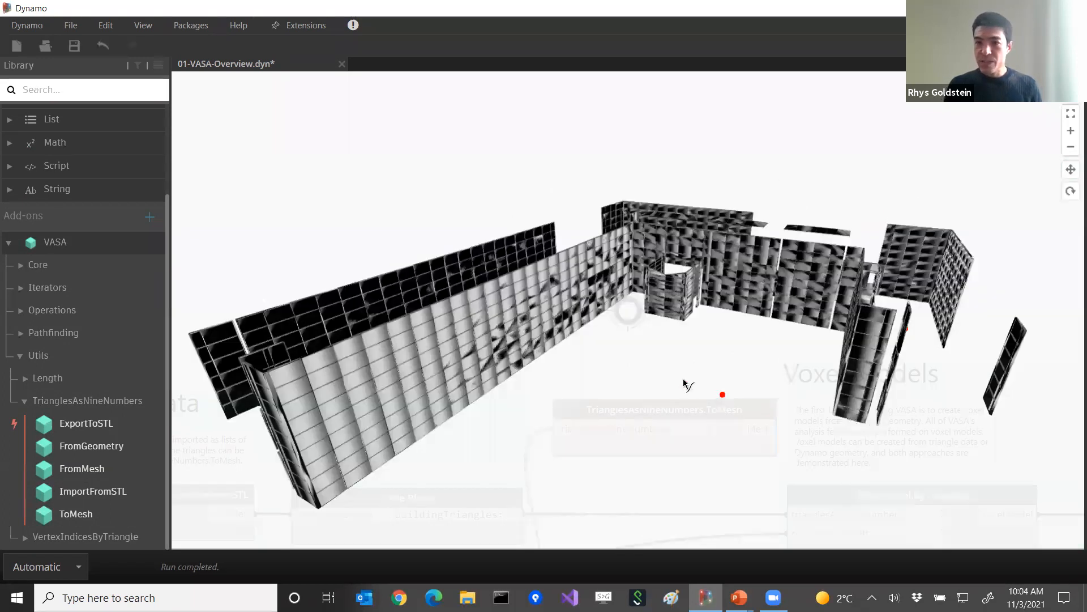
right_click_drag(683, 384, 684, 403)
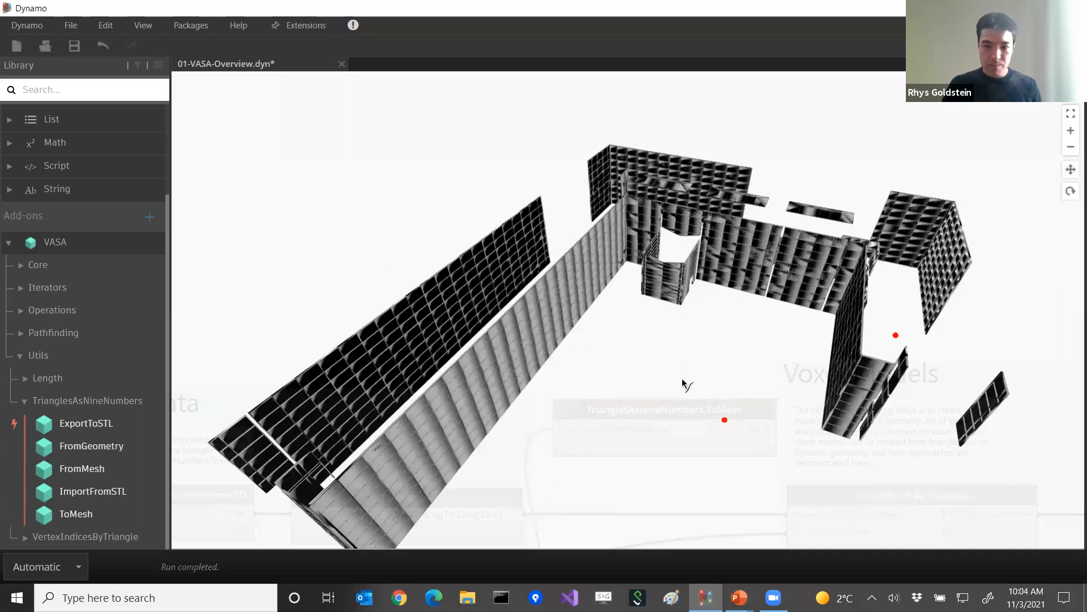
Step: Return to the graph and remove the TrianglesAsNineNumbers.ToMesh node
key("ctrl+g")
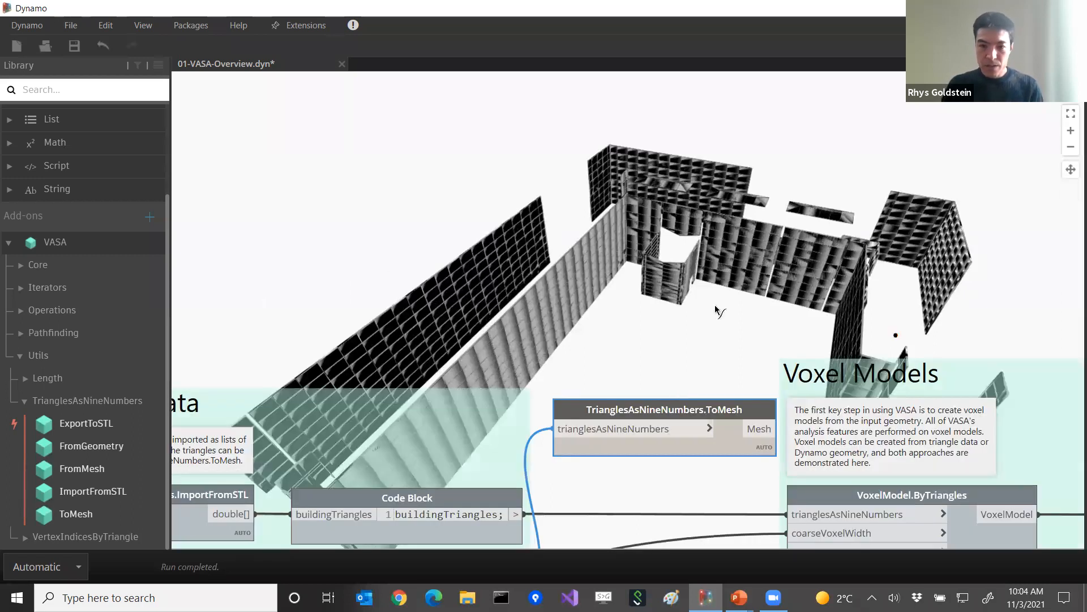
scroll(715, 306, "down", 3)
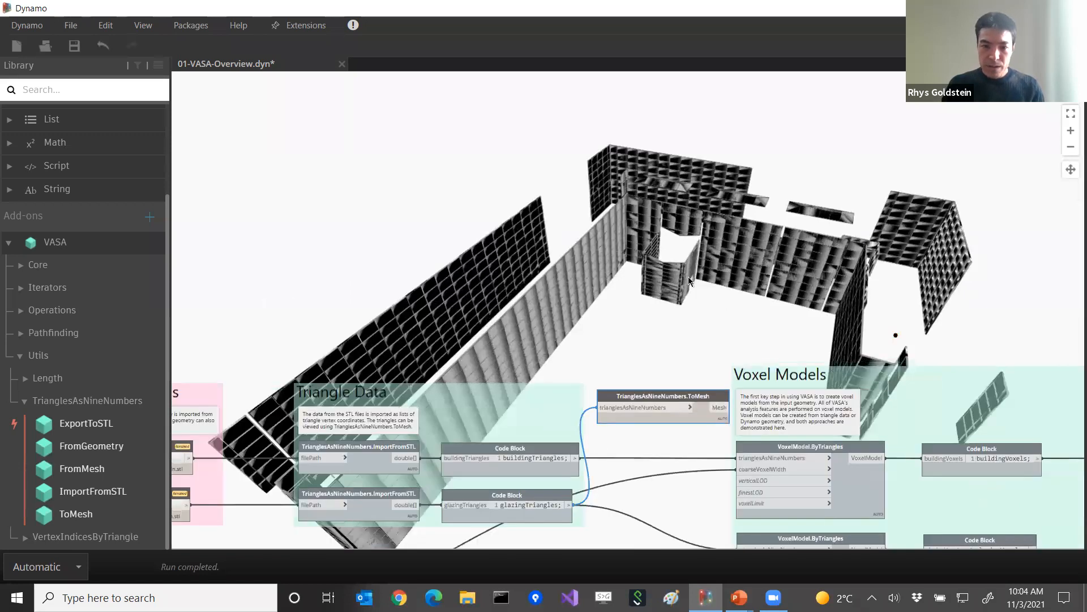
scroll(658, 345, "down", 4)
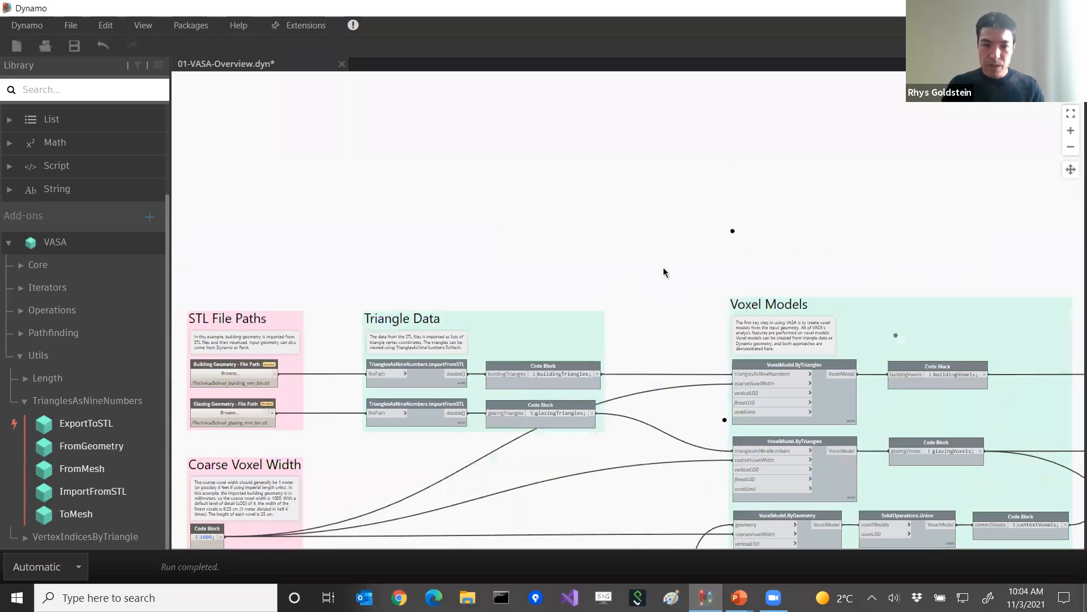
Step: Turn on the preview of the List Create node in the Context Geometry group
scroll(683, 332, "up", 2)
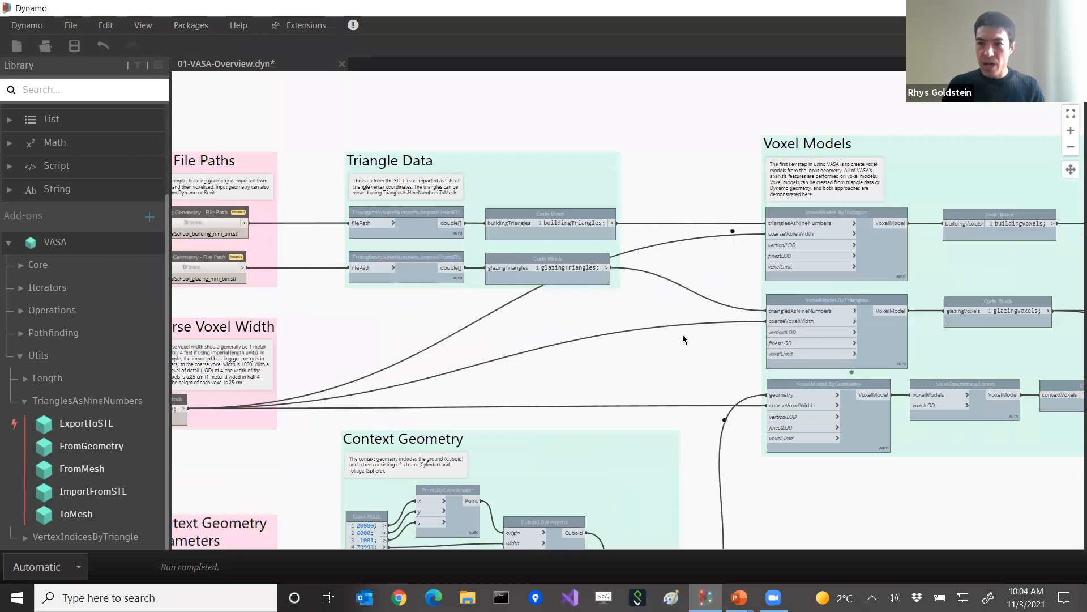
scroll(683, 339, "up", 1)
middle_click_drag(684, 507, 678, 181)
scroll(678, 316, "up", 1)
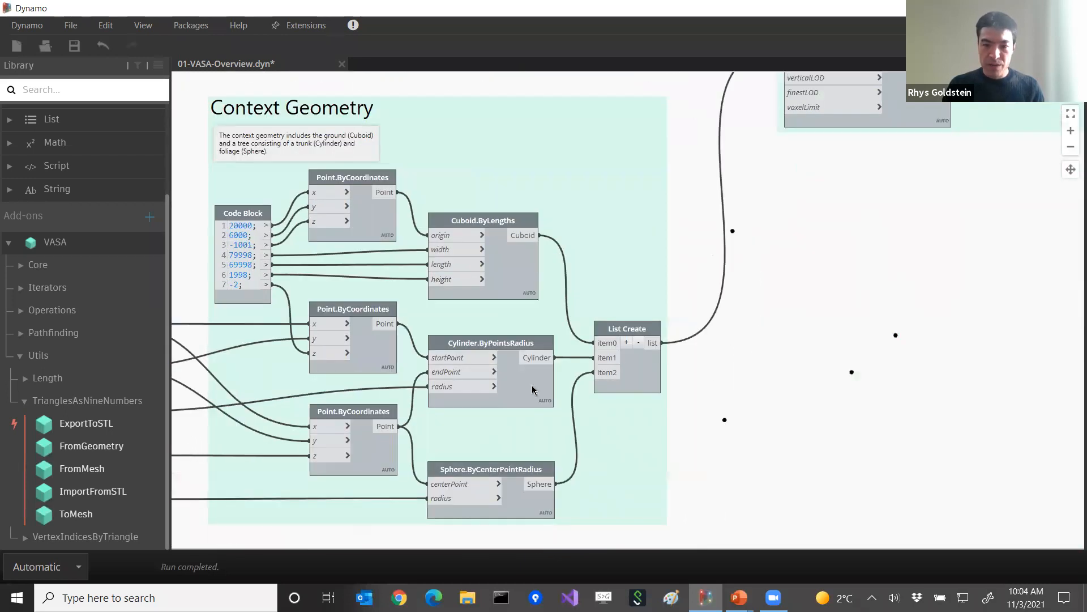
middle_click_drag(646, 390, 582, 387)
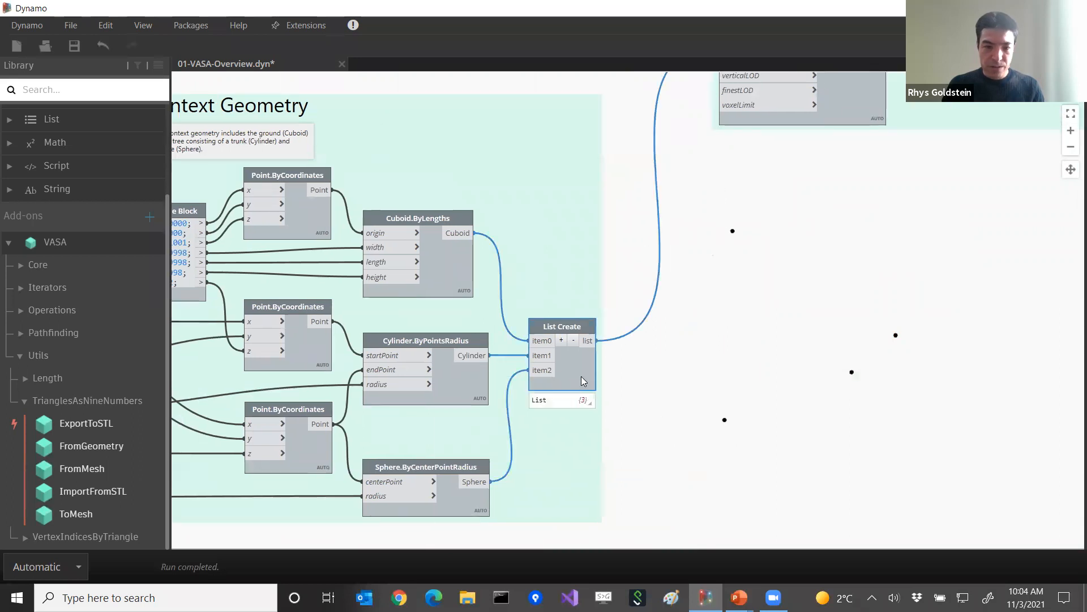
right_click(582, 386)
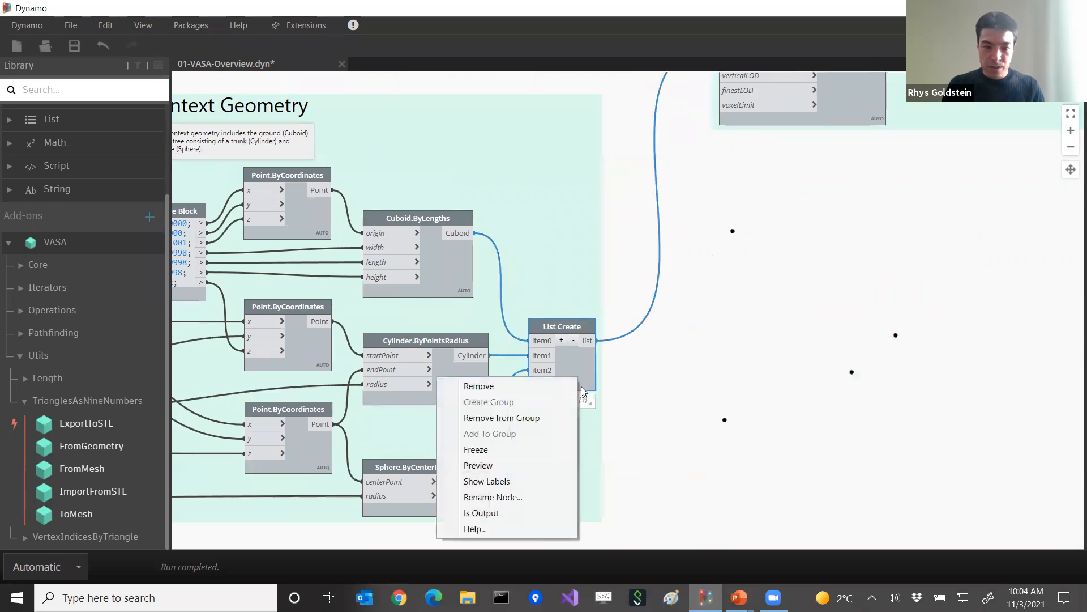
left_click(505, 465)
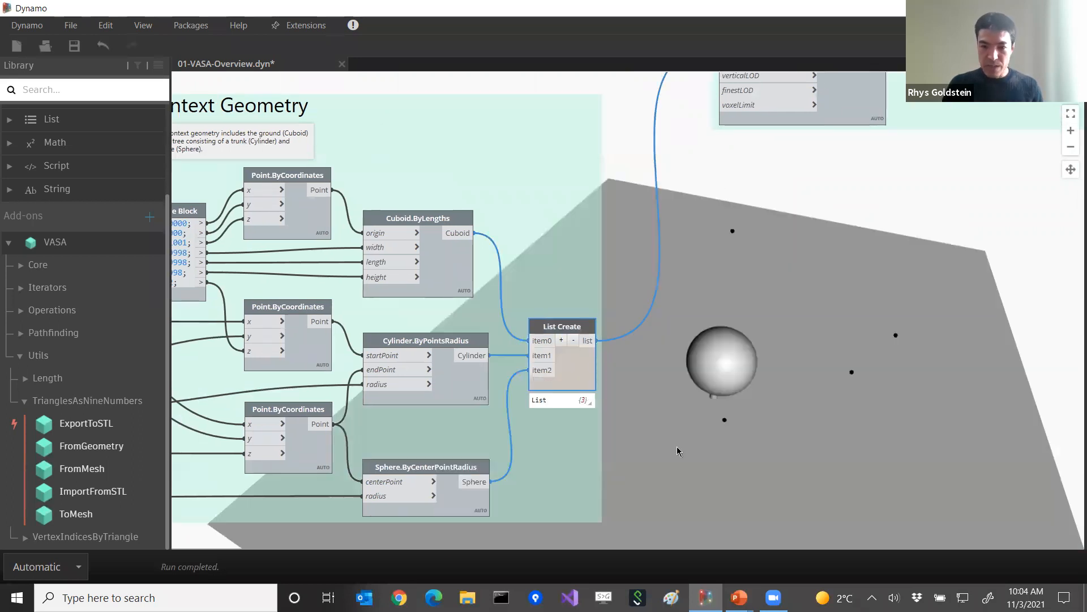
Step: Examine the ground cuboid and the tree's trunk and foliage in 3D from low and higher angles
middle_click_drag(752, 342, 747, 333)
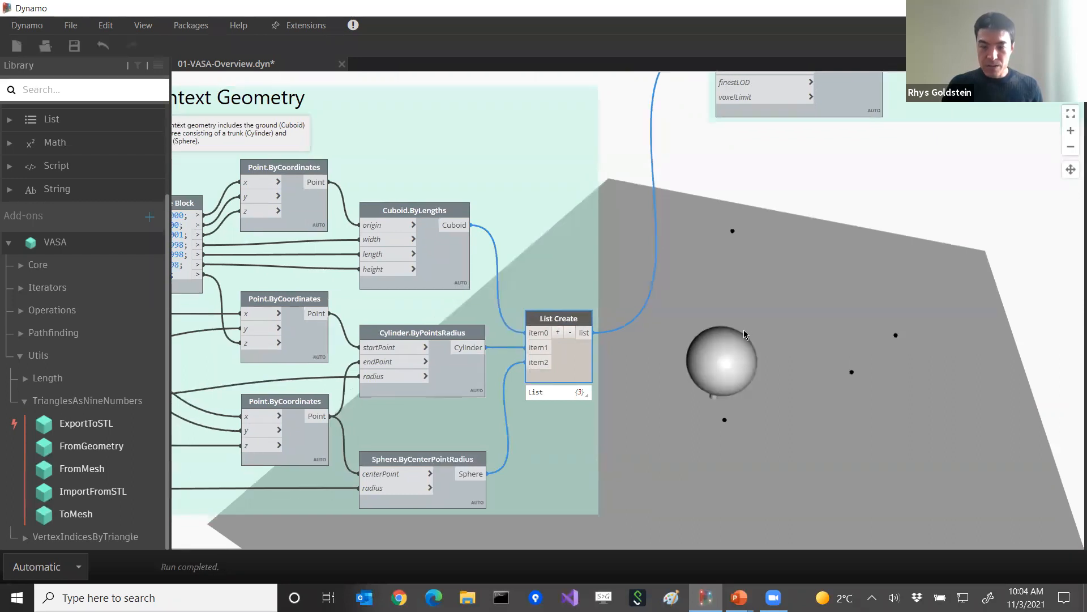
middle_click_drag(812, 425, 763, 396)
key("ctrl+b")
right_click_drag(763, 397, 832, 374)
middle_click_drag(832, 374, 838, 386)
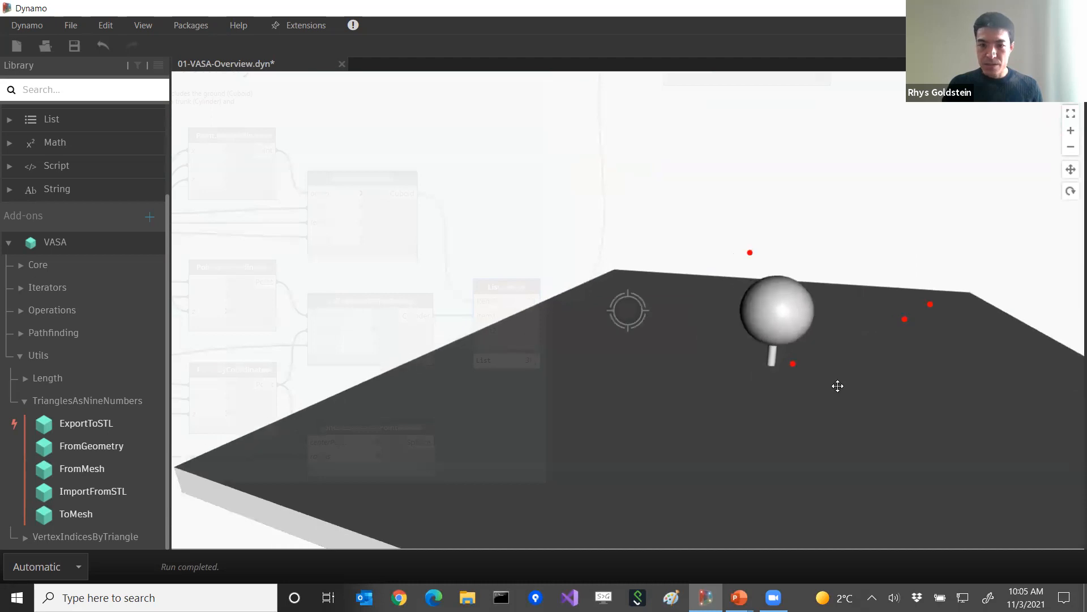
right_click_drag(839, 386, 835, 402)
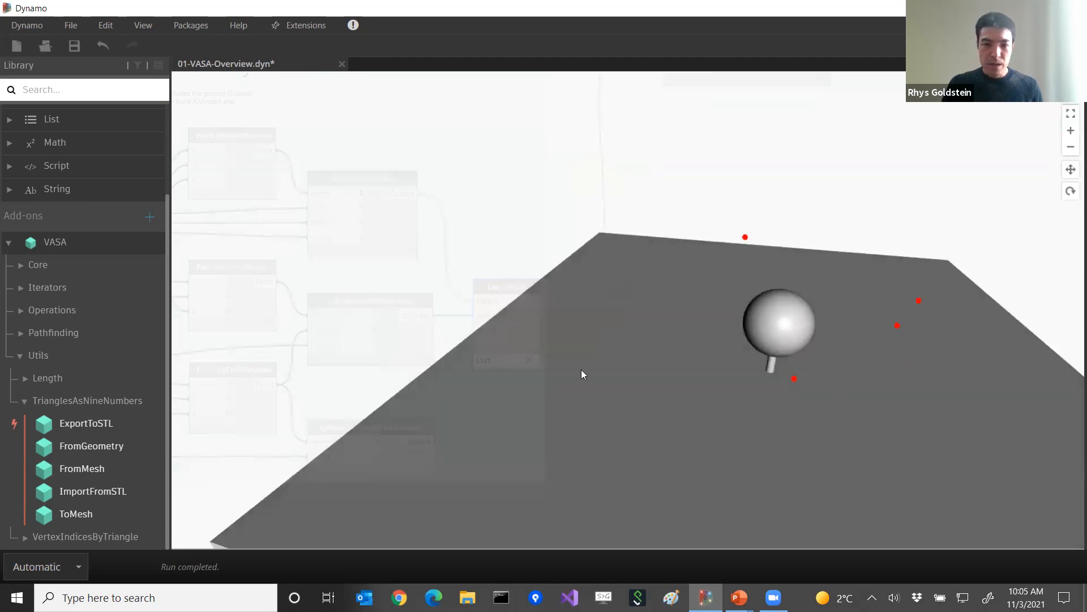
key("ctrl+b")
Step: Check the List Create node's listed geometry, then hide the node's preview
mouse_move(528, 362)
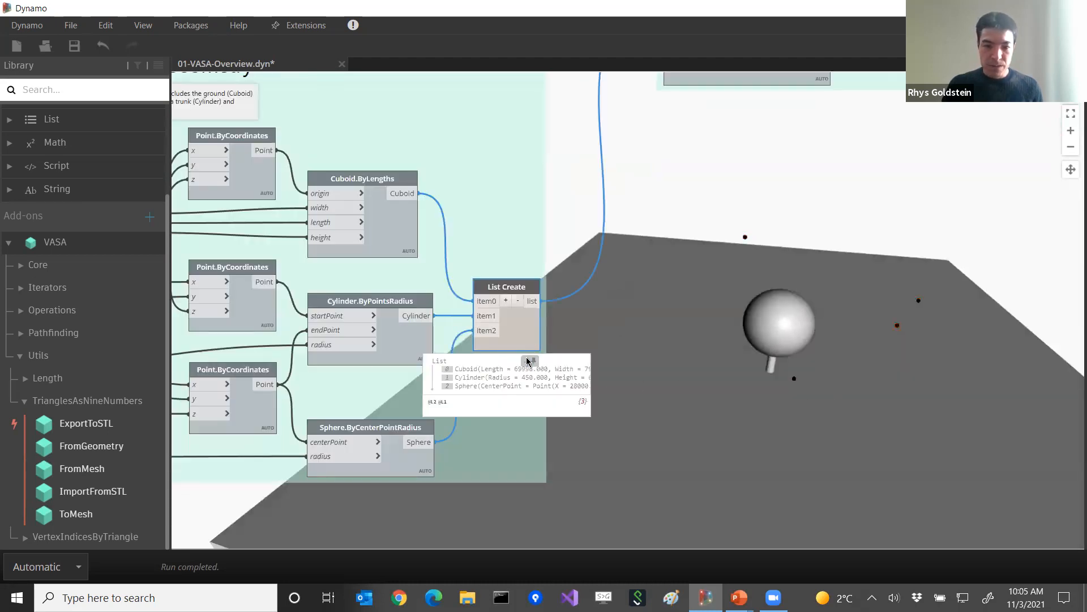
scroll(531, 403, "up", 4)
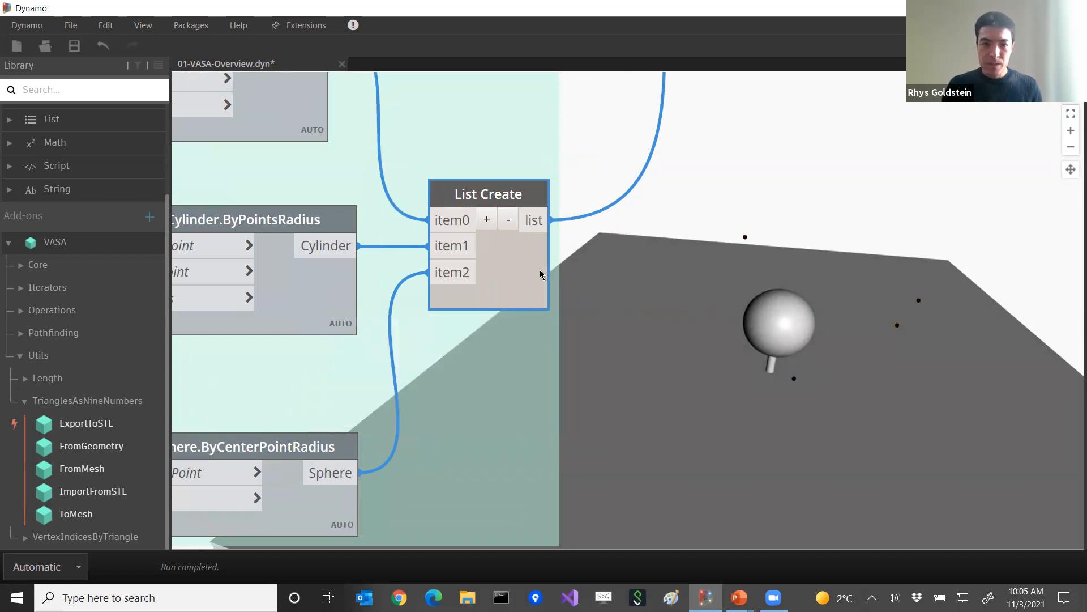
right_click(509, 258)
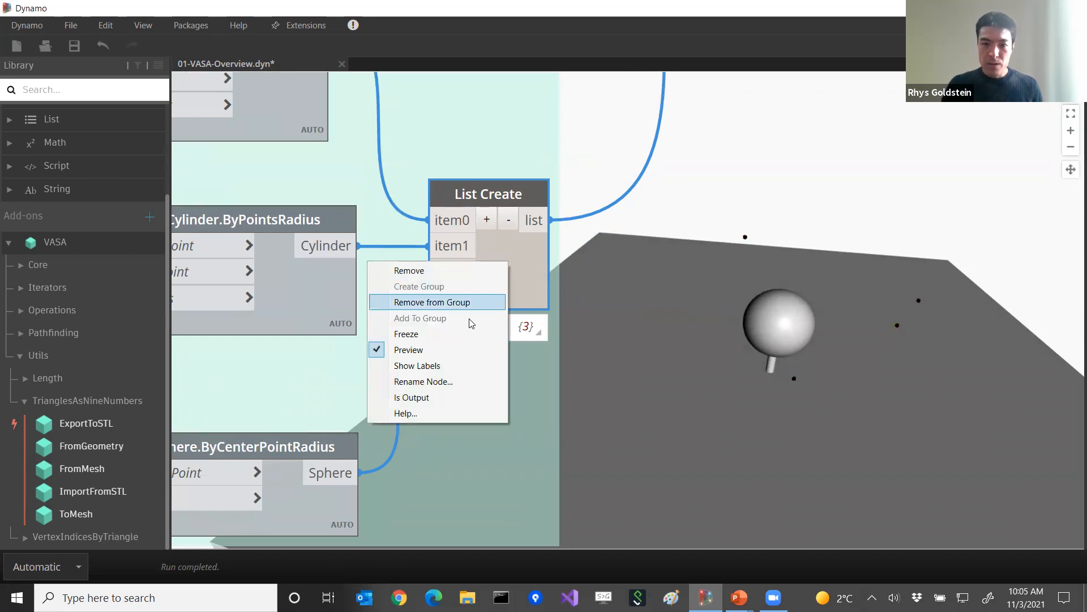
left_click(437, 351)
Step: Examine the VoxelModel.ByTriangles and VoxelModel.ByGeometry nodes in the Voxel Models group and the wires feeding their inputs
scroll(609, 224, "down", 3)
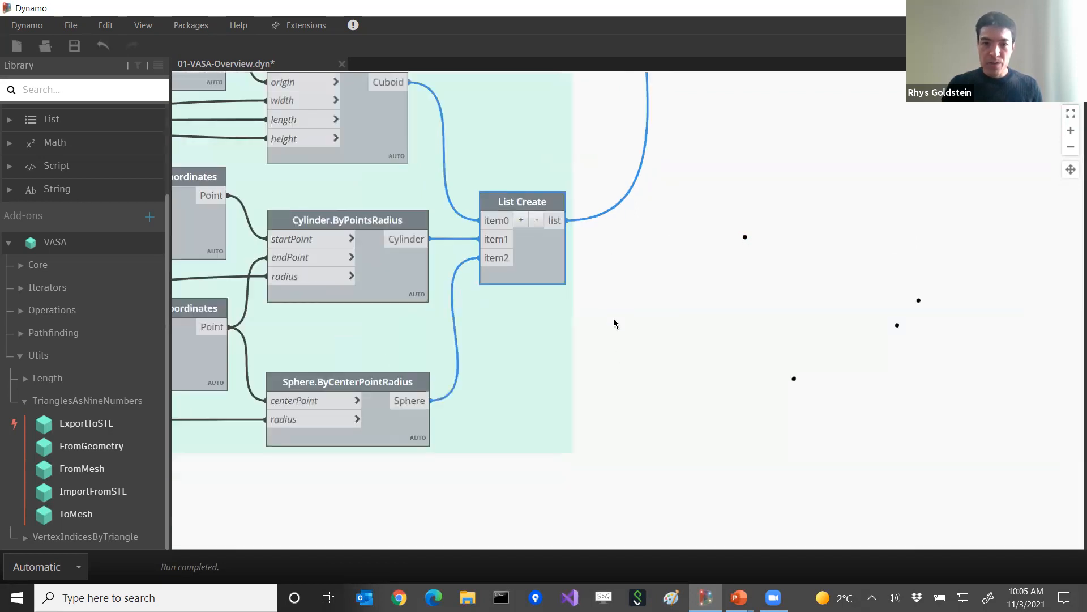
scroll(607, 234, "down", 2)
scroll(708, 153, "down", 4)
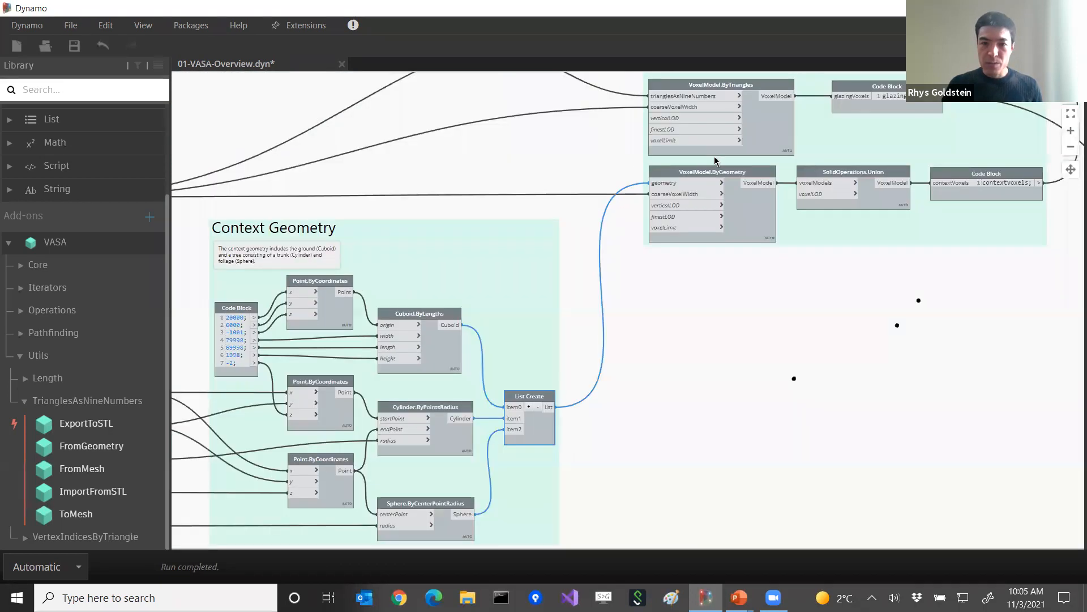
scroll(694, 216, "down", 2)
scroll(708, 214, "up", 5)
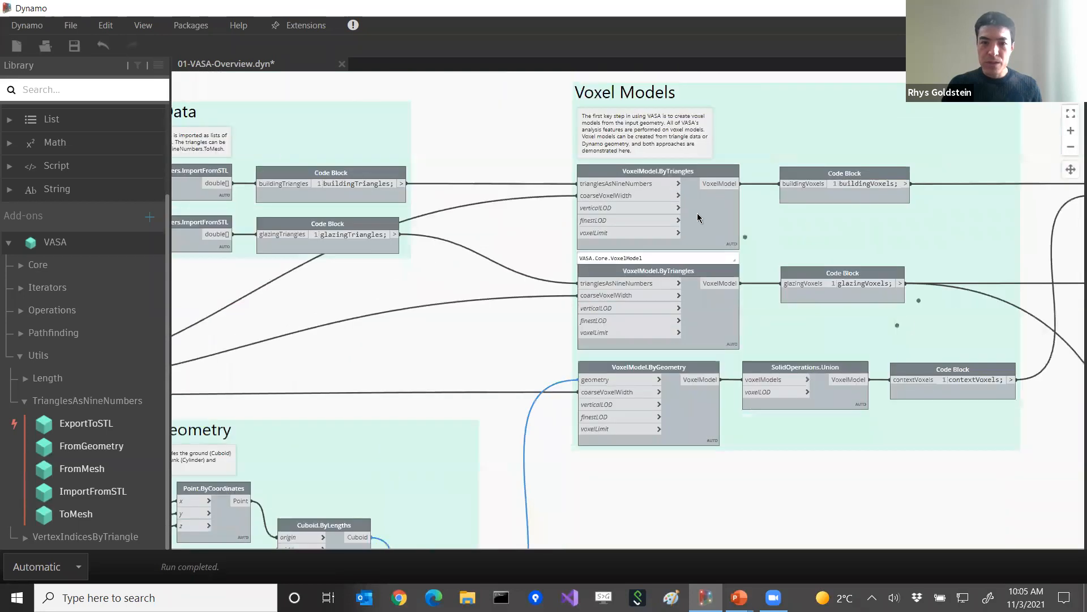
middle_click_drag(696, 217, 666, 218)
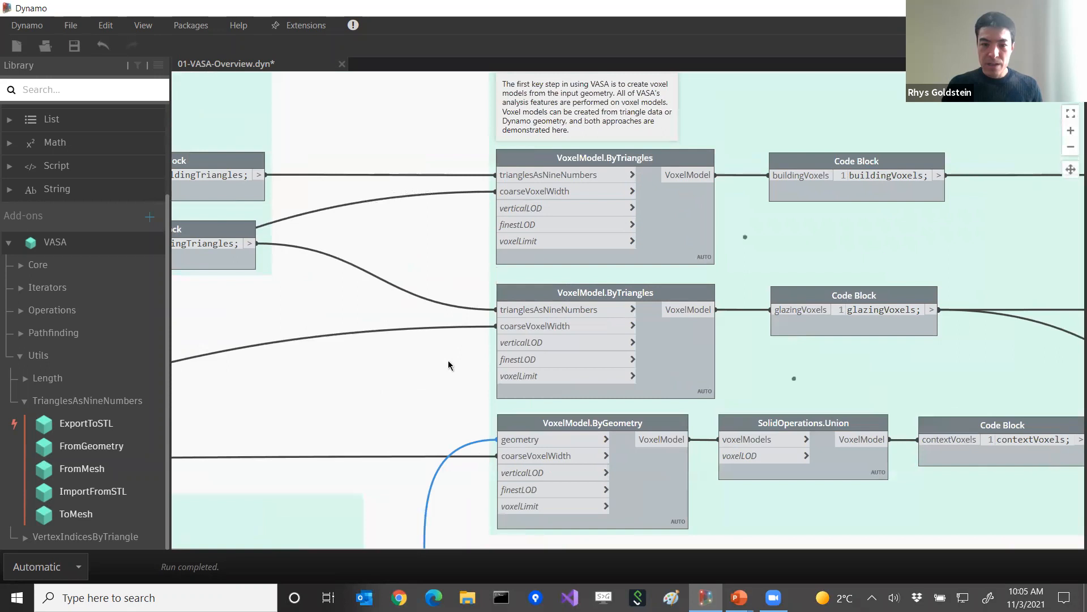
middle_click_drag(449, 365, 454, 287)
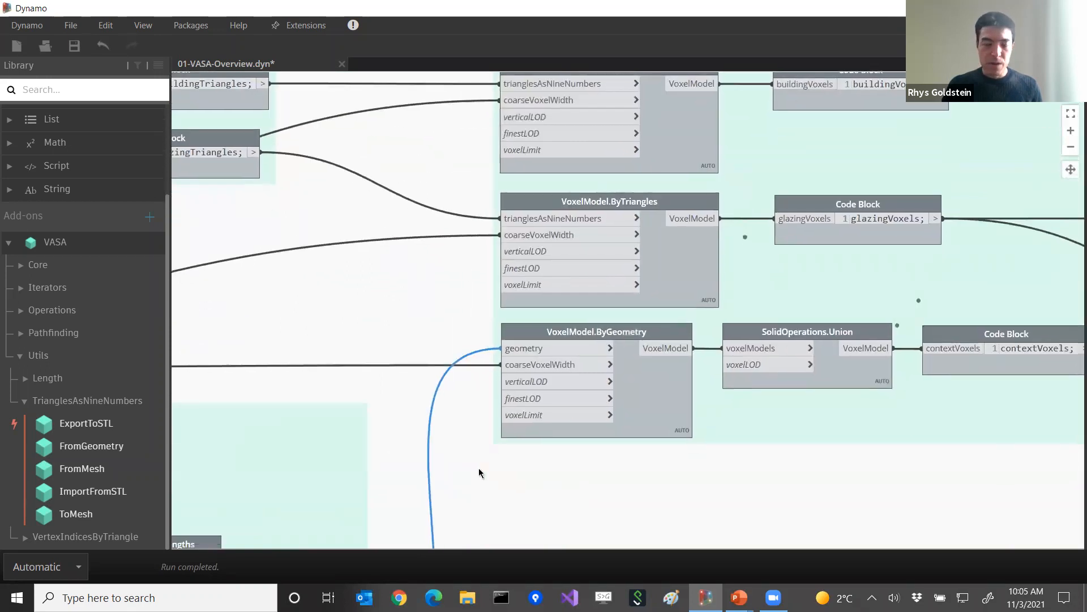
middle_click_drag(473, 475, 471, 471)
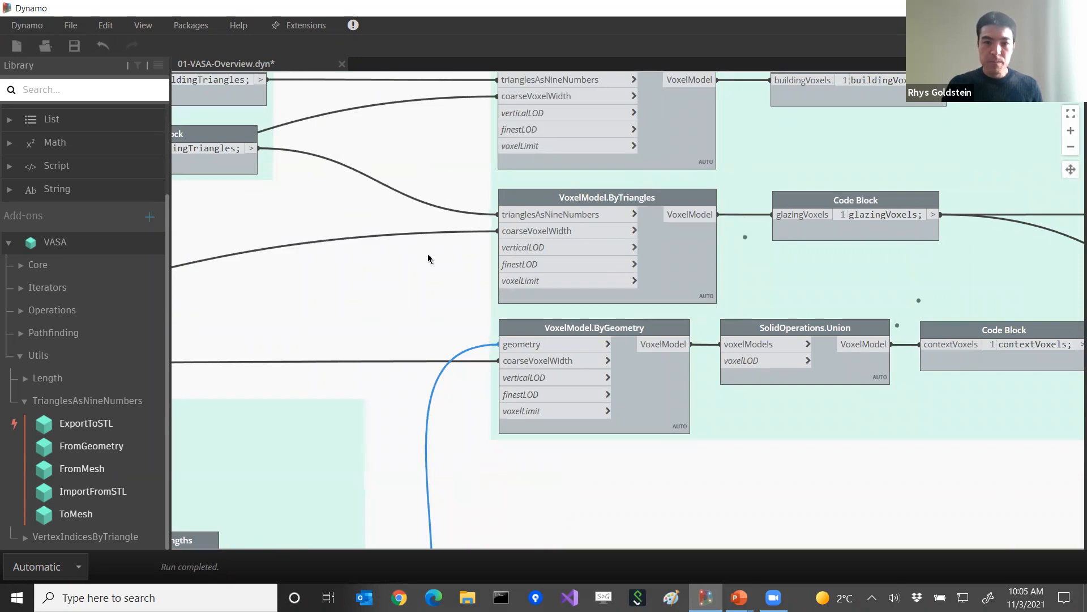
scroll(425, 236, "down", 2)
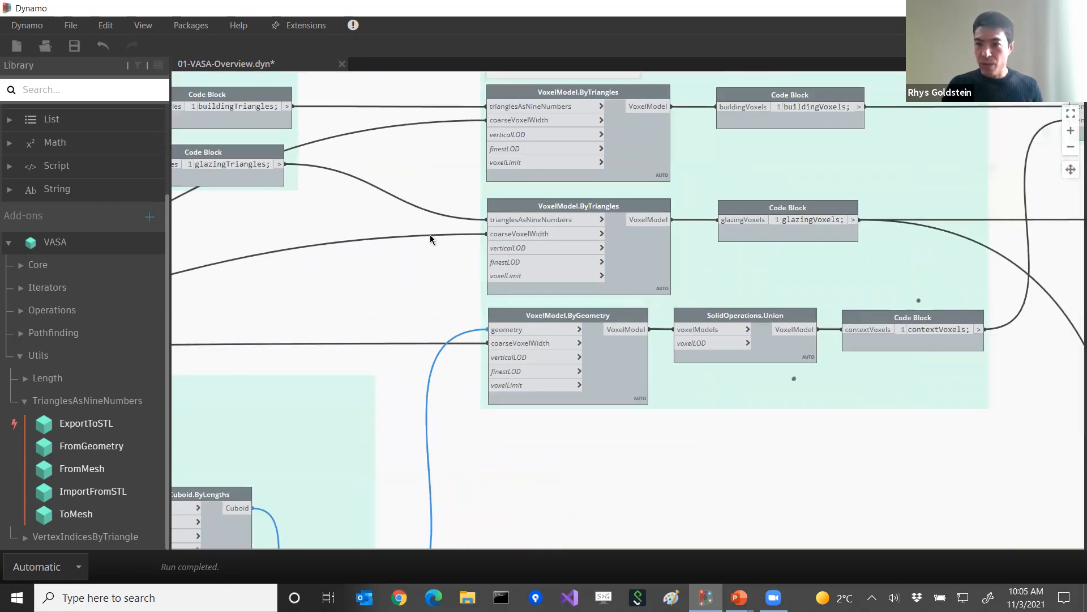
middle_click_drag(339, 224, 396, 256)
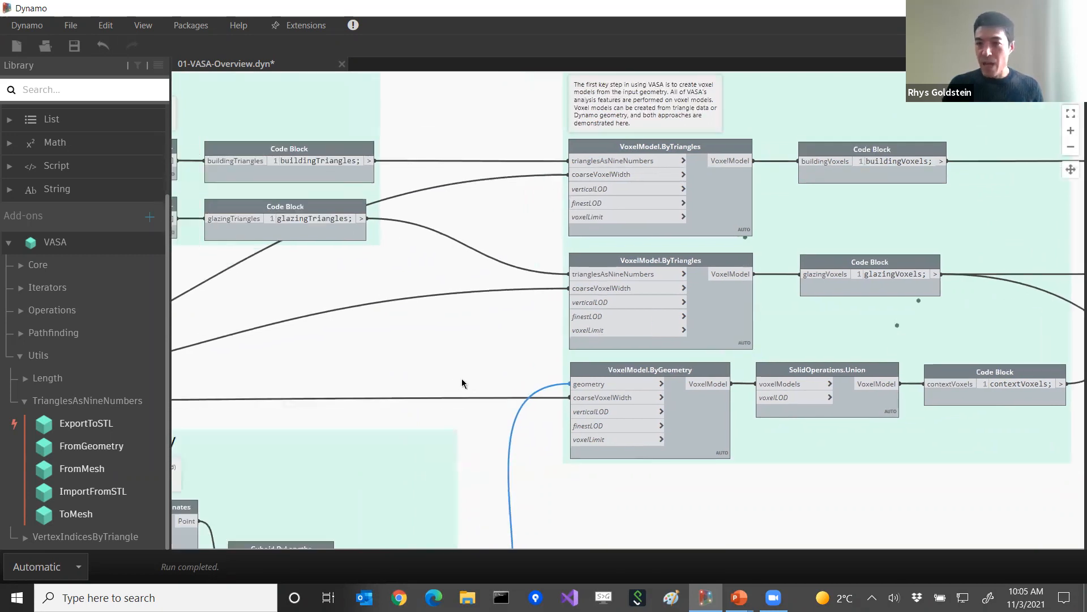
Step: Read the Coarse Voxel Width note and its code block, and return to the Voxel Models group
middle_click_drag(434, 374, 802, 299)
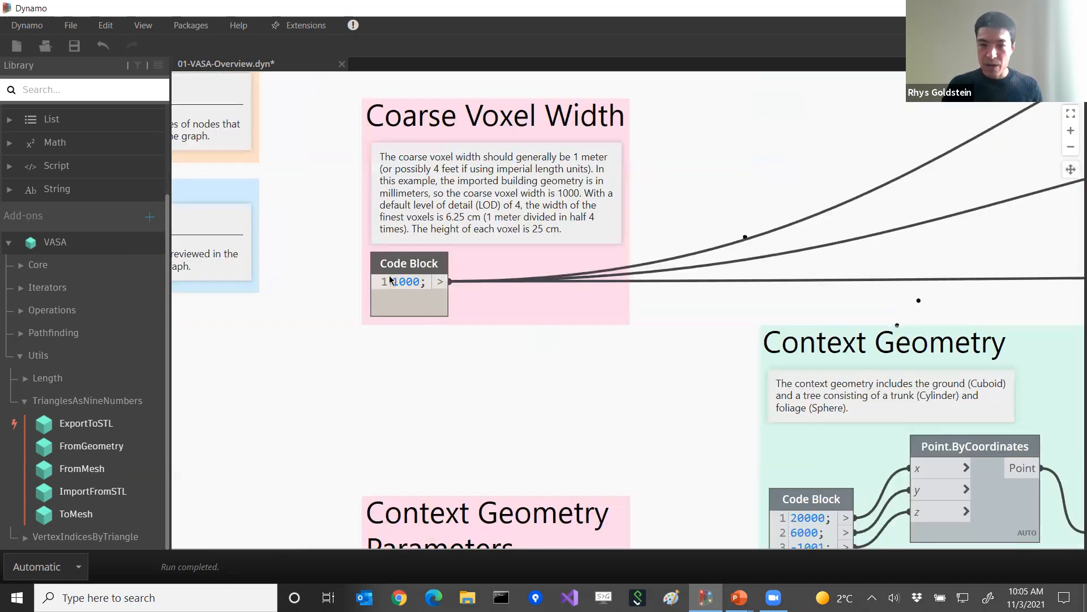
mouse_move(424, 289)
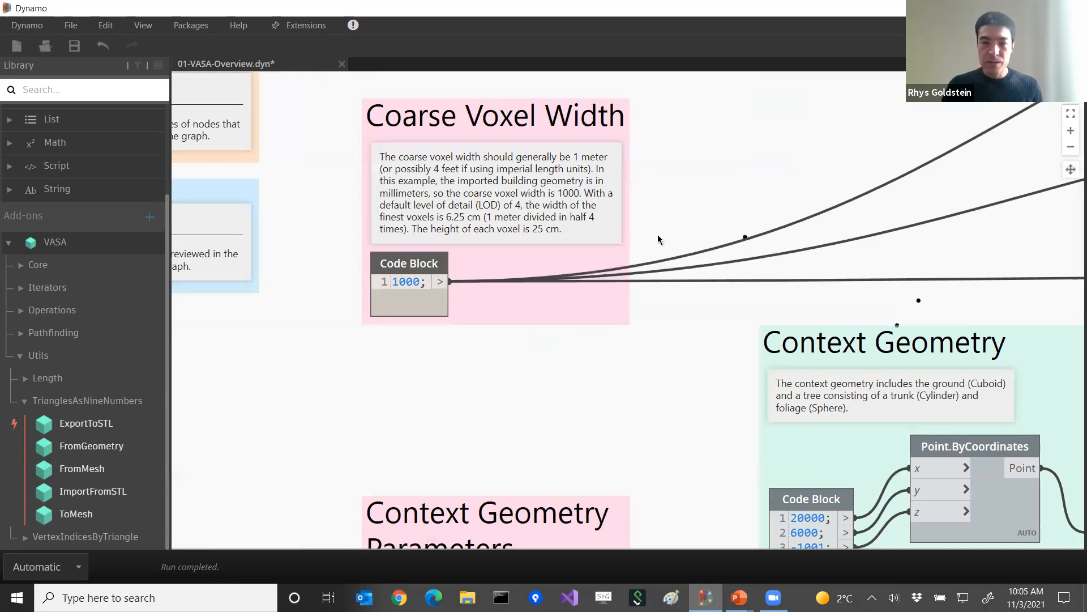
scroll(580, 290, "down", 2)
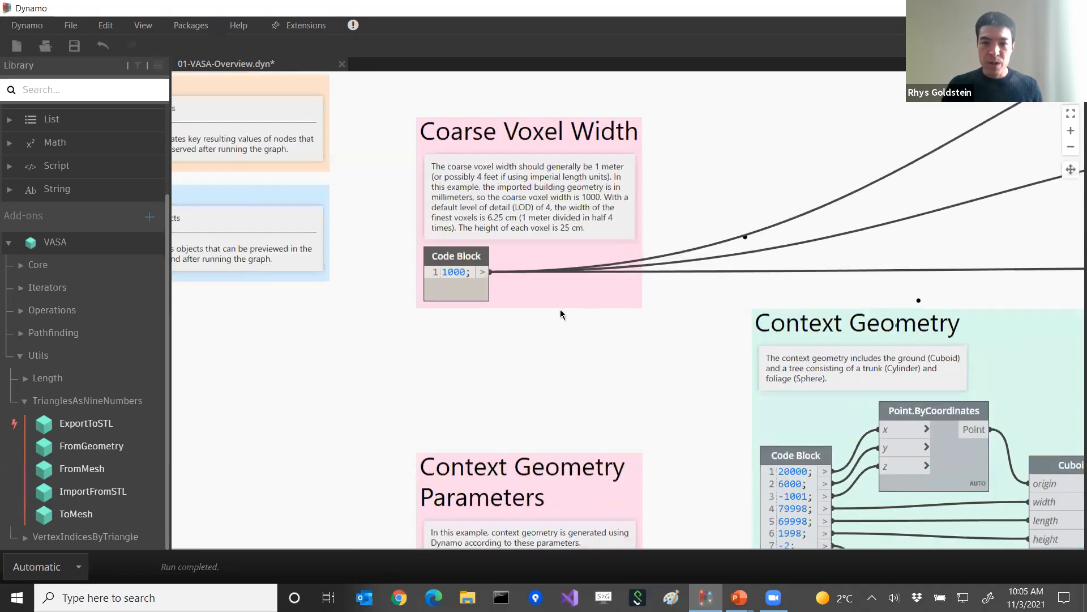
scroll(445, 302, "down", 3)
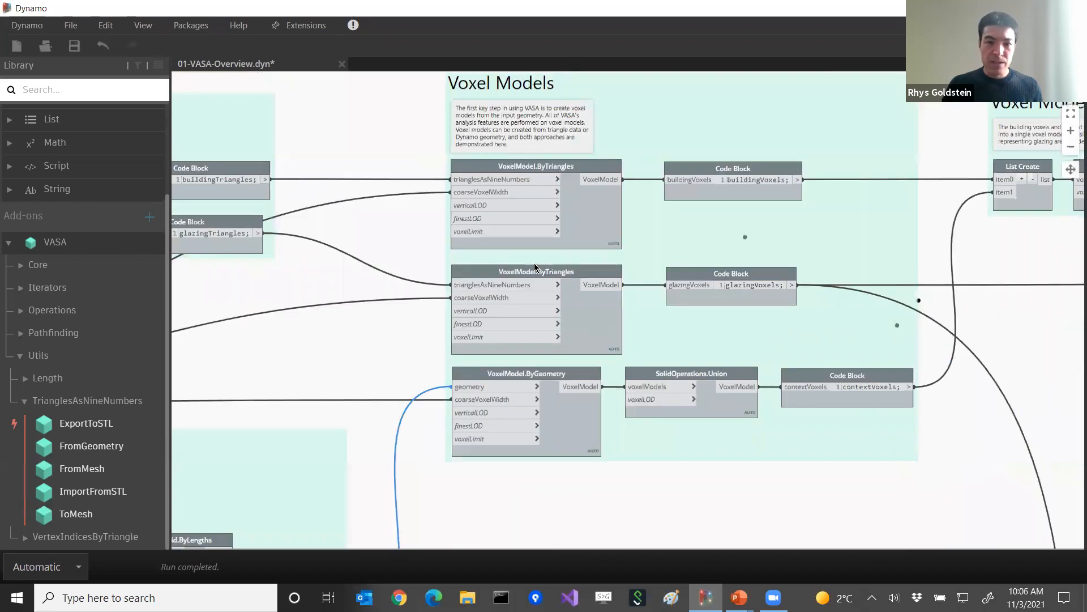
Step: Add a VoxelModel.DisplayVoxels node above the Voxel Models group and connect the building's VoxelModel.ByTriangles output to its voxelModel input
middle_click_drag(534, 262, 359, 247)
middle_click_drag(67, 441, 36, 397)
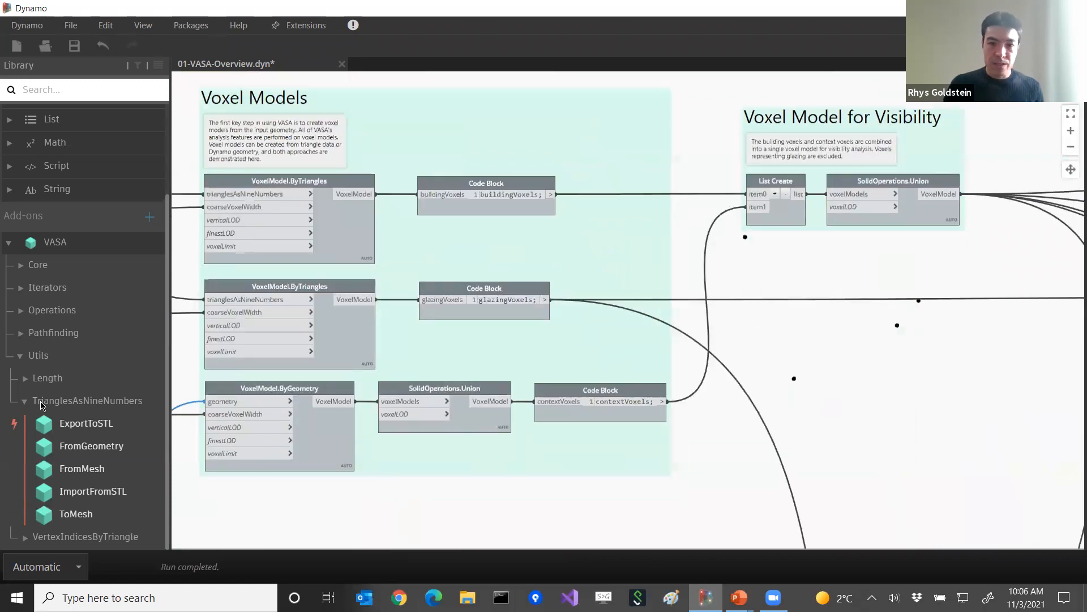
right_click(744, 328)
type("displa")
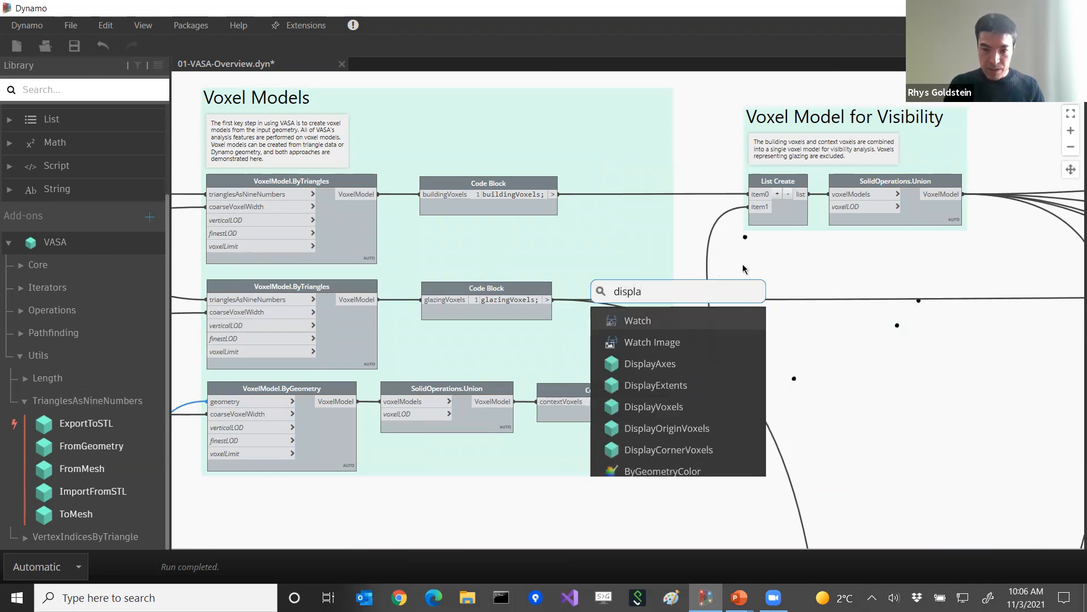
left_click(671, 405)
left_click_drag(678, 313, 593, 155)
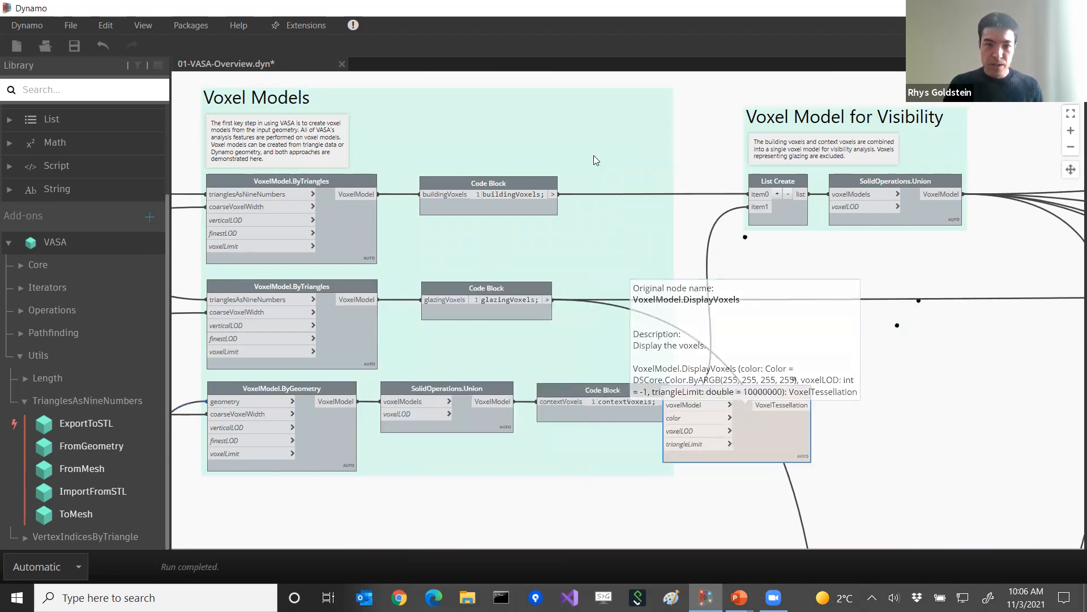
middle_click_drag(594, 156, 628, 194)
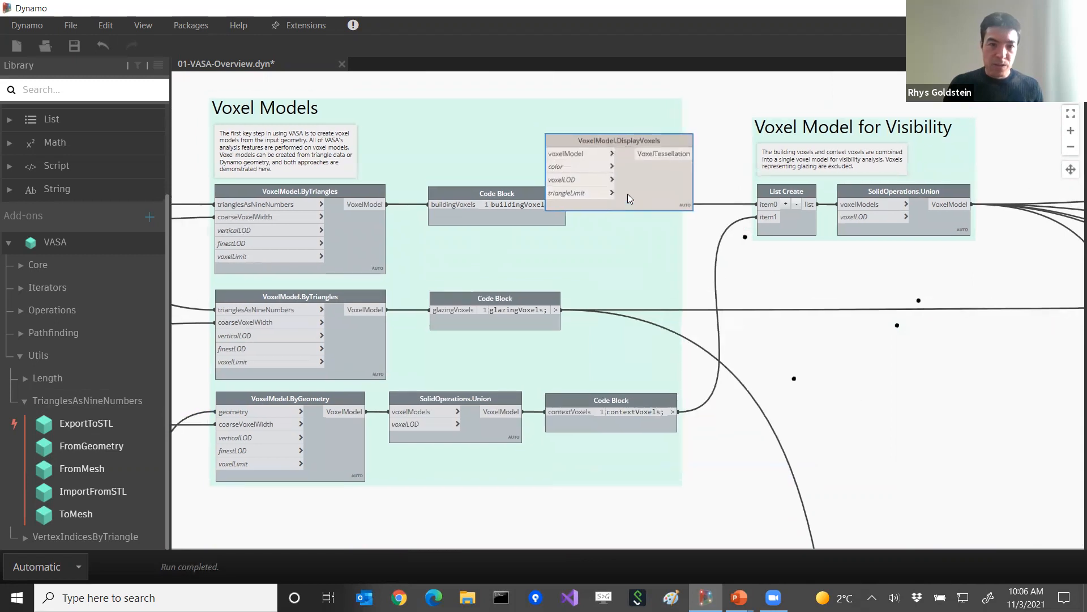
left_click_drag(628, 194, 570, 141)
left_click(386, 255)
left_click(537, 154)
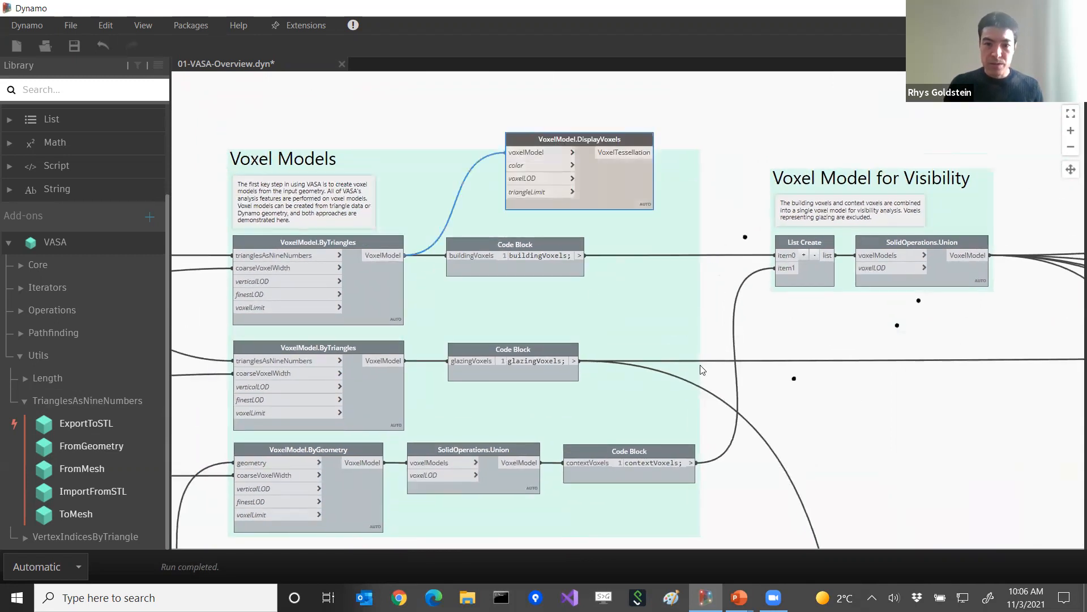
Step: Switch the DisplayVoxels node's voxelModel input to the glazing VoxelModel.ByTriangles output
middle_click_drag(708, 372, 657, 510)
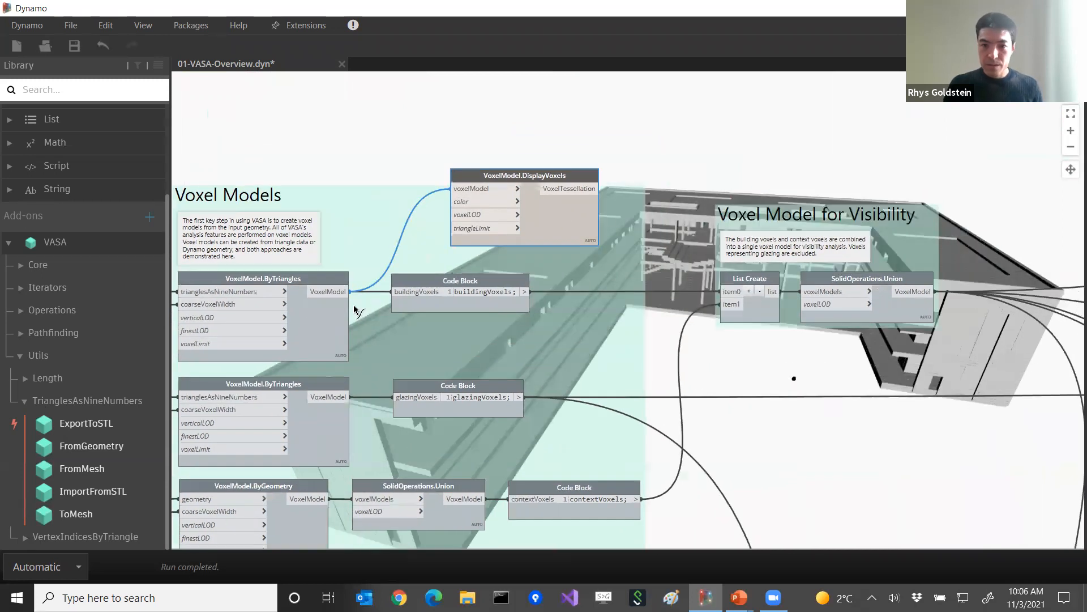
middle_click_drag(780, 367, 742, 396)
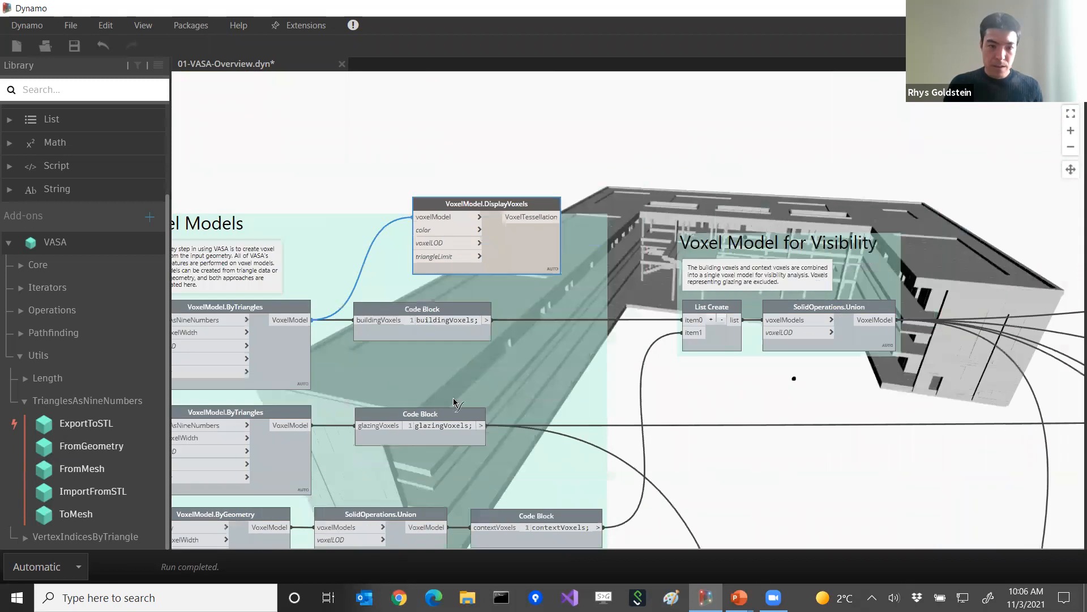
middle_click_drag(301, 472, 300, 441)
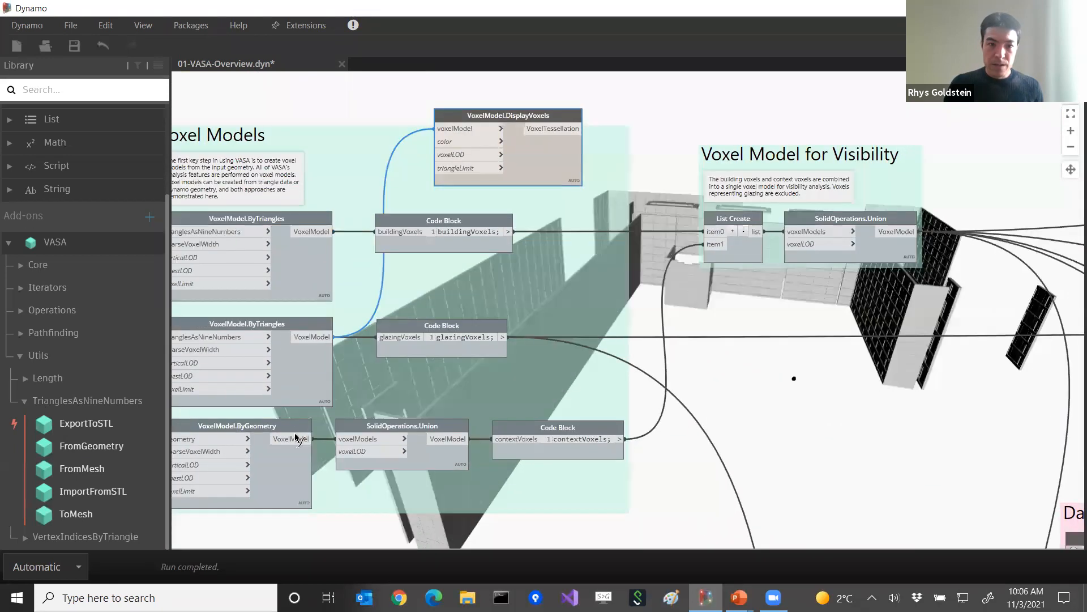
Step: Connect the VoxelModel.ByGeometry output to DisplayVoxels and inspect the voxelized ground and tree in 3D
left_click_drag(312, 438, 473, 142)
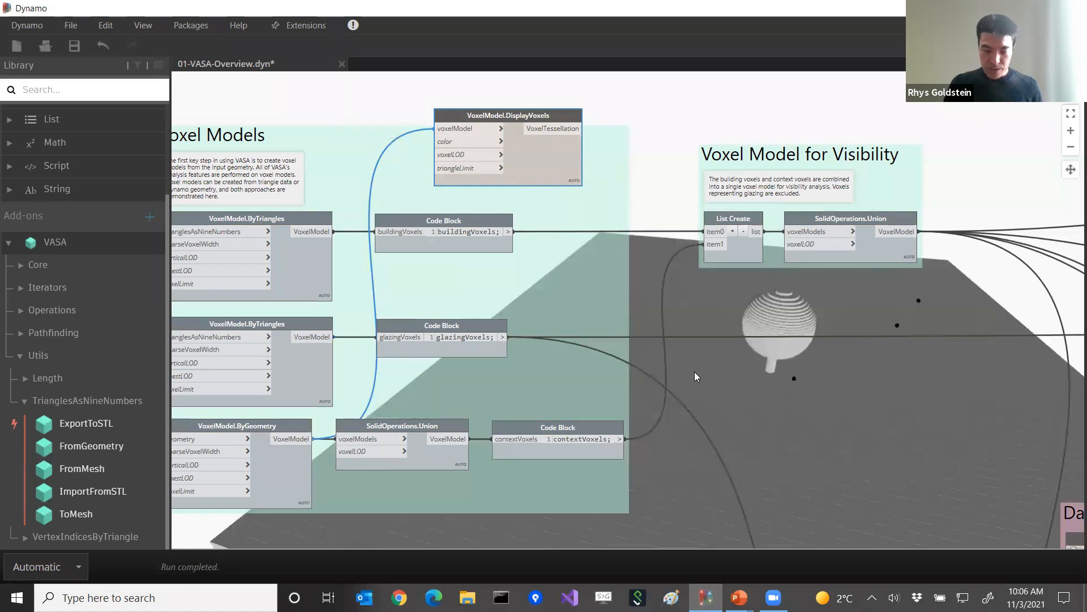
key("ctrl+b")
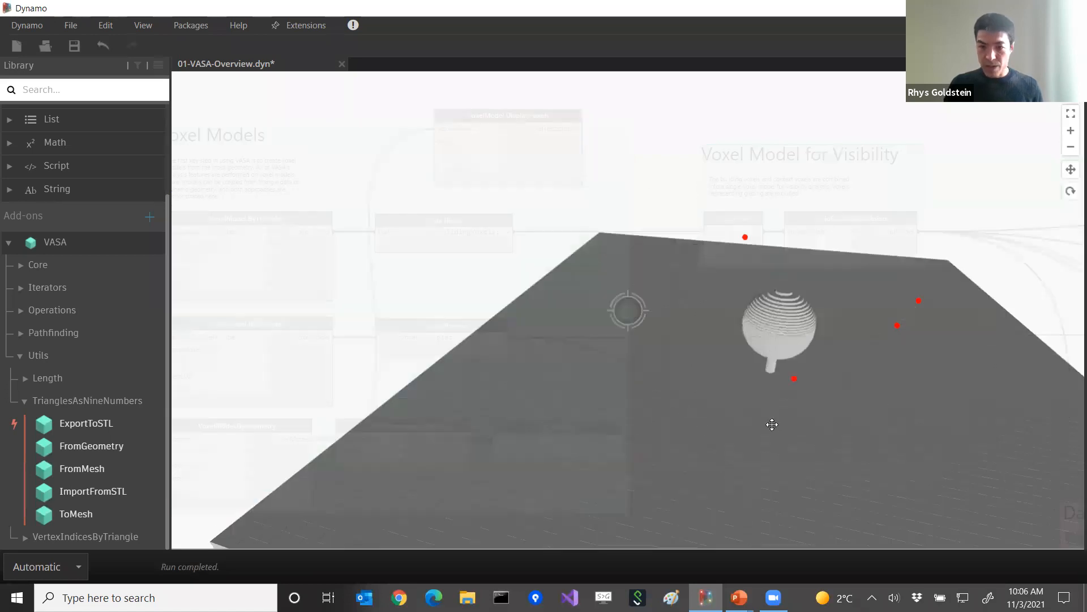
right_click_drag(772, 424, 498, 251)
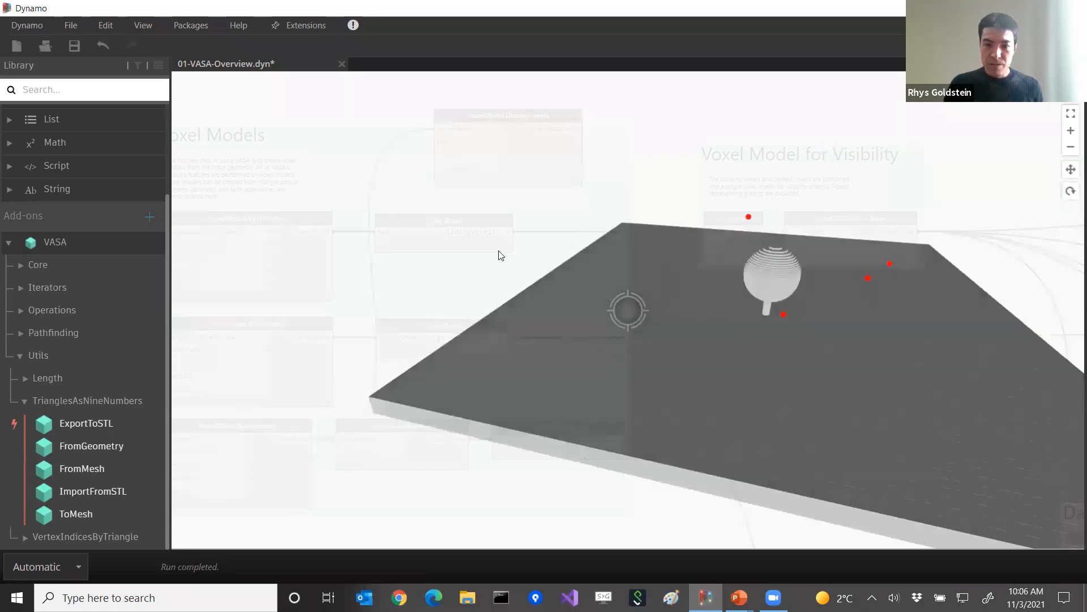
key("ctrl+b")
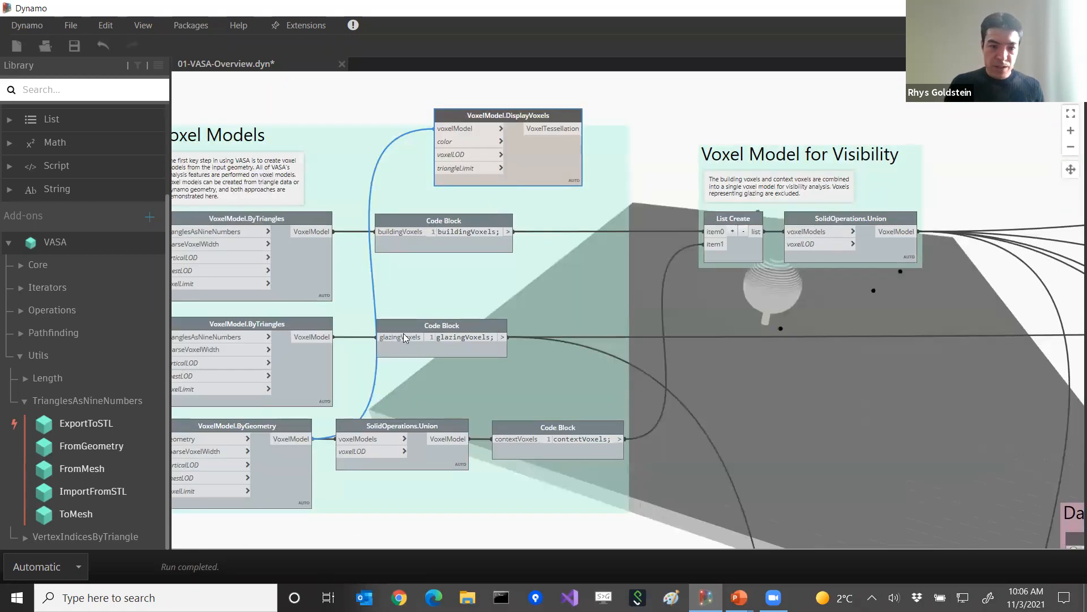
Step: Pin open the output previews of the VoxelModel.ByGeometry node and the SolidOperations.Union node beside it, reading the Union node's description
middle_click_drag(328, 518, 431, 355)
left_click(396, 329)
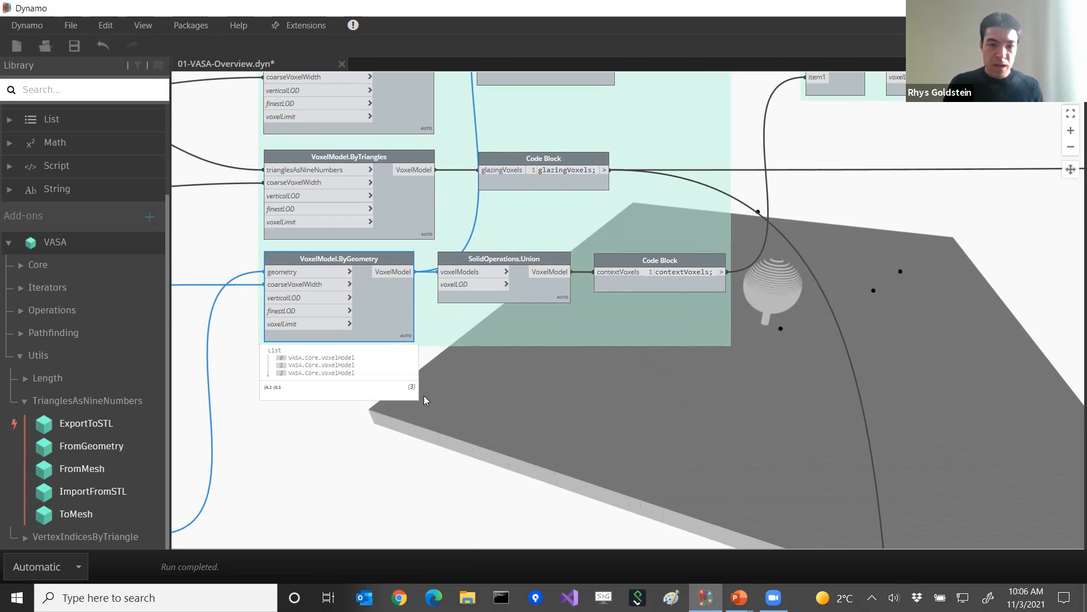
mouse_move(539, 301)
middle_click_drag(541, 285, 538, 315)
scroll(541, 306, "up", 3)
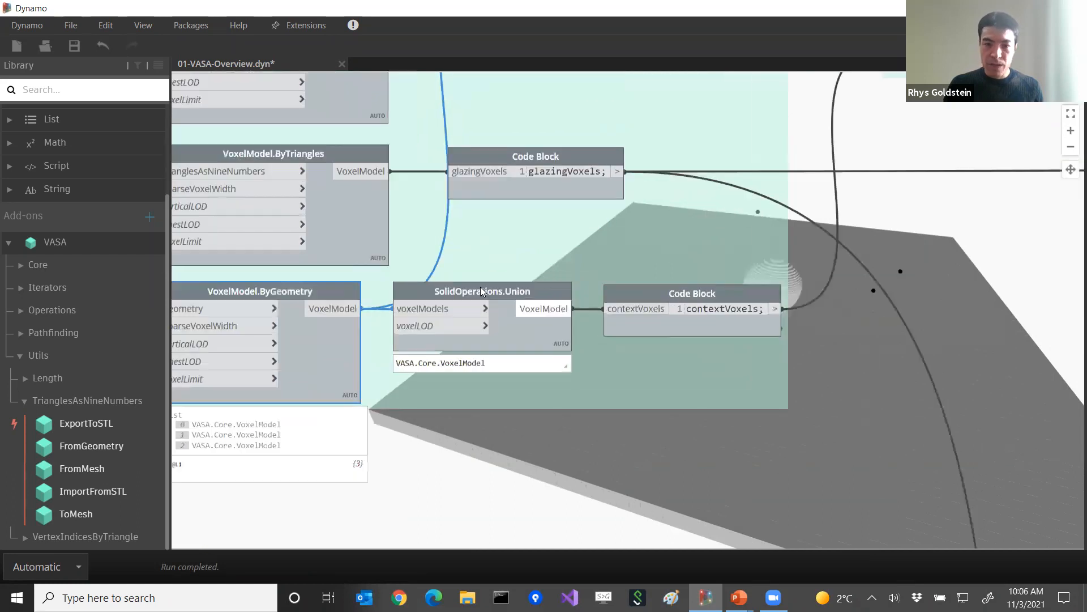
scroll(482, 292, "up", 1)
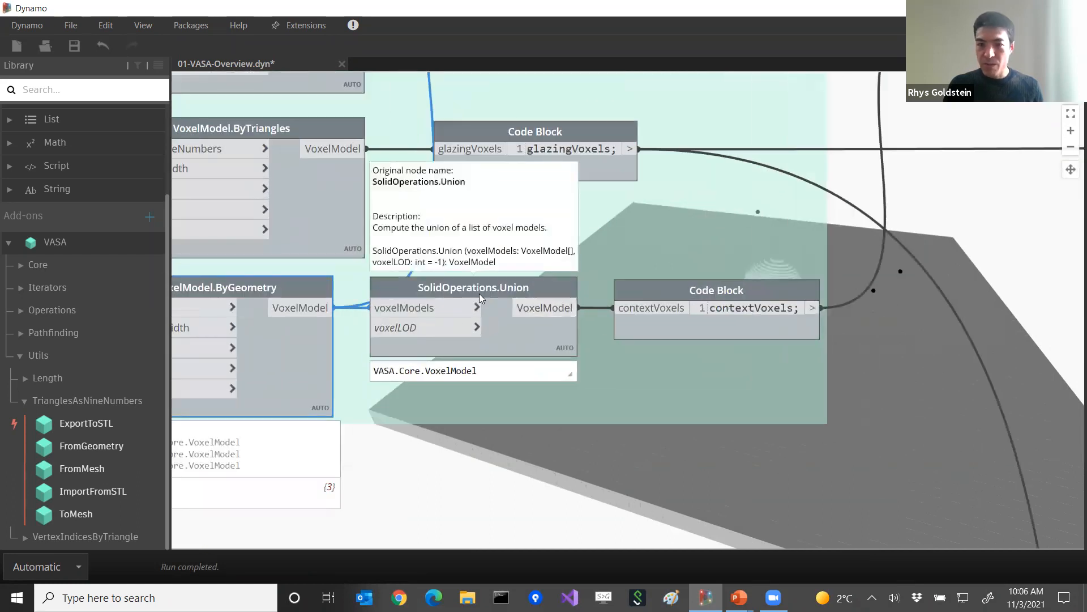
left_click(569, 347)
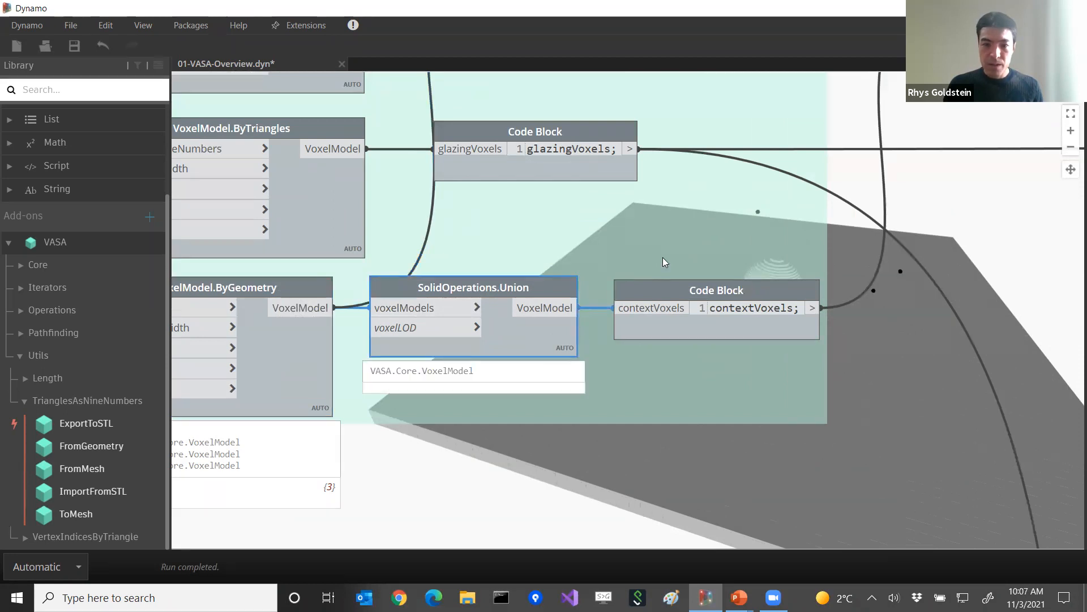
Step: Move the DisplayVoxels node above the Voxel Model for Visibility group
scroll(650, 276, "down", 1)
scroll(642, 278, "down", 1)
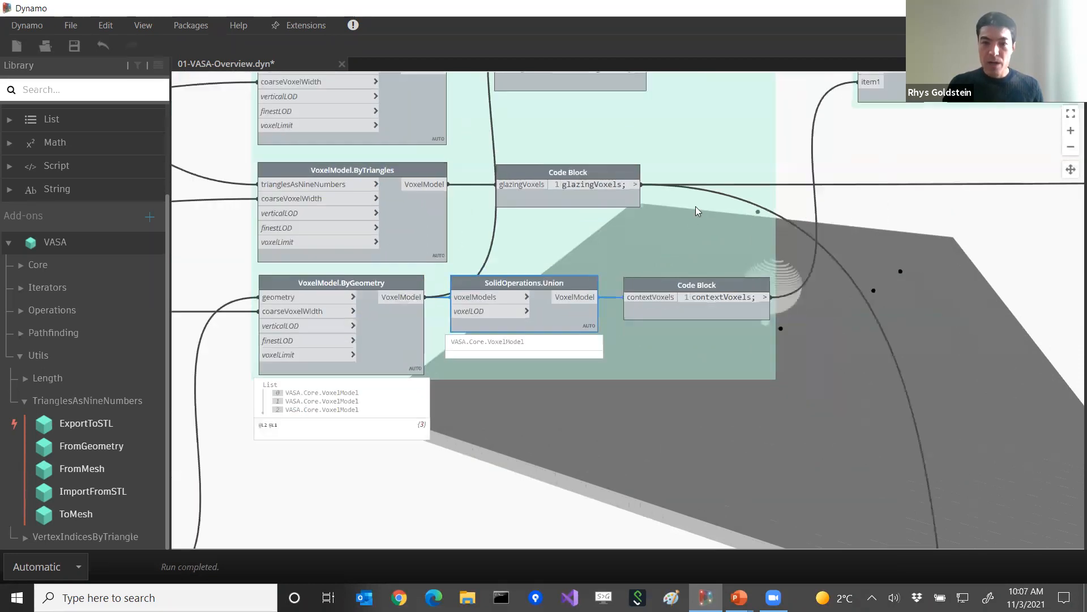
scroll(696, 213, "down", 1)
middle_click_drag(695, 213, 411, 405)
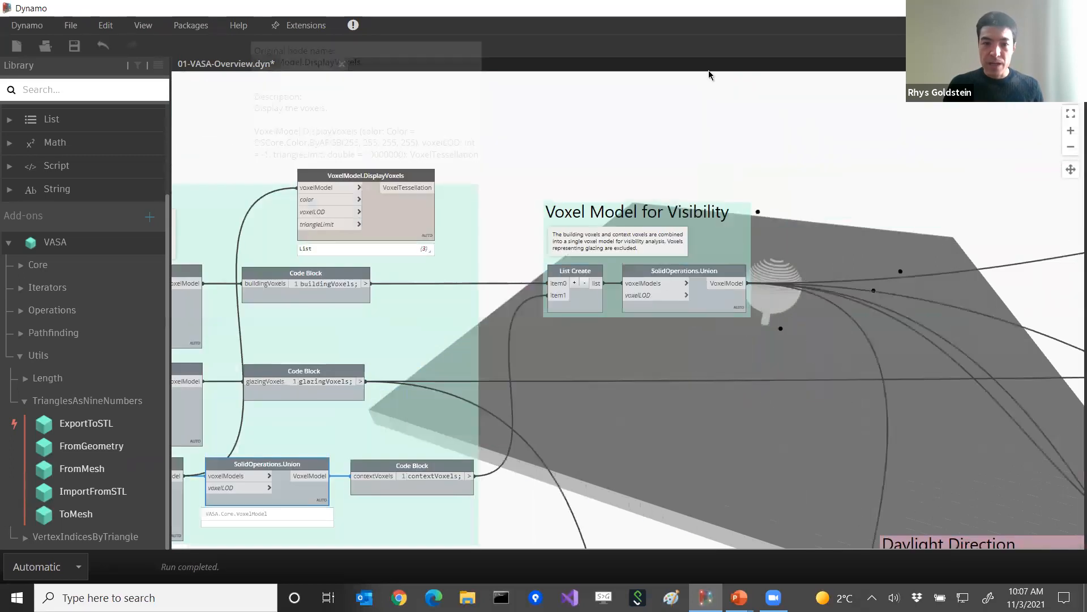
left_click(389, 176)
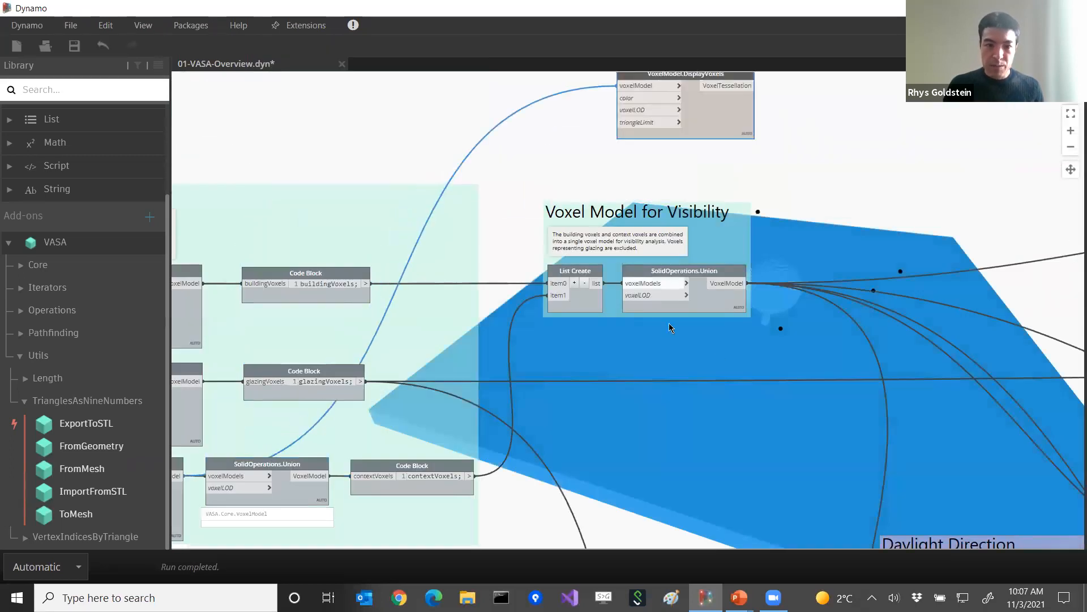
Step: Connect the SolidOperations.Union output in the Voxel Model for Visibility group to the DisplayVoxels node's voxelModel input
scroll(670, 328, "up", 2)
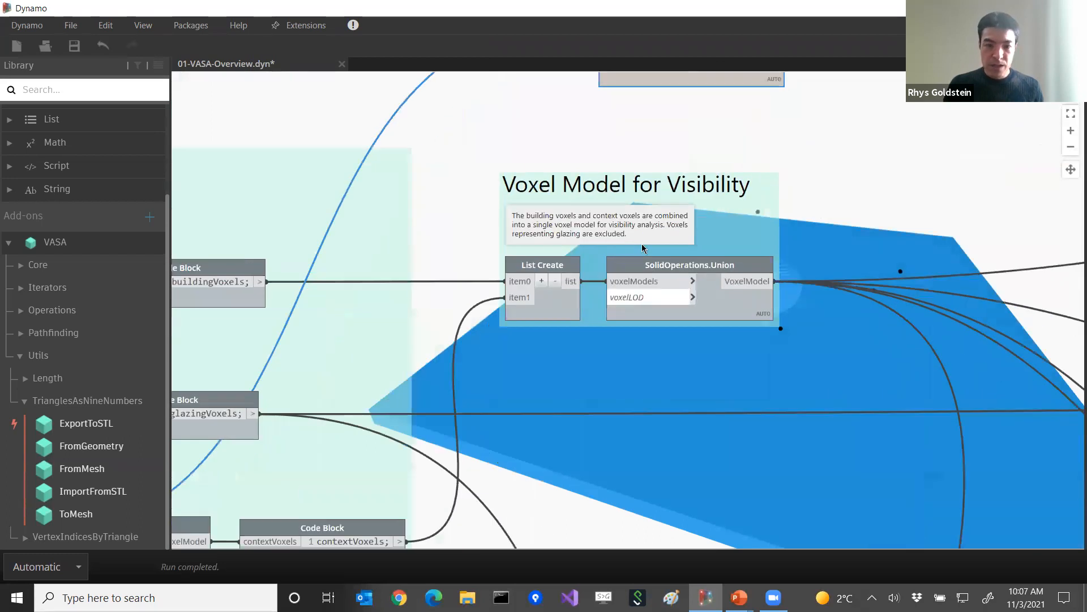
scroll(644, 248, "down", 2)
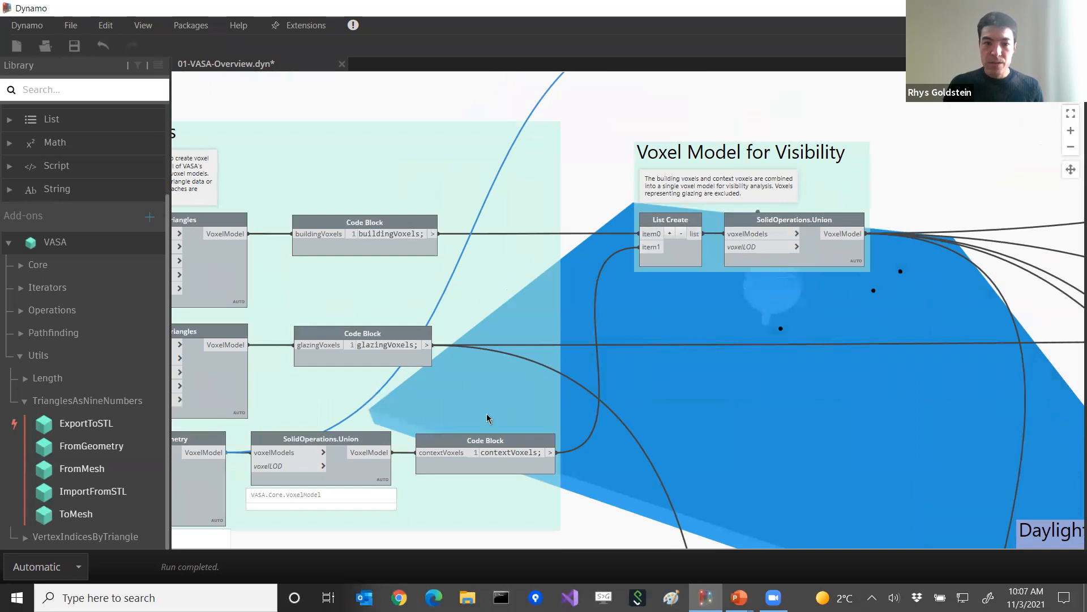
middle_click_drag(484, 367, 453, 398)
middle_click_drag(794, 278, 586, 346)
left_click(628, 333)
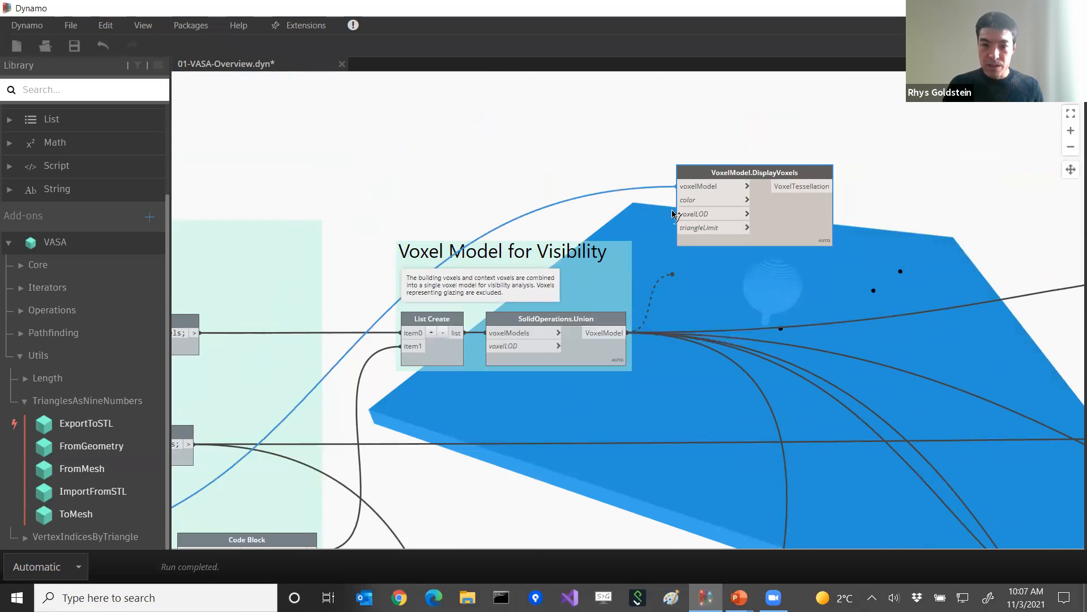
left_click(692, 186)
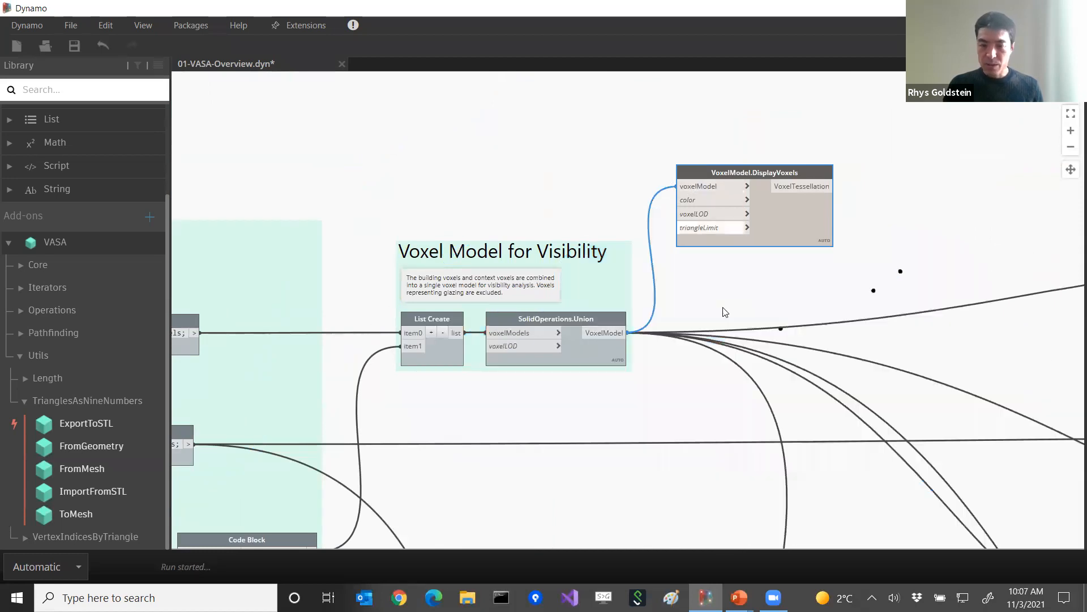
Step: Examine the combined building and context voxels in 3D, from the courtyard facade and tree up close to the whole model
middle_click_drag(710, 434, 625, 484)
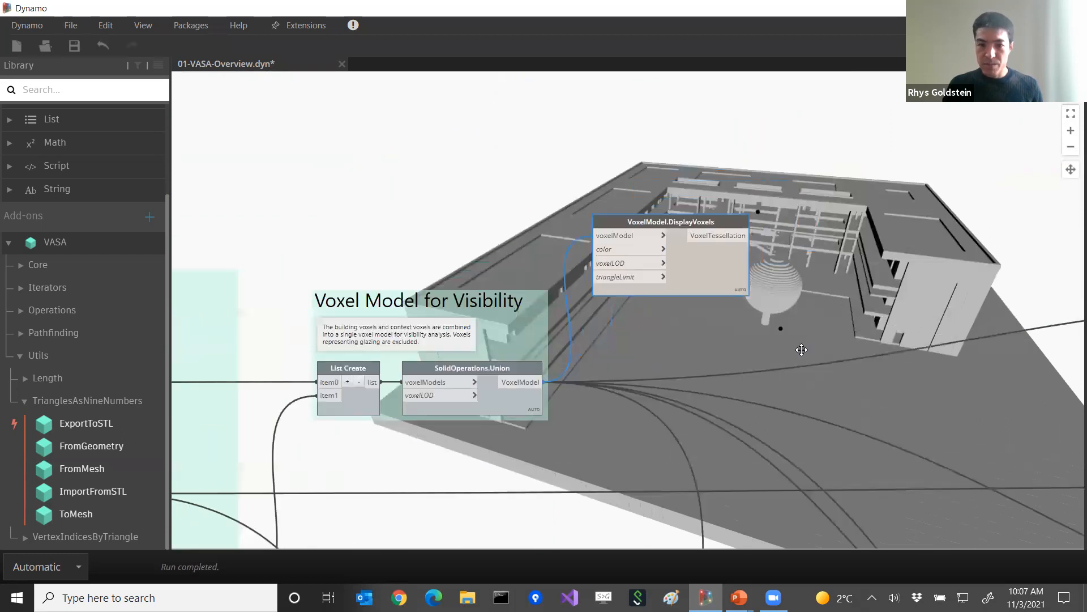
key("ctrl+b")
mouse_move(790, 372)
right_mouse_down()
mouse_move(800, 351)
mouse_move(783, 301)
right_mouse_up()
scroll(782, 301, "up", 1)
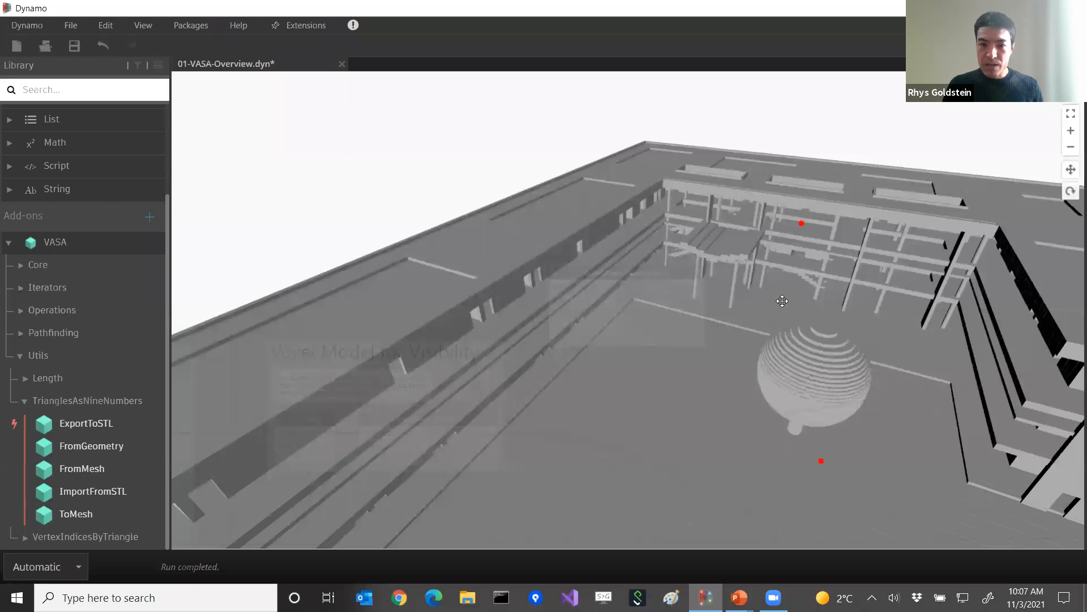
middle_click_drag(782, 301, 727, 367)
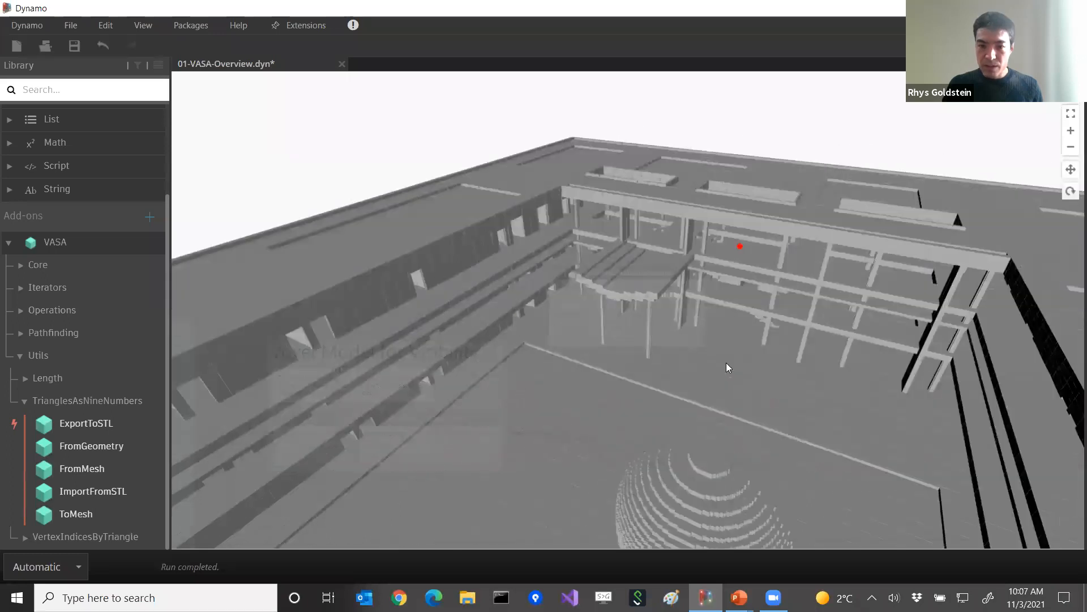
right_click_drag(727, 363, 718, 402)
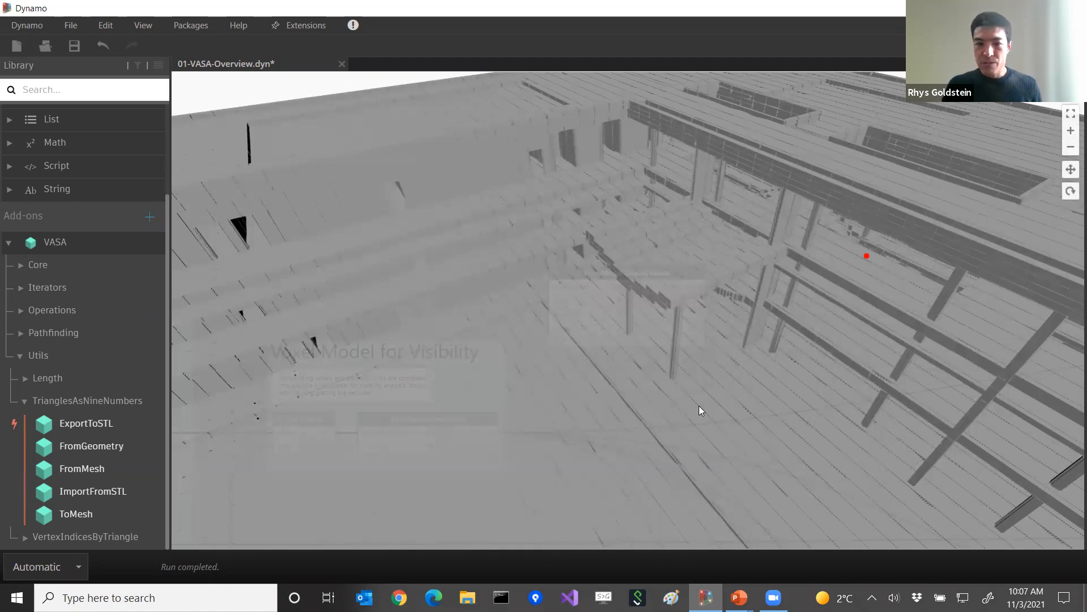
middle_click_drag(698, 406, 706, 430)
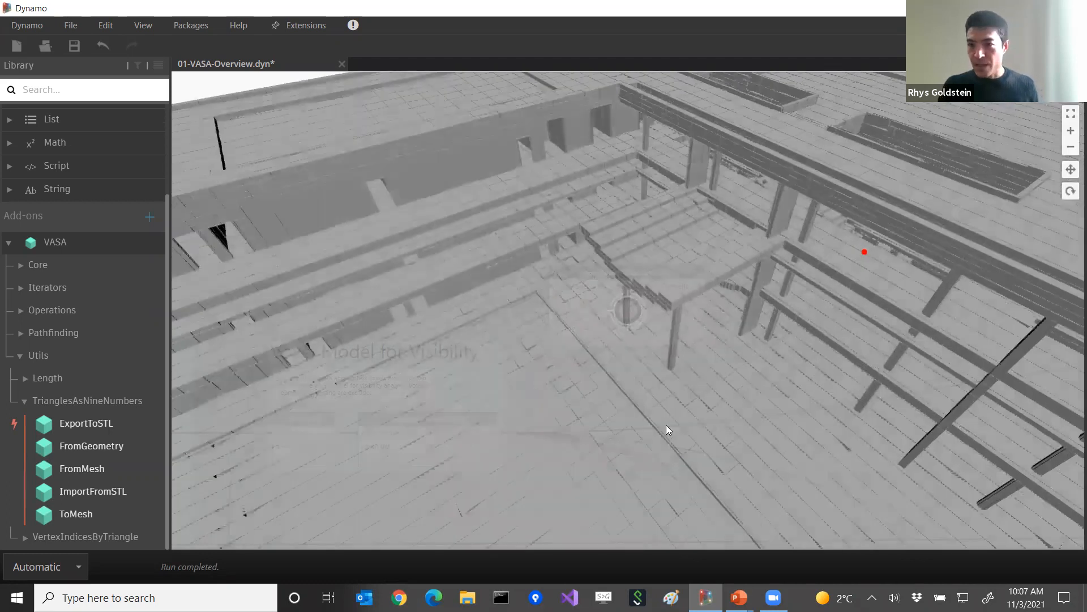
scroll(667, 429, "up", 2)
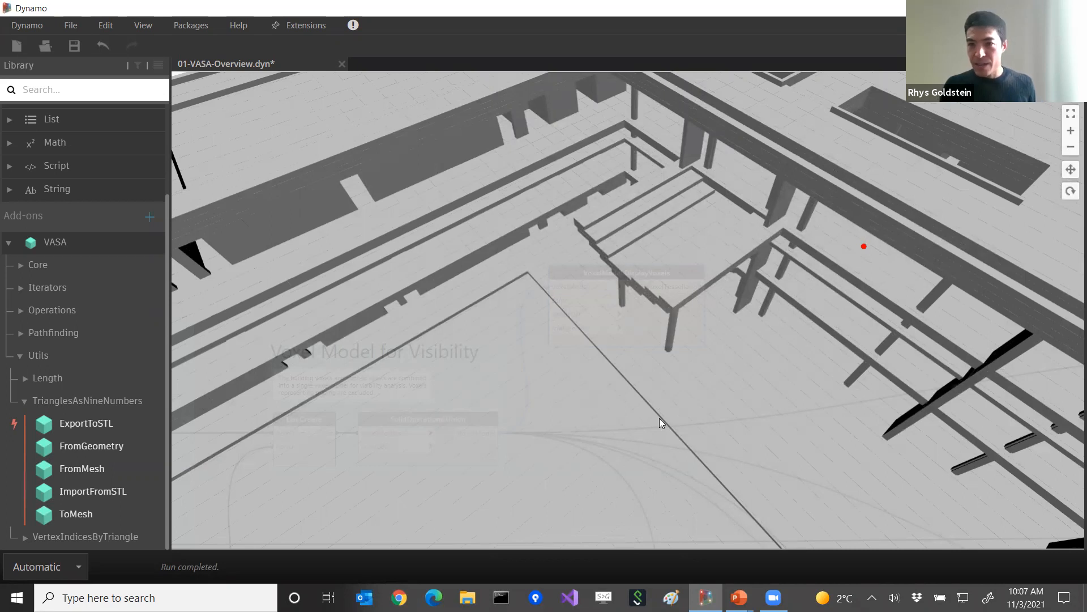
mouse_move(719, 434)
right_mouse_down()
mouse_move(722, 470)
mouse_move(687, 446)
mouse_move(685, 391)
mouse_move(671, 388)
mouse_move(667, 418)
mouse_move(743, 438)
right_mouse_up()
right_click_drag(820, 431, 718, 359)
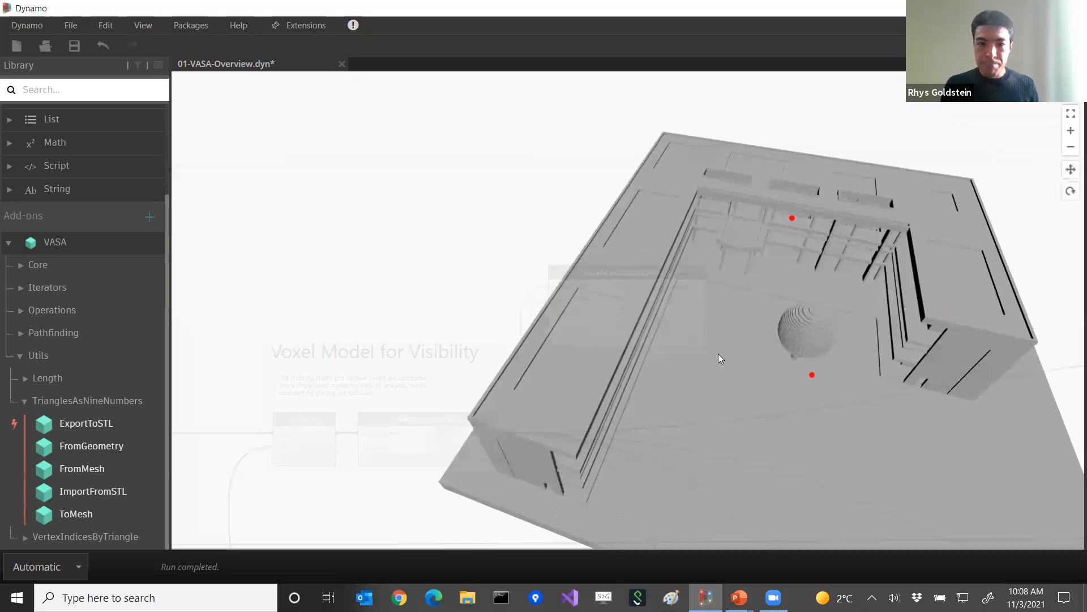
key("ctrl+b")
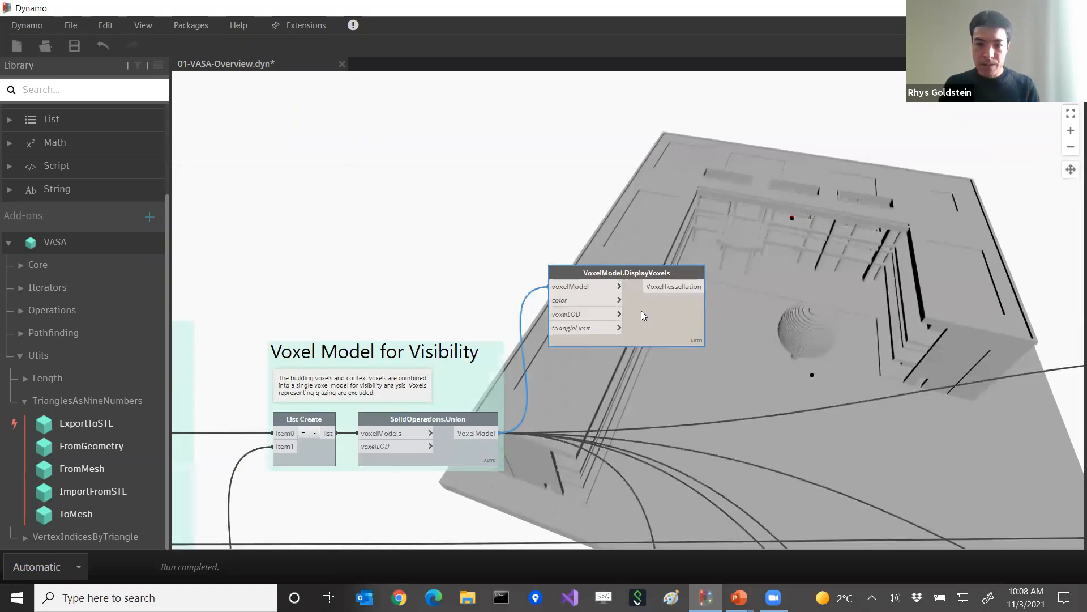
Step: Delete the VoxelModel.DisplayVoxels node above the Voxel Model for Visibility group
scroll(641, 316, "down", 1)
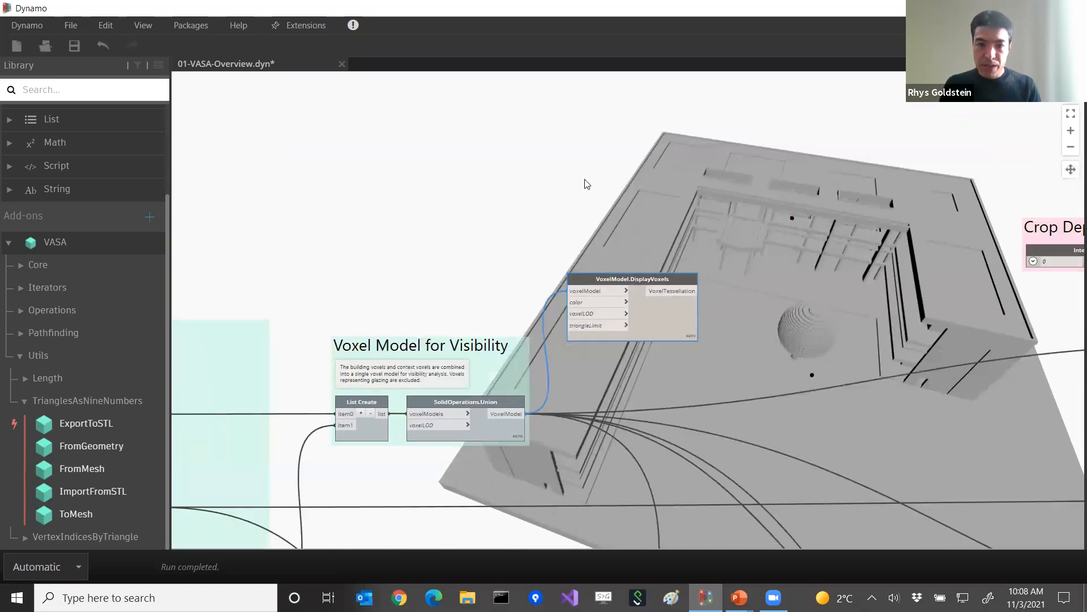
scroll(590, 213, "down", 2)
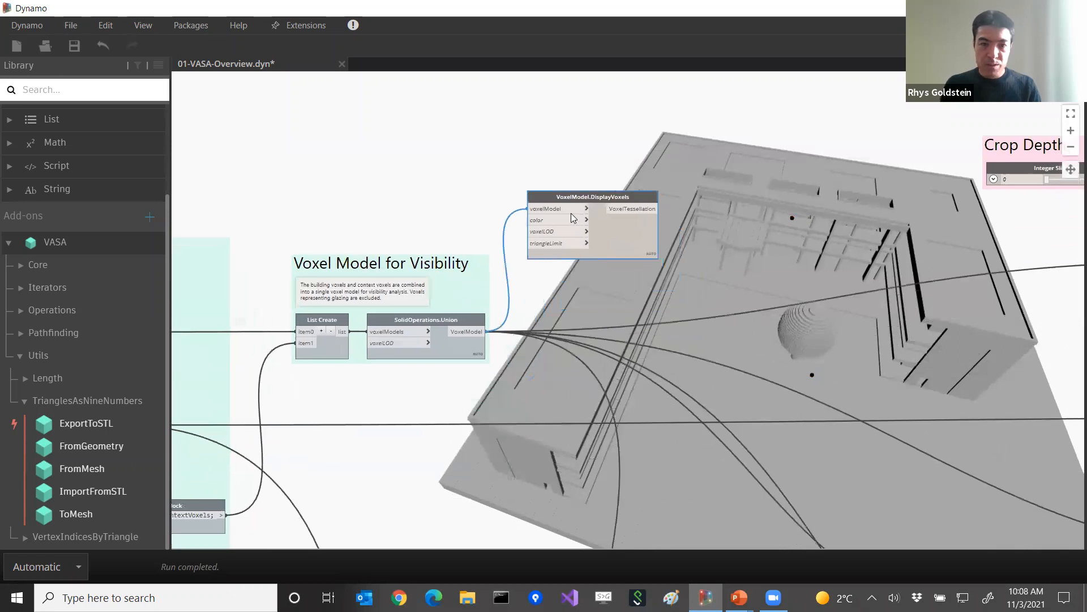
key("Delete")
Step: Review the Daylight Direction and Direct Daylight groups, focusing on the VisibilityOperations.VisibilityFromDirection node and its inputs
middle_click_drag(557, 245, 571, 203)
middle_click_drag(734, 317, 709, 298)
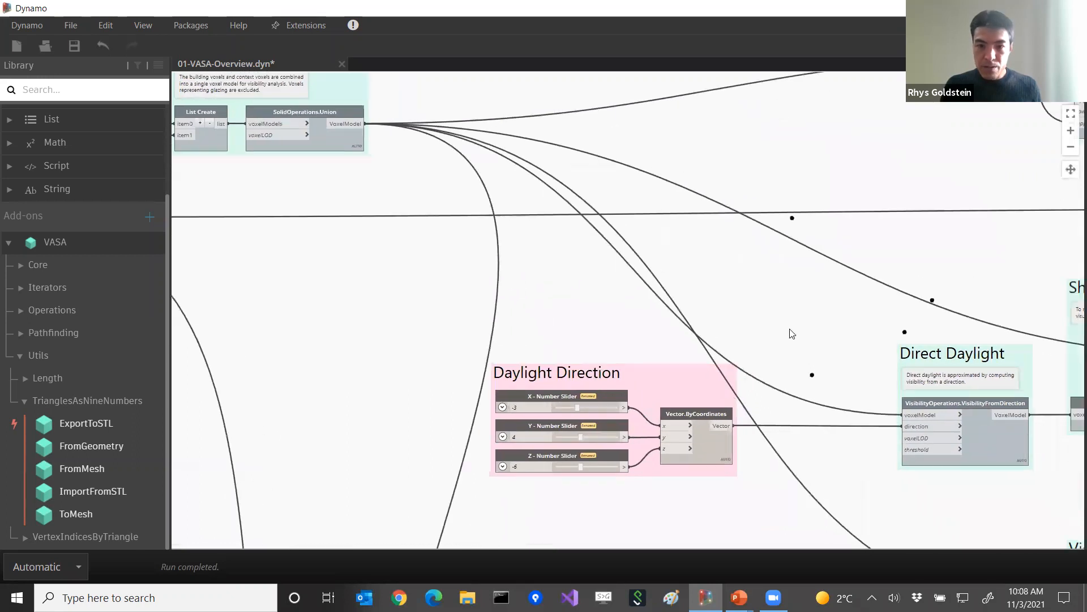
middle_click_drag(731, 356, 694, 311)
middle_click_drag(709, 384, 696, 360)
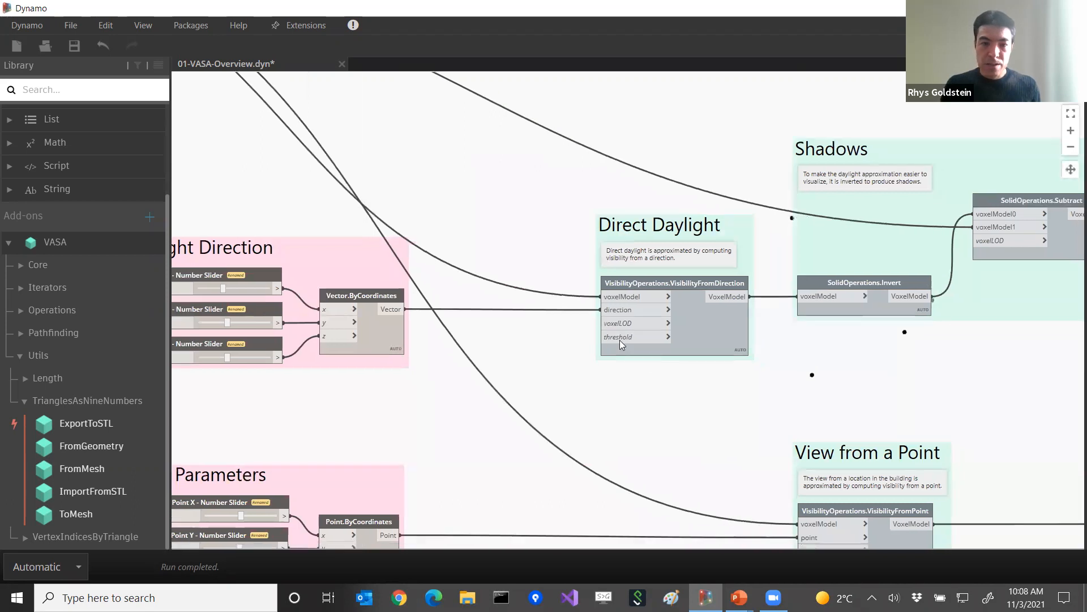
middle_click_drag(622, 345, 589, 309)
scroll(571, 352, "up", 3)
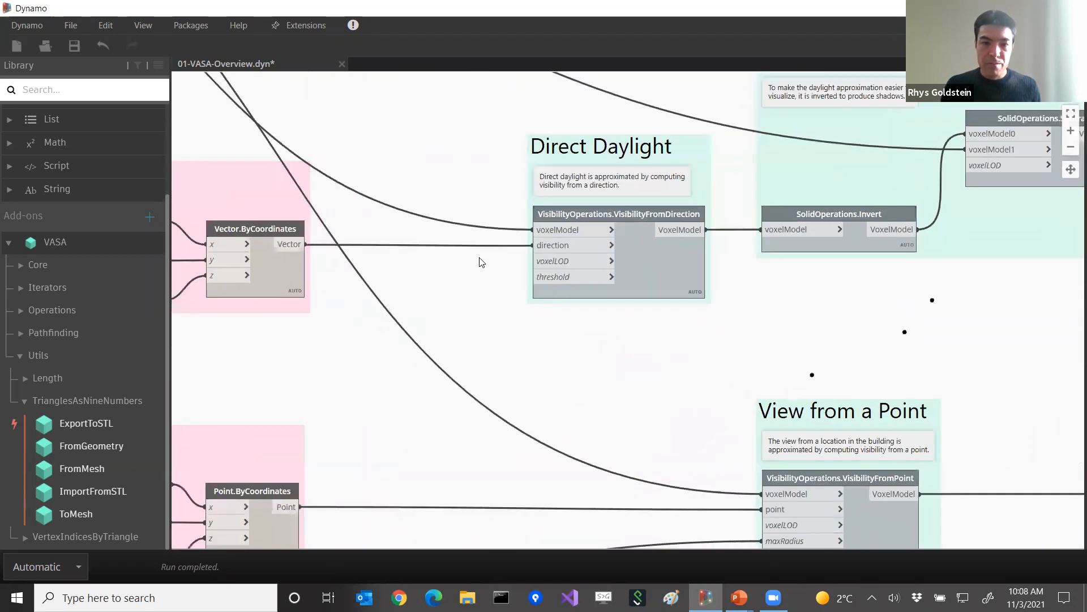
middle_click_drag(481, 263, 385, 270)
mouse_move(589, 220)
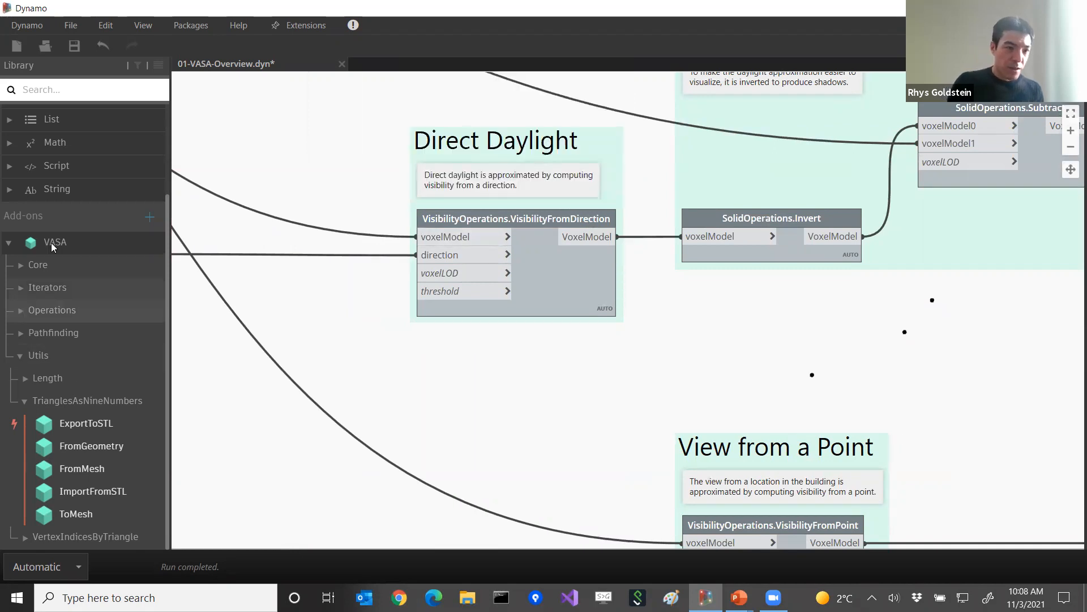
Step: Expand VASA's Operations and VisibilityOperations categories in the library to locate the VisibilityFromDirection node
left_click(21, 311)
left_click(59, 492)
mouse_move(111, 468)
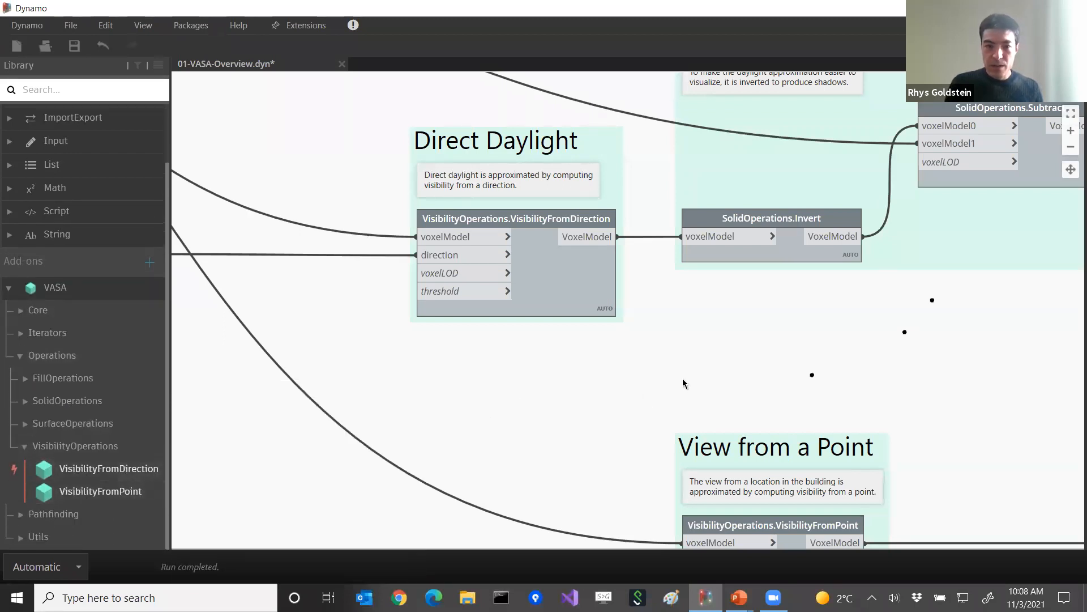
Step: Add a DisplayVoxels node below SolidOperations.Invert and connect the VisibilityFromDirection output to its voxelModel input
middle_click_drag(682, 381, 598, 386)
right_click(609, 334)
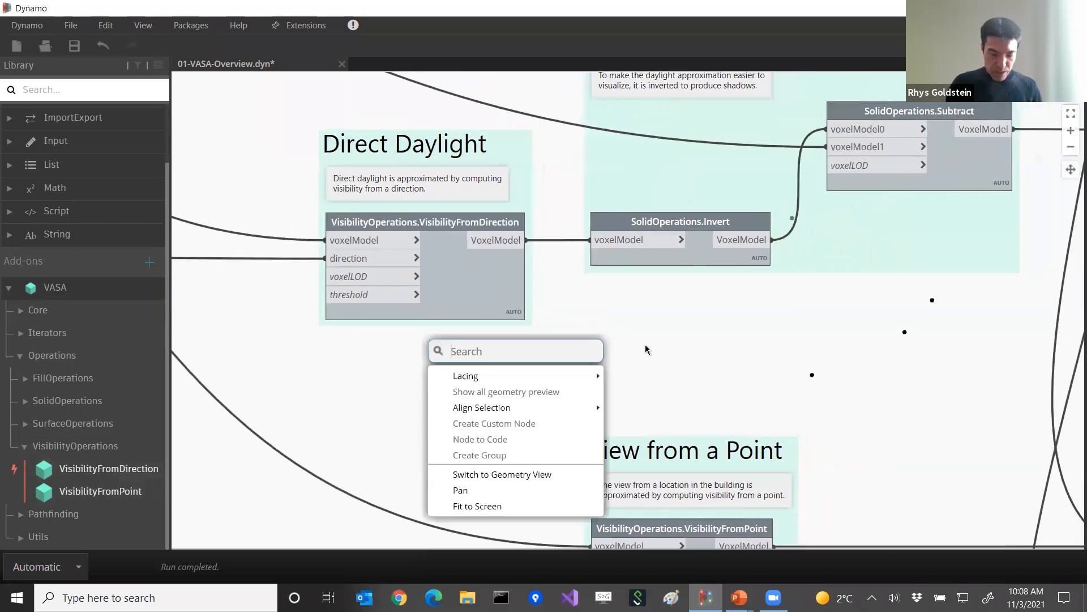
type("displa")
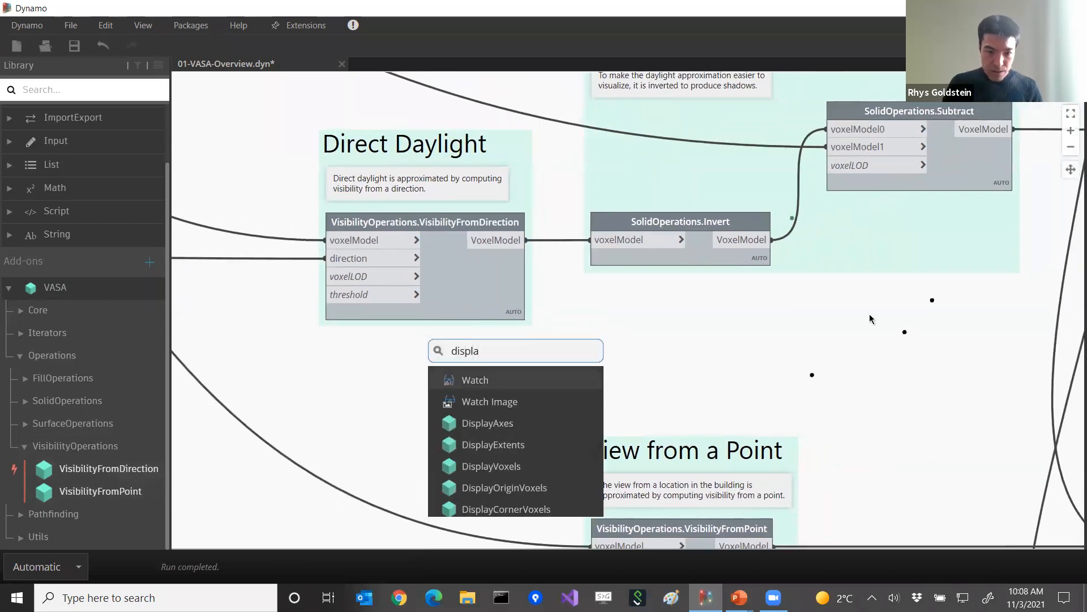
left_click(505, 465)
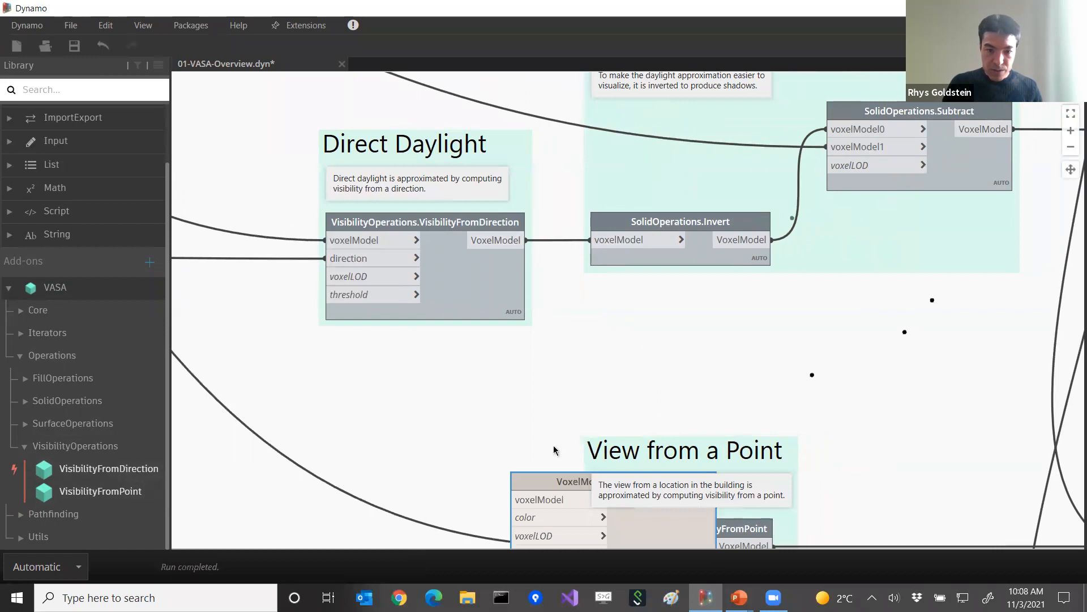
left_click_drag(549, 485, 612, 299)
left_click_drag(527, 240, 591, 307)
left_click(583, 313)
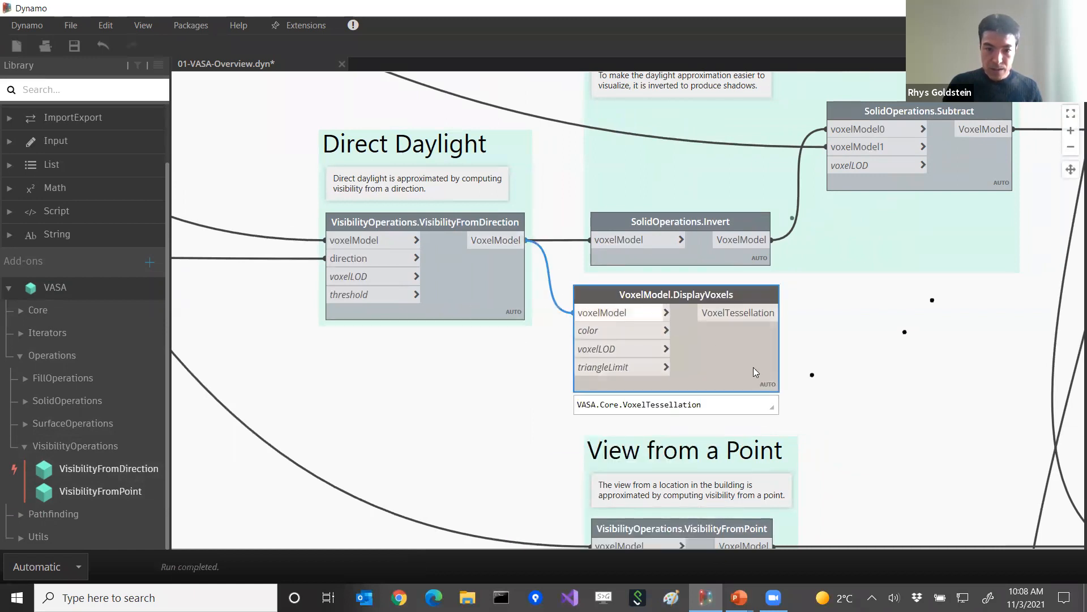
Step: Inspect the direct daylight voxels in 3D from above, and return to the graph
middle_click_drag(606, 439, 793, 382)
key("ctrl+b")
right_click_drag(793, 381, 745, 341)
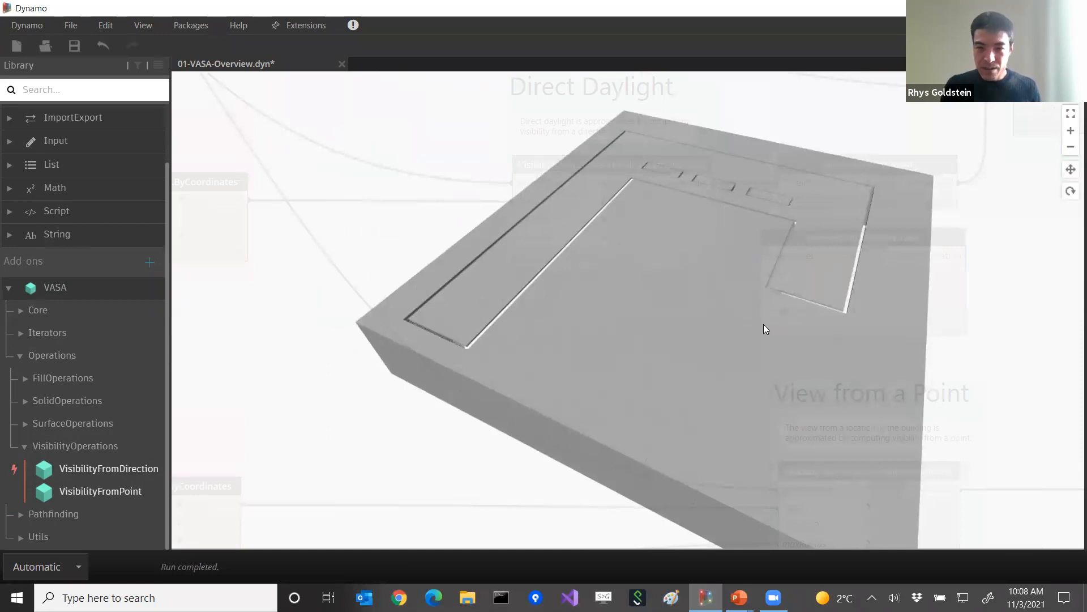
key("ctrl+b")
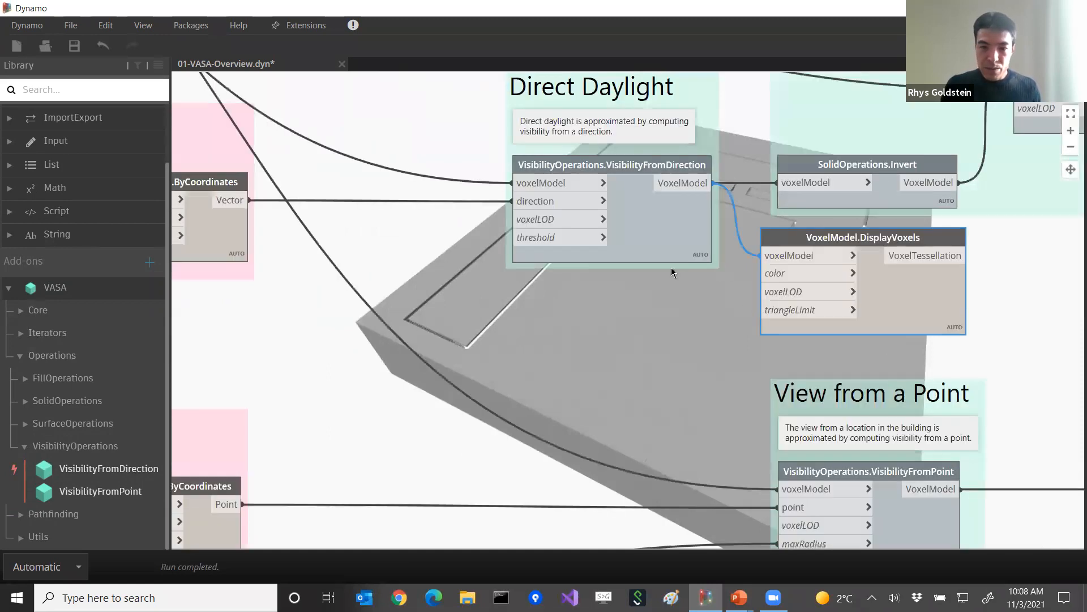
Step: Add a Color Palette node between the VisibilityFromDirection and DisplayVoxels nodes
middle_click_drag(723, 231, 698, 265)
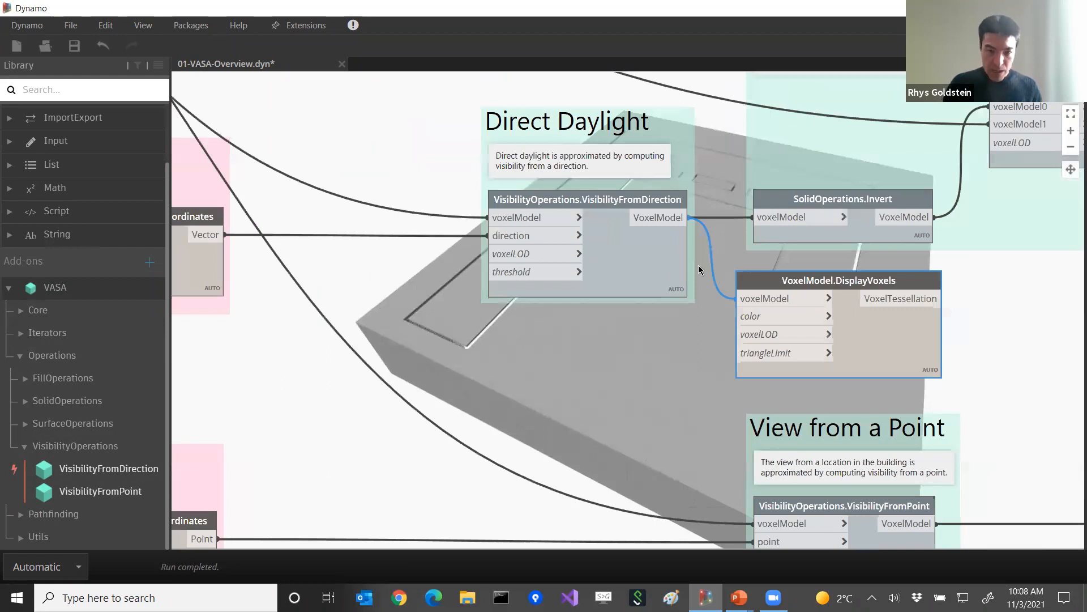
right_click(699, 267)
type("color")
key("Return")
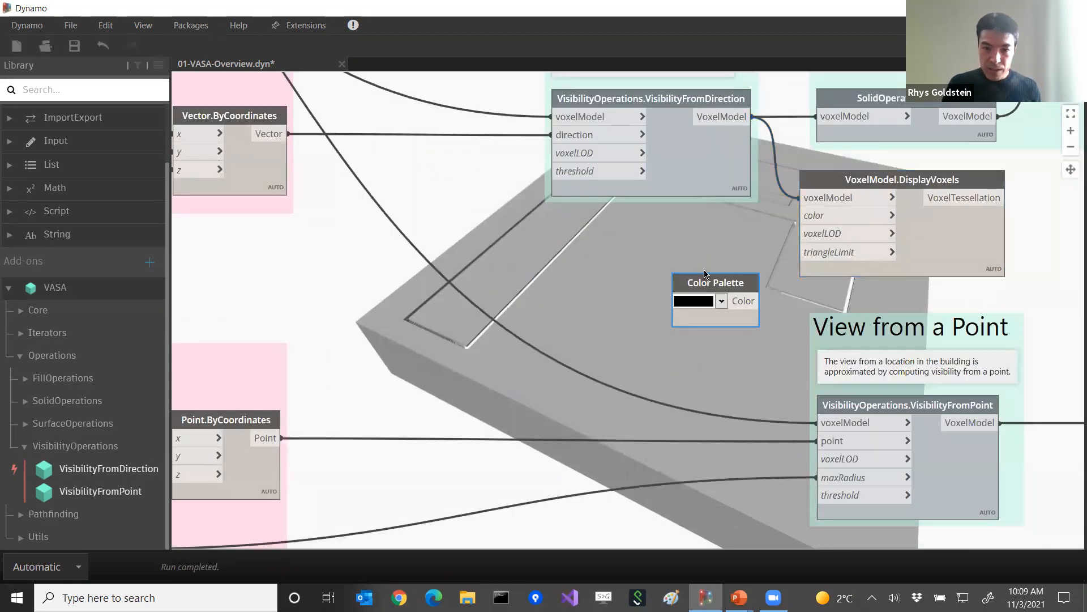
Step: Set the Color Palette to translucent yellow, #1CFFFF00, with an alpha of 28
left_click(722, 302)
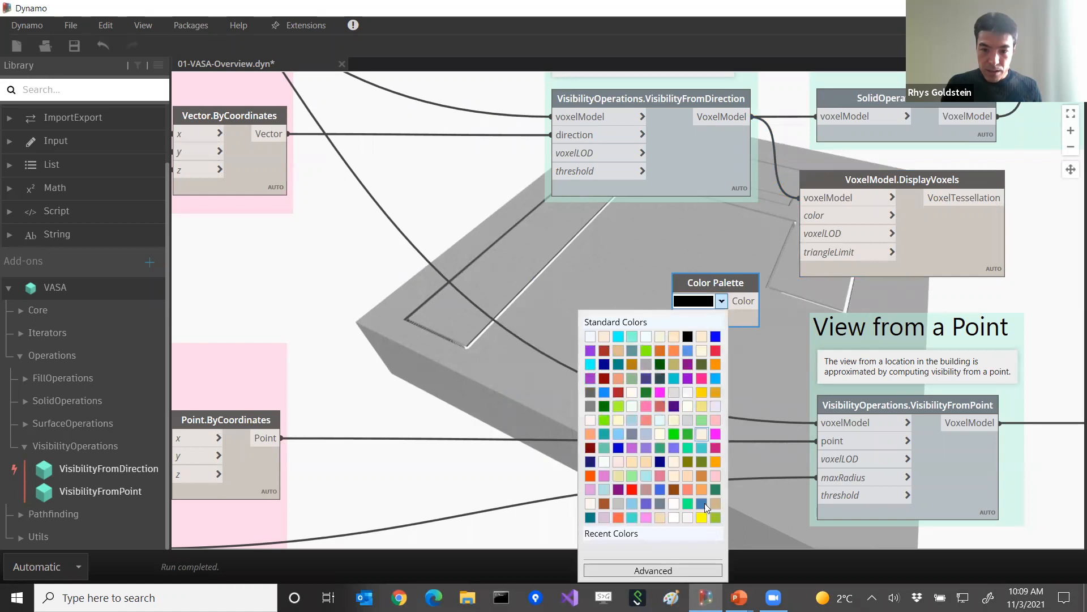
left_click(702, 517)
left_click(721, 302)
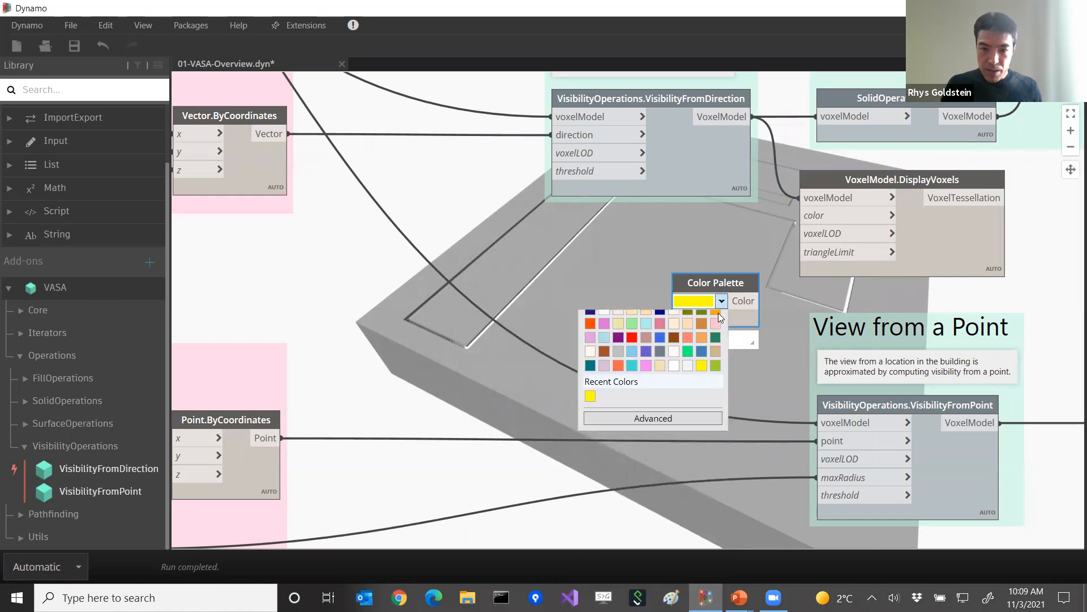
left_click(645, 571)
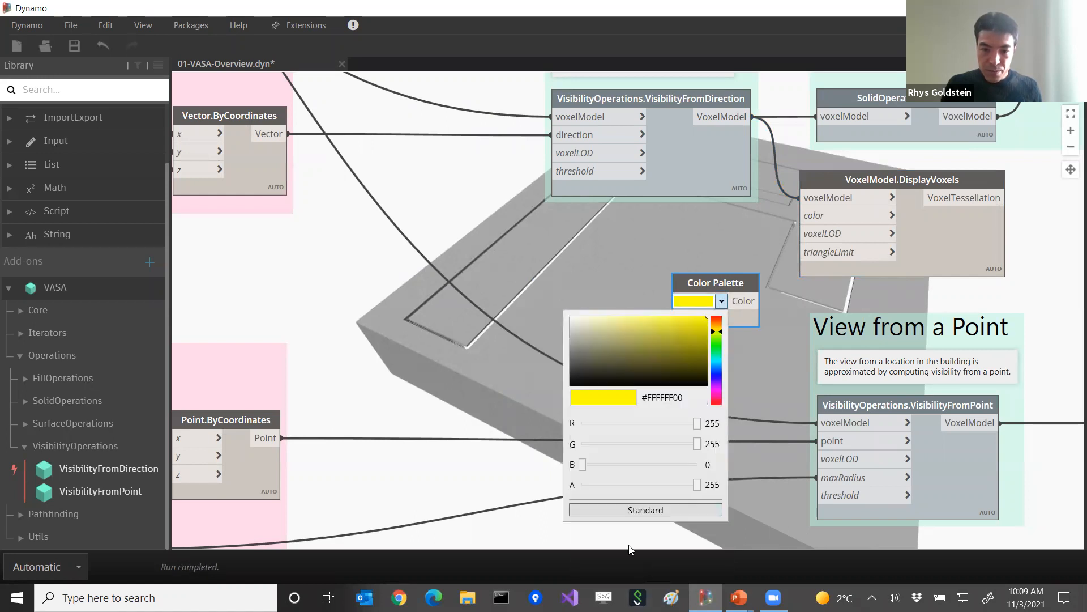
left_click_drag(697, 485, 598, 495)
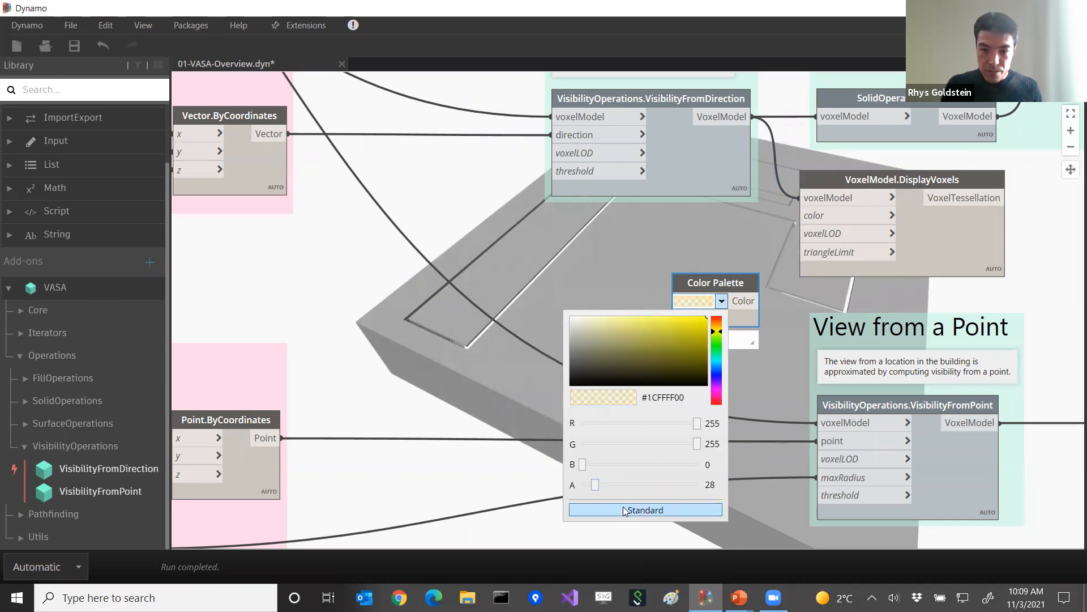
left_click(792, 318)
Step: Connect the Color Palette output to the DisplayVoxels color input and inspect the translucent daylight voxels in 3D
left_click_drag(759, 301, 799, 215)
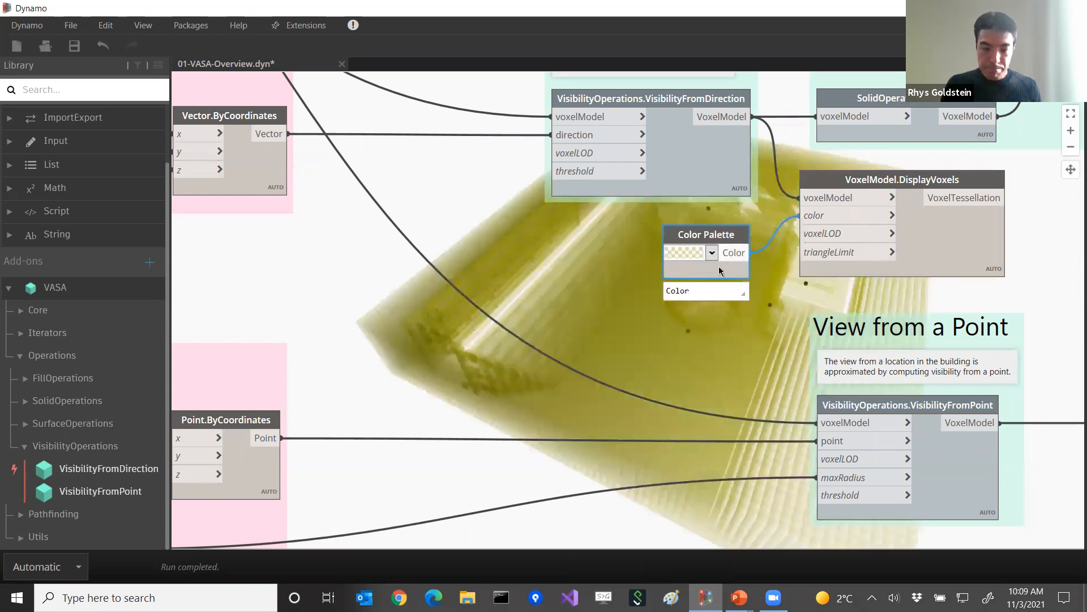
key("ctrl+b")
scroll(710, 361, "down", 2)
right_click_drag(710, 361, 840, 247)
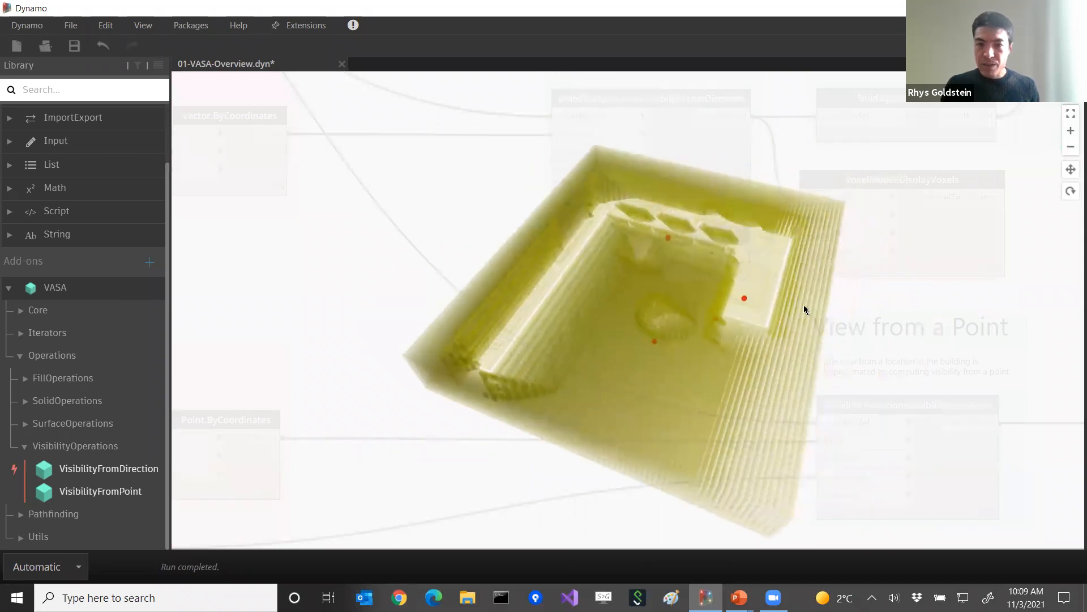
right_click_drag(804, 305, 780, 287)
key("ctrl+b")
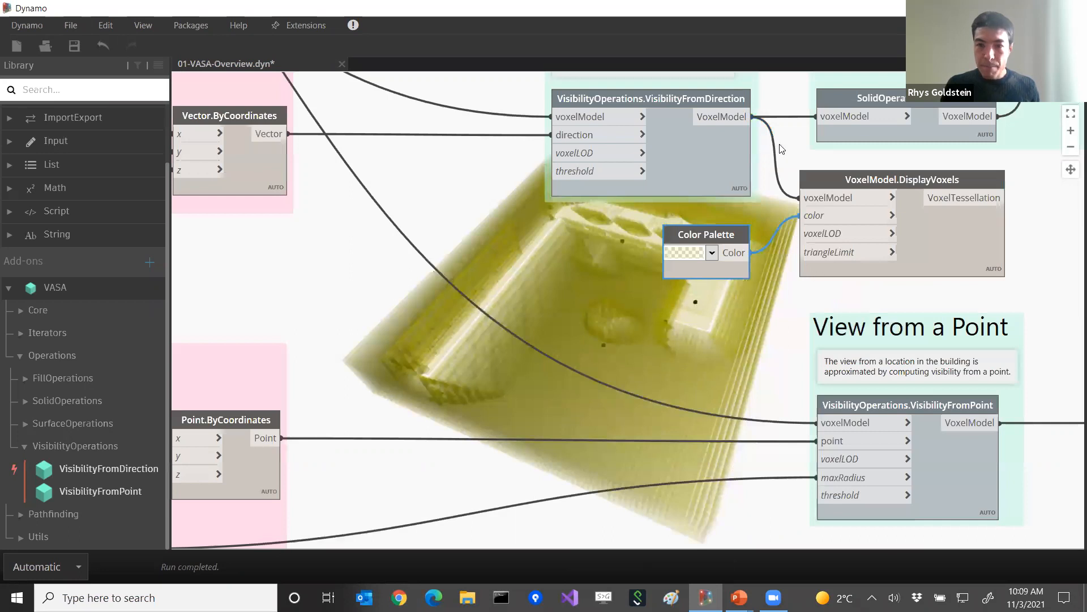
Step: Turn on the geometry preview of the node in the Display Building and Context Voxels group
scroll(699, 224, "down", 5)
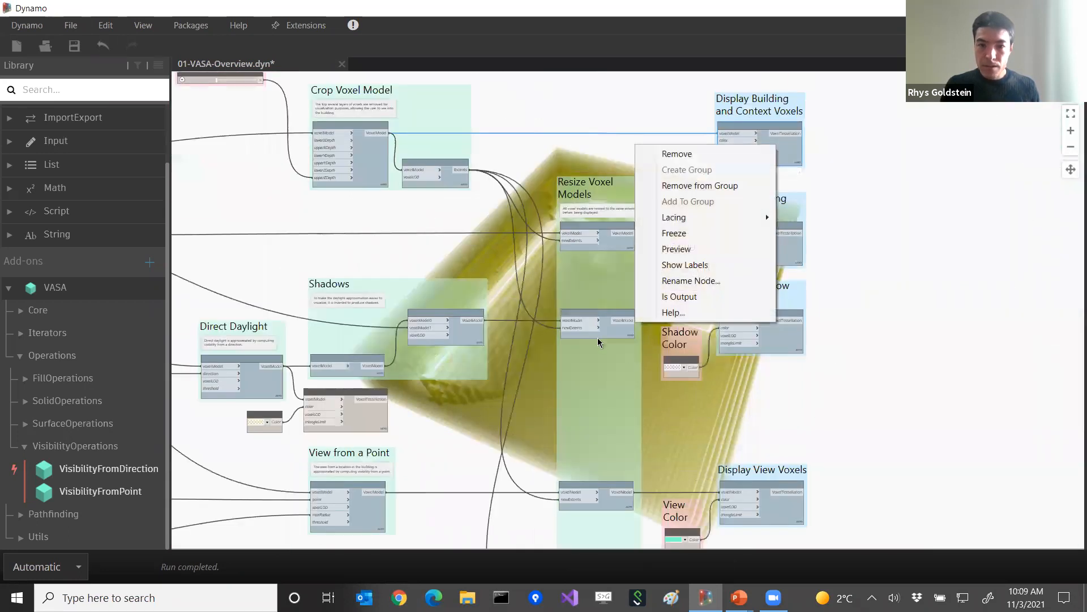
left_click(676, 249)
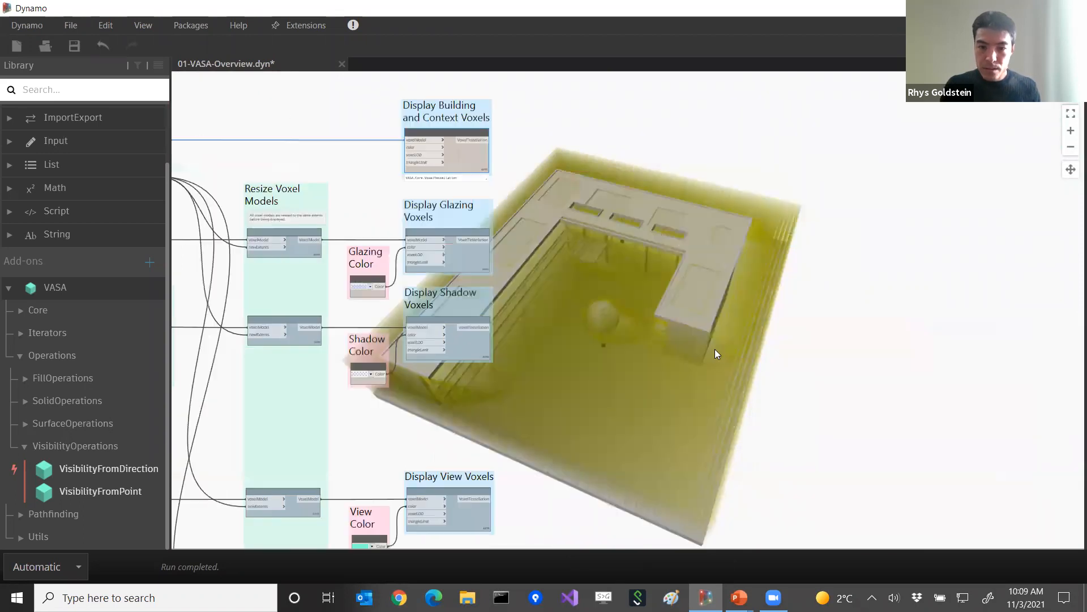
Step: Examine in 3D how the yellow daylight voxels reach the building's interior through the roof openings and facade
key("ctrl+b")
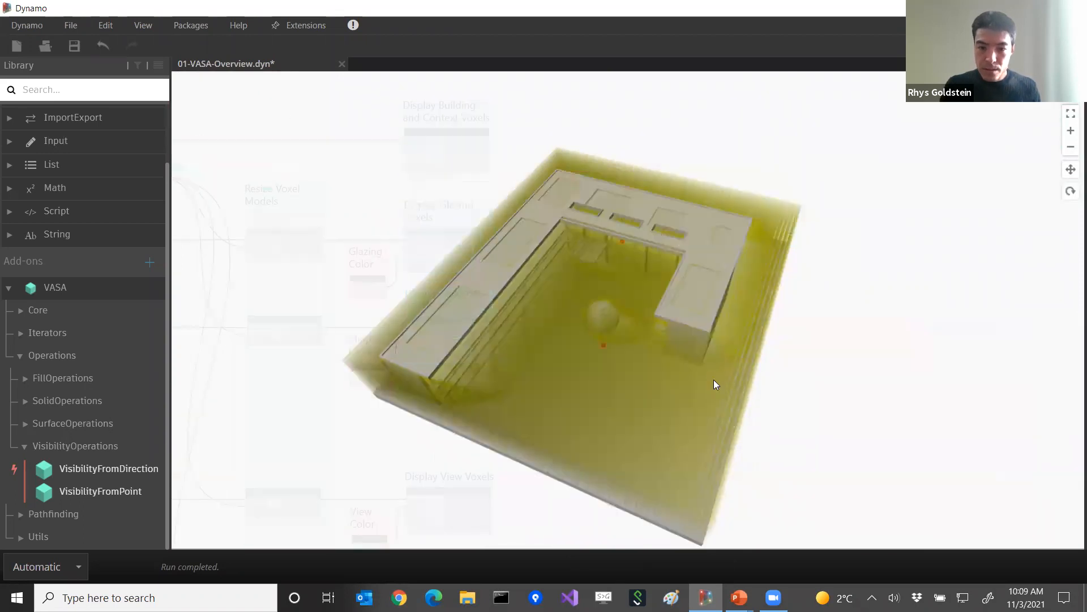
right_click_drag(755, 409, 739, 327)
scroll(729, 374, "up", 1)
right_click_drag(805, 366, 761, 247)
scroll(762, 274, "up", 1)
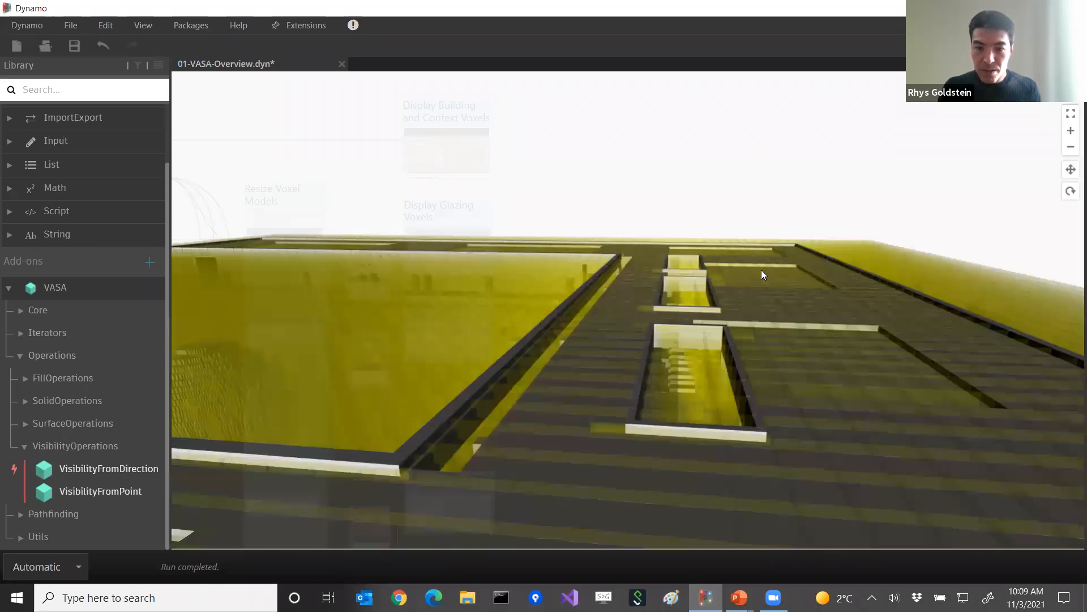
scroll(736, 231, "up", 1)
scroll(663, 119, "up", 1)
scroll(686, 186, "up", 1)
middle_click_drag(686, 186, 693, 225)
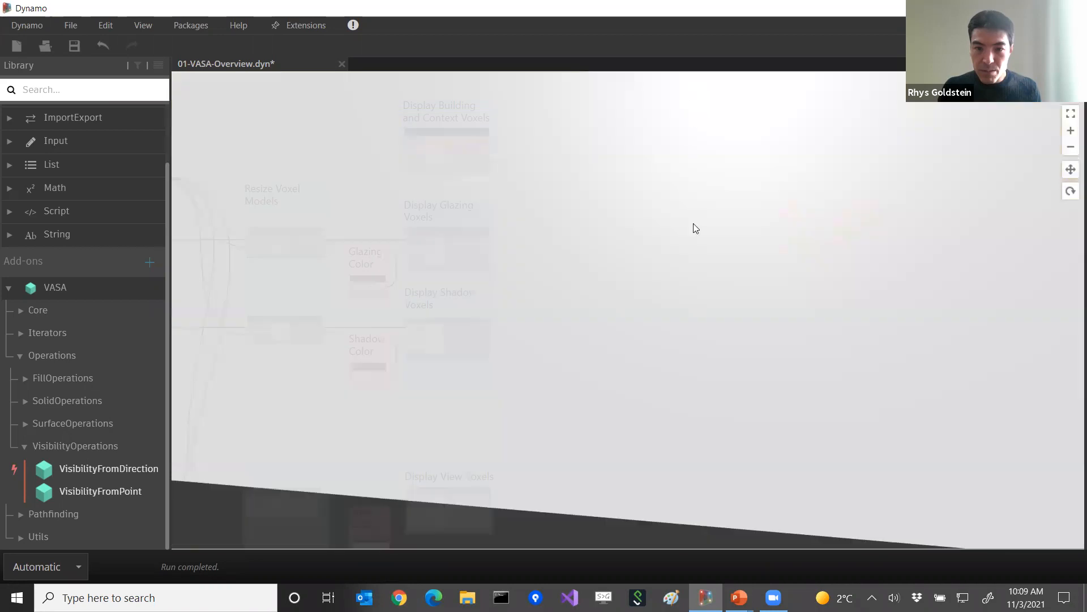
middle_click_drag(725, 342, 685, 142)
middle_click_drag(672, 203, 349, 447)
middle_click_drag(334, 320, 37, 344)
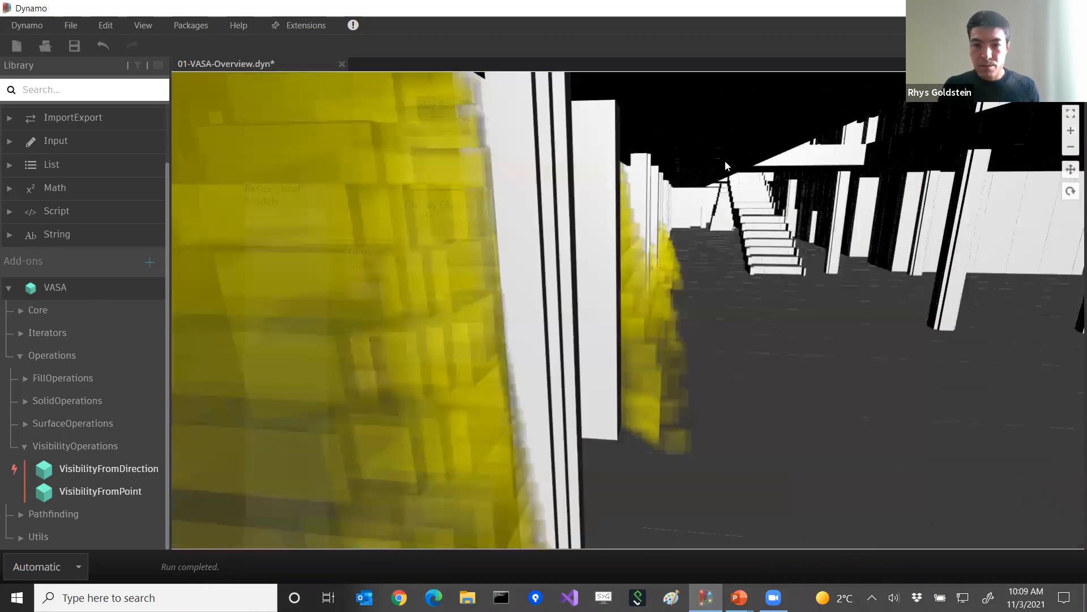
middle_click_drag(726, 162, 614, 344)
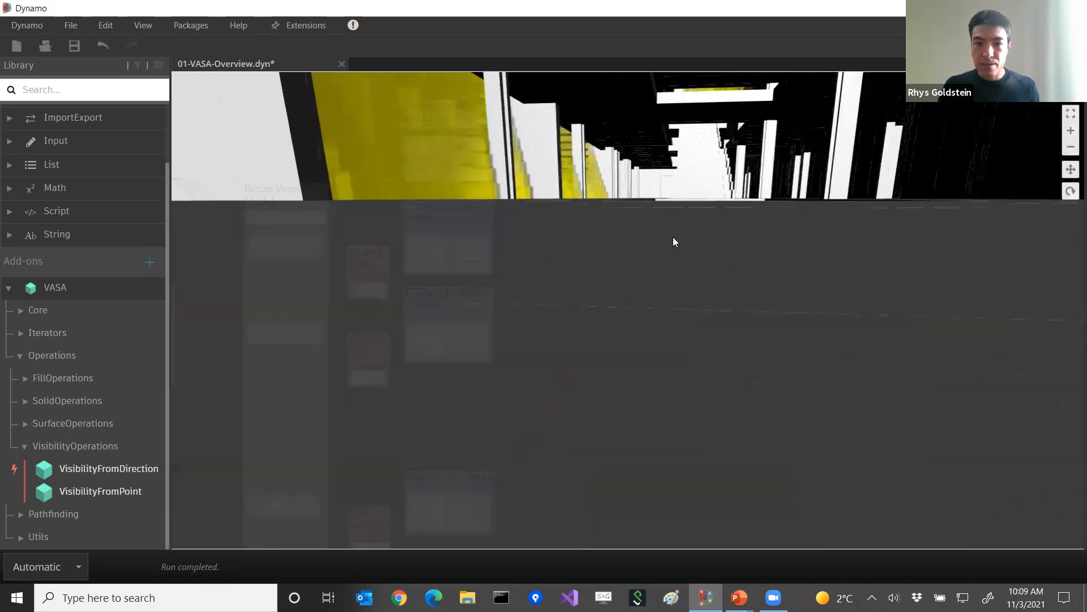
middle_click_drag(673, 237, 605, 471)
scroll(709, 203, "up", 1)
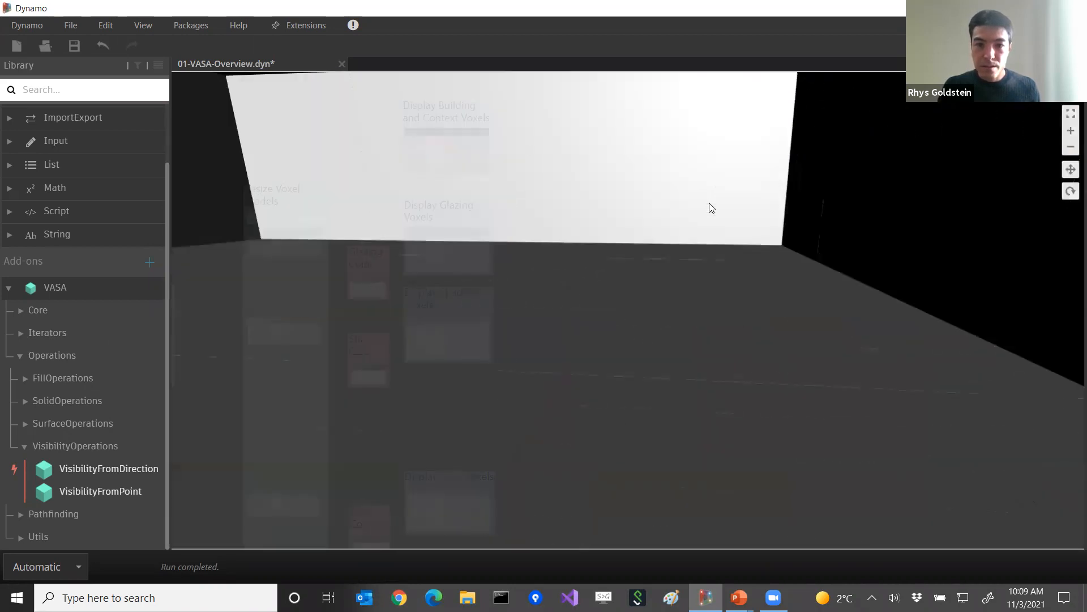
middle_click_drag(717, 202, 751, 370)
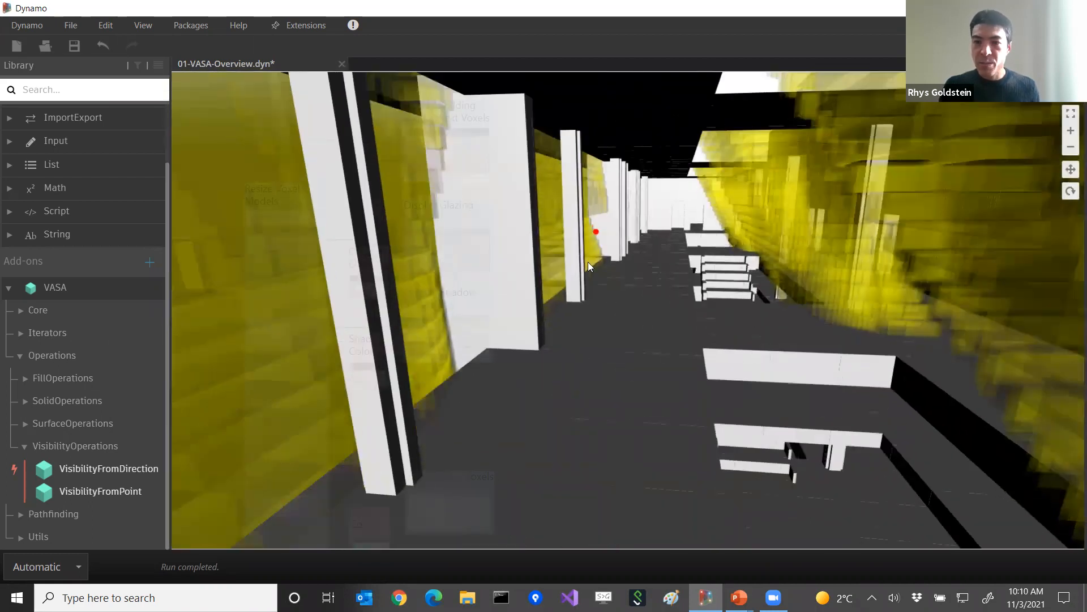
middle_click_drag(789, 250, 749, 244)
middle_click_drag(622, 196, 640, 316)
middle_click_drag(643, 272, 775, 359)
scroll(768, 356, "down", 5)
scroll(775, 359, "down", 2)
scroll(775, 359, "down", 2)
right_click_drag(644, 187, 768, 238)
middle_click_drag(768, 391, 762, 300)
key("ctrl+b")
Step: Move the DisplayVoxels node beside the Shadows group and connect the SolidOperations.Invert output to its voxelModel input
scroll(371, 321, "down", 2)
scroll(422, 340, "down", 2)
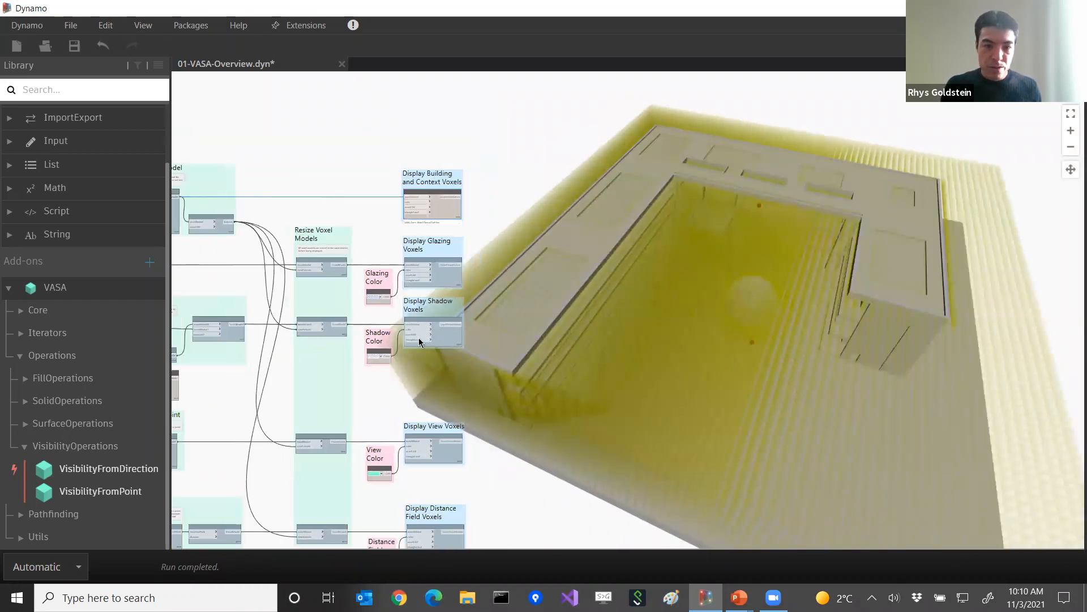
middle_click_drag(420, 342, 522, 335)
middle_click_drag(341, 362, 759, 314)
scroll(517, 320, "up", 5)
scroll(517, 320, "up", 1)
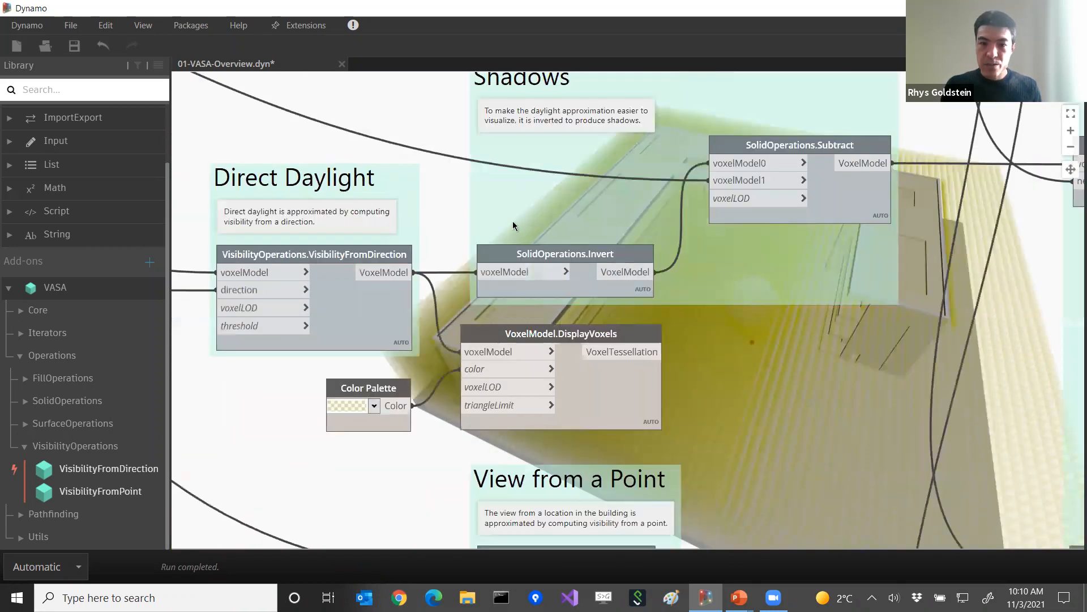
middle_click_drag(483, 271, 492, 218)
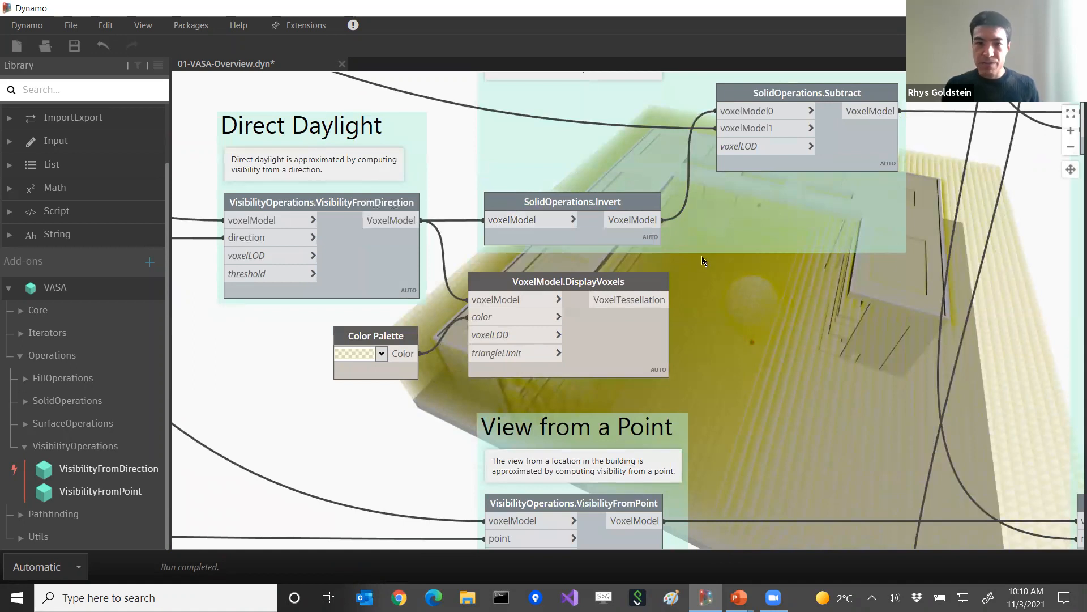
mouse_move(597, 336)
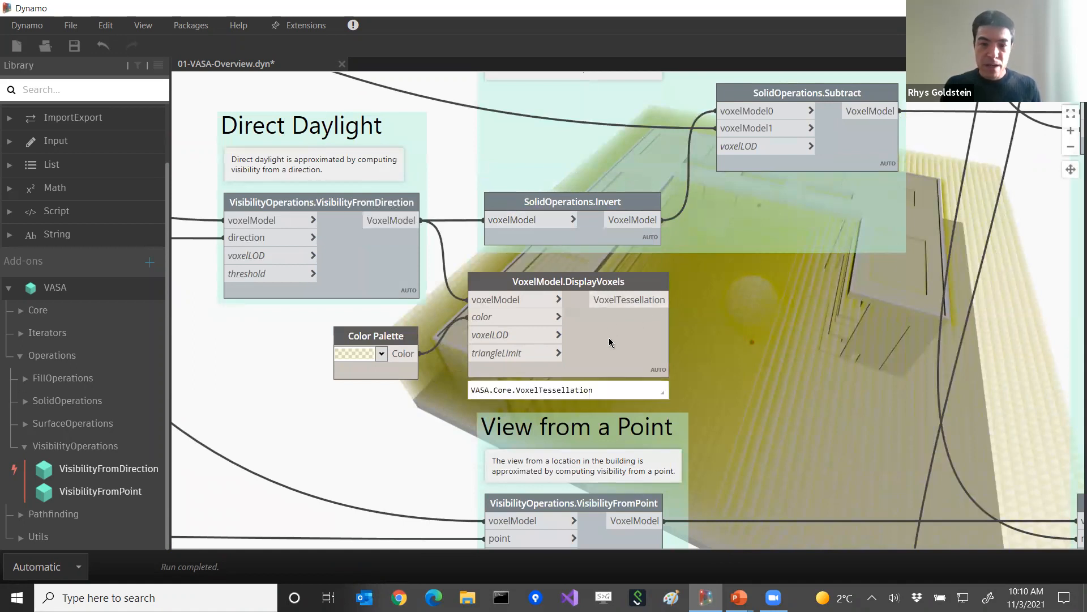
left_click_drag(609, 342, 837, 349)
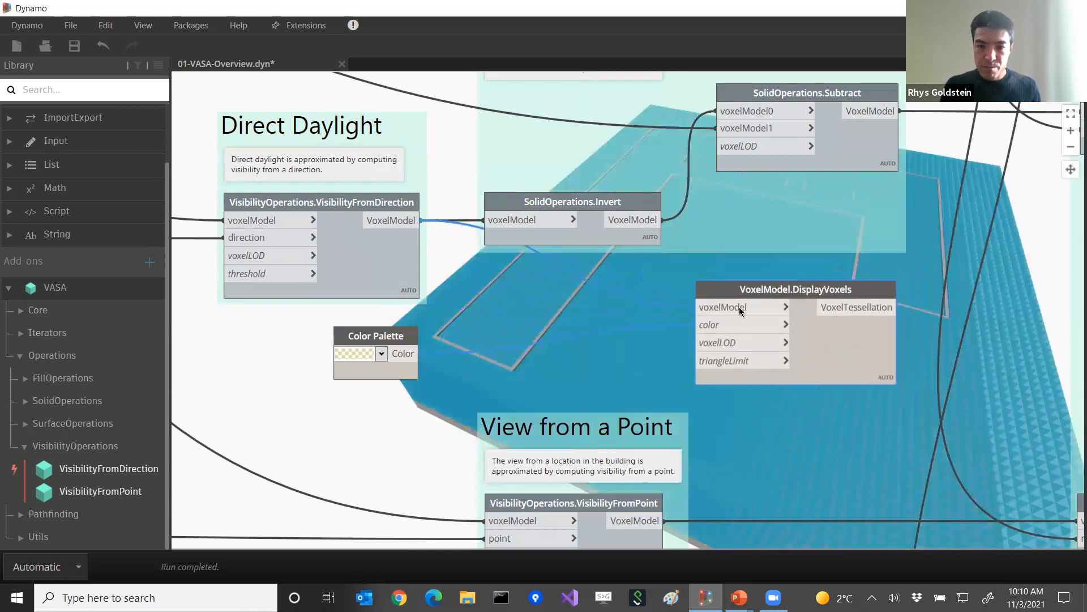
left_click_drag(740, 311, 724, 307)
left_click(664, 220)
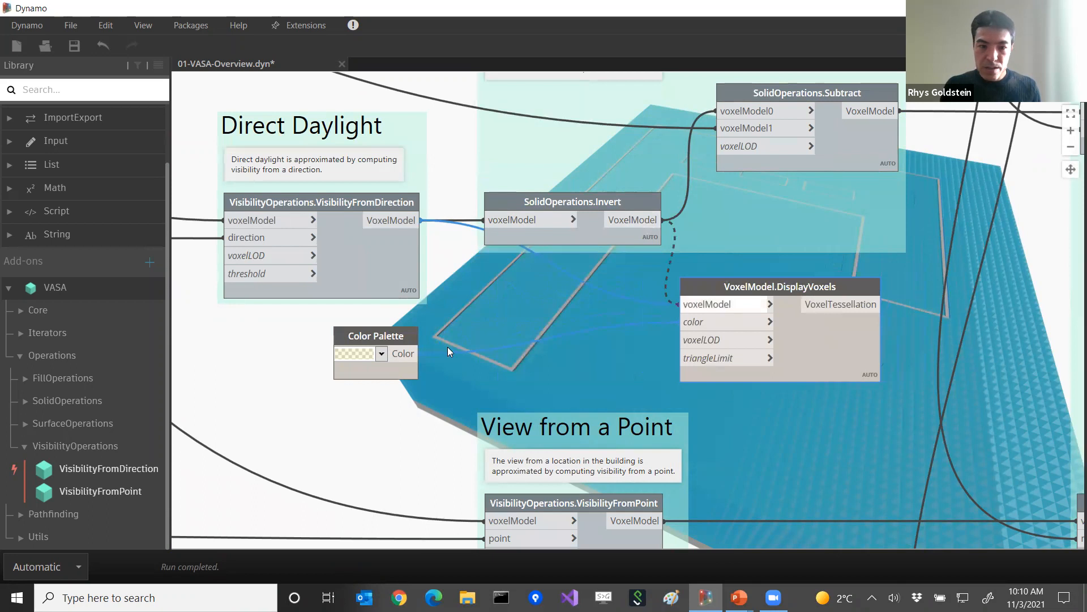
left_click(420, 353)
Step: Change the Color Palette to a solid purple standard color and inspect the inverted daylight voxels around the building in 3D
left_click(381, 354)
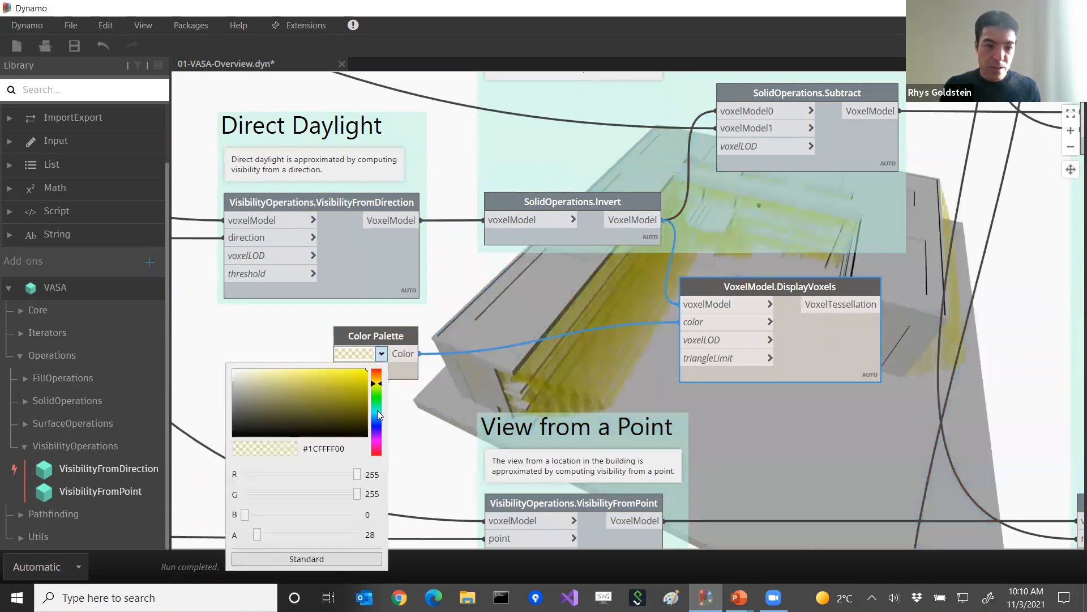
left_click(254, 561)
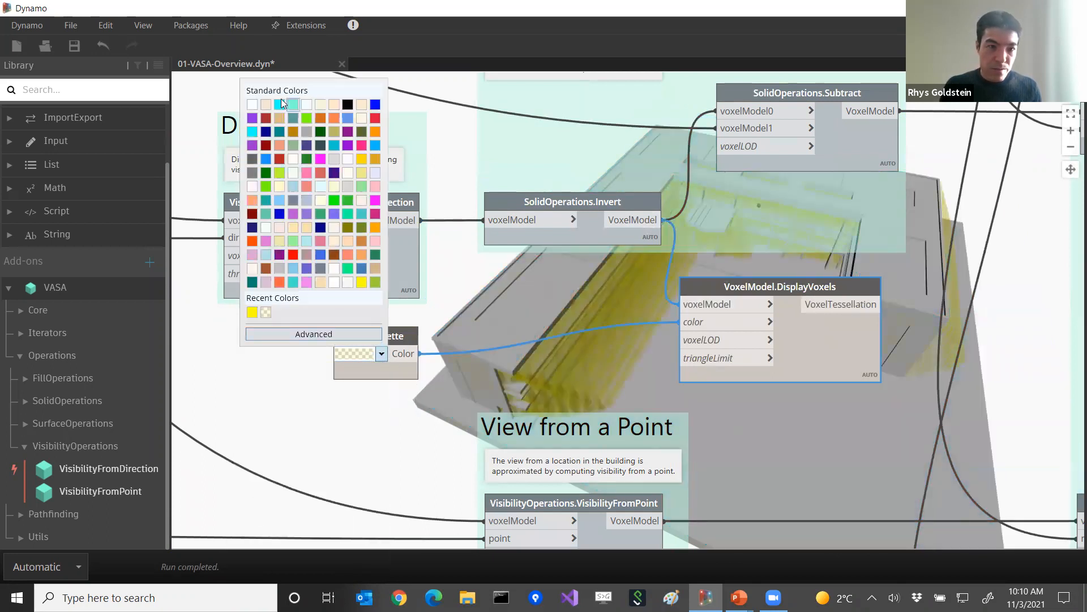
left_click(305, 169)
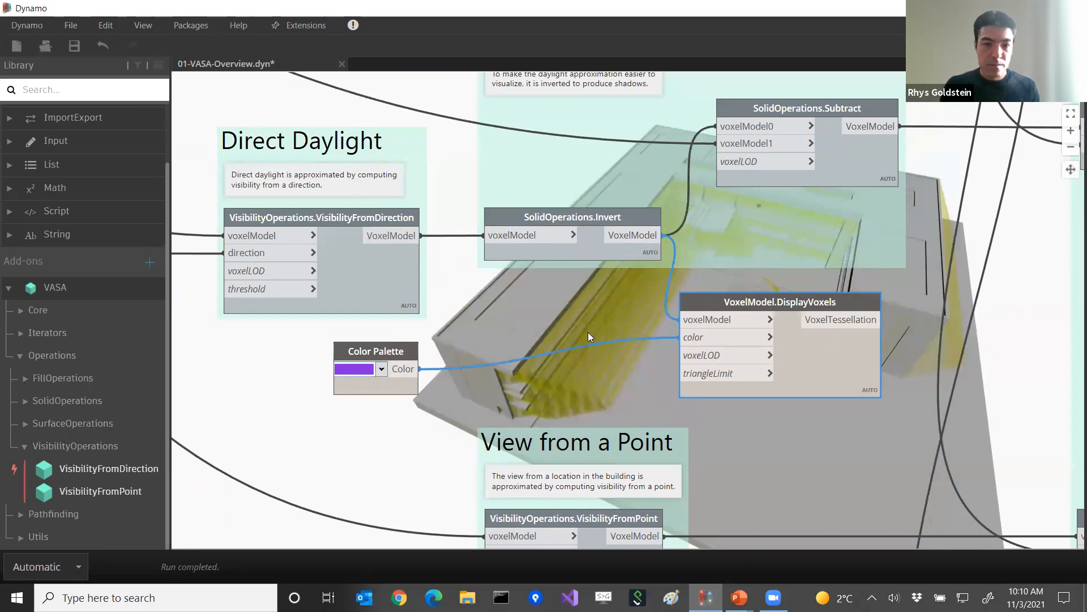
key("ctrl+b")
right_click_drag(796, 420, 740, 348)
scroll(745, 342, "up", 5)
right_click_drag(698, 379, 733, 354)
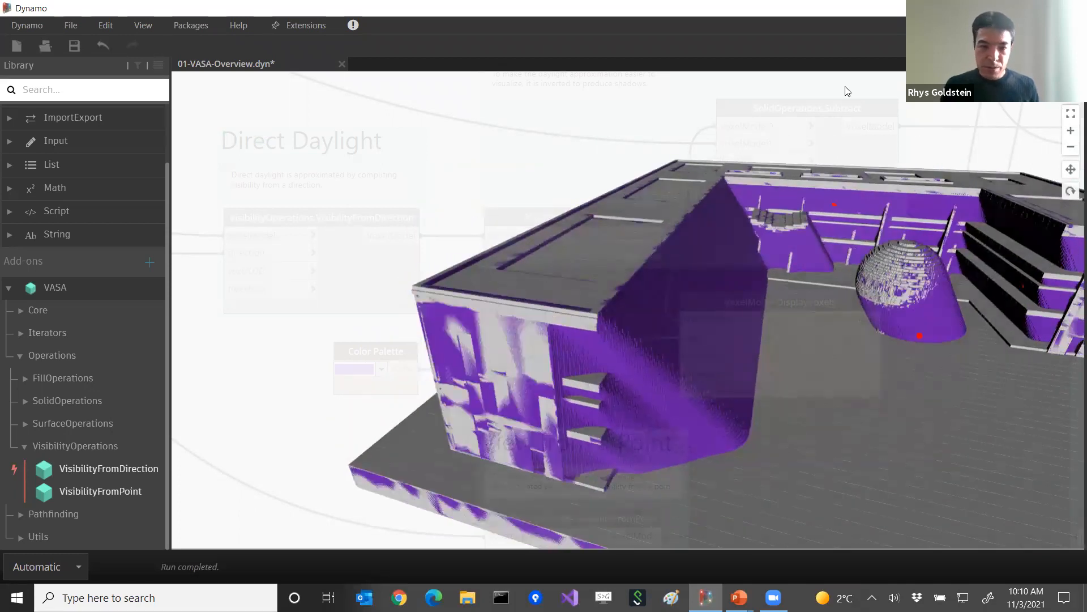
mouse_move(766, 372)
right_mouse_down()
mouse_move(783, 374)
mouse_move(765, 371)
right_mouse_up()
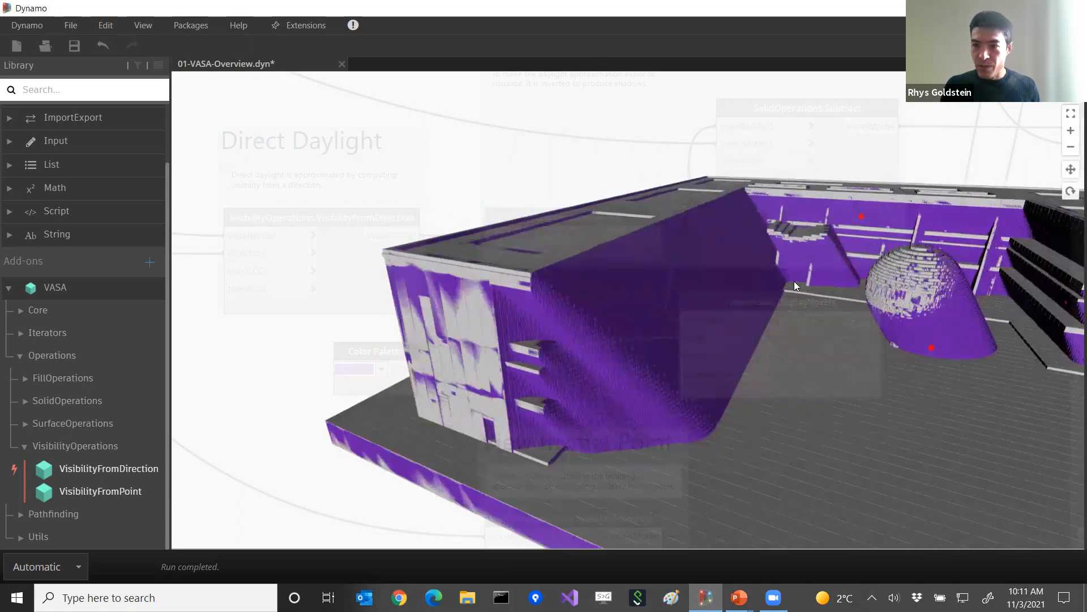
right_click_drag(811, 291, 742, 273)
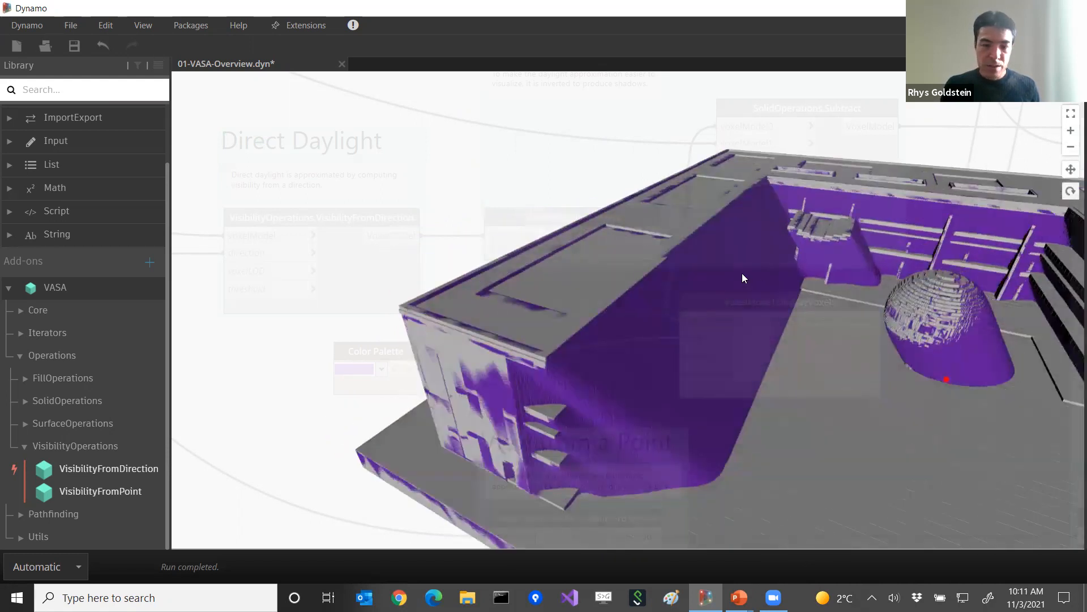
key("ctrl+b")
Step: Move the DisplayVoxels node clear of the Shadows group and feed its voxelModel input from the SolidOperations.Subtract output
middle_click_drag(534, 316, 363, 313)
left_click_drag(717, 372, 824, 401)
scroll(658, 248, "down", 5)
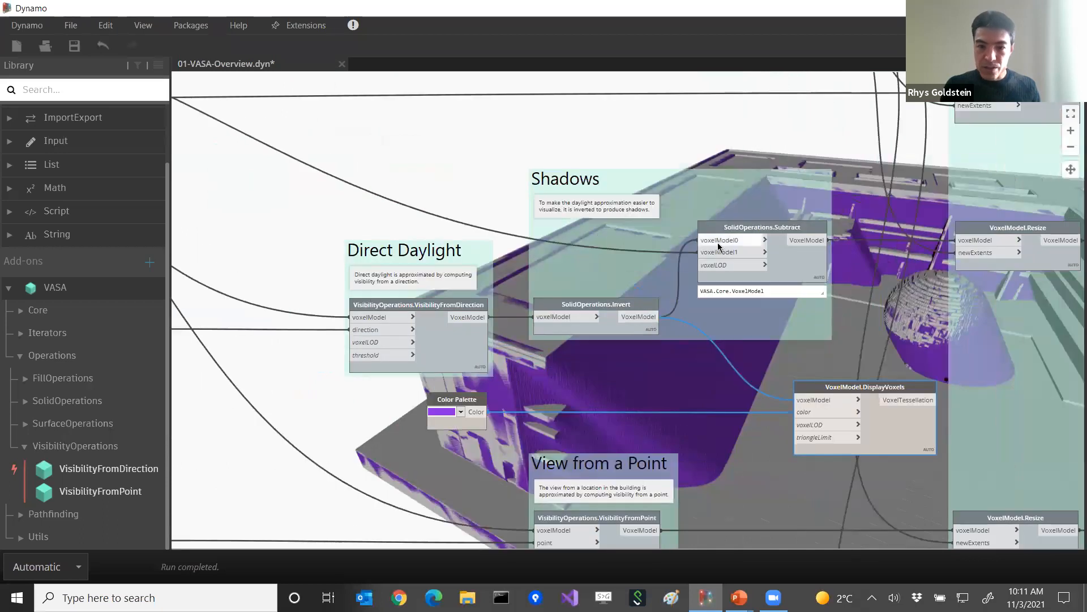
scroll(597, 245, "down", 3)
middle_click_drag(228, 152, 597, 301)
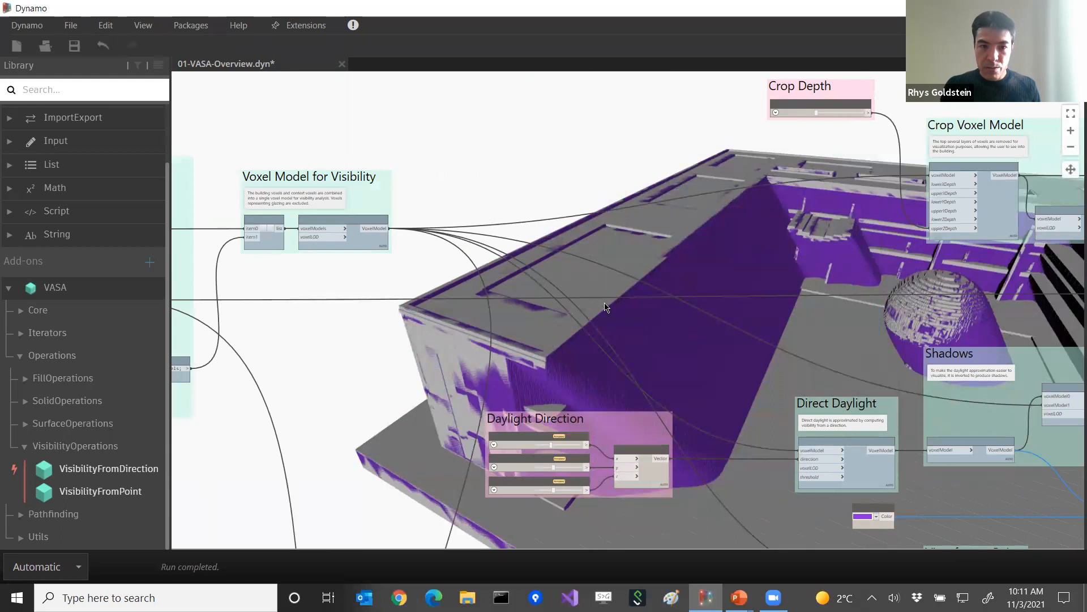
middle_click_drag(823, 363, 561, 255)
scroll(735, 306, "up", 6)
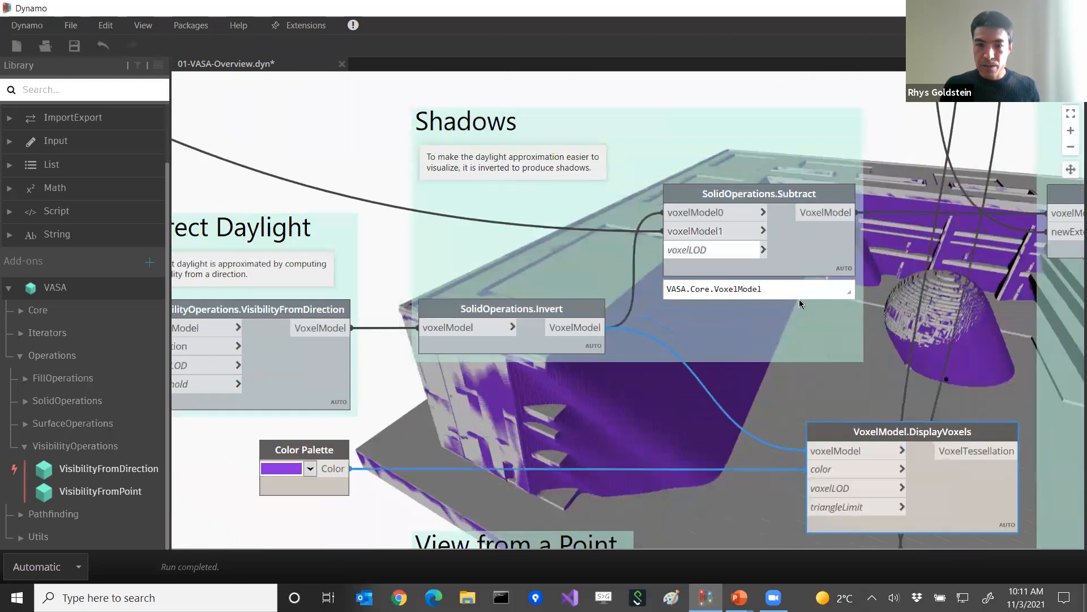
middle_click_drag(798, 281, 573, 227)
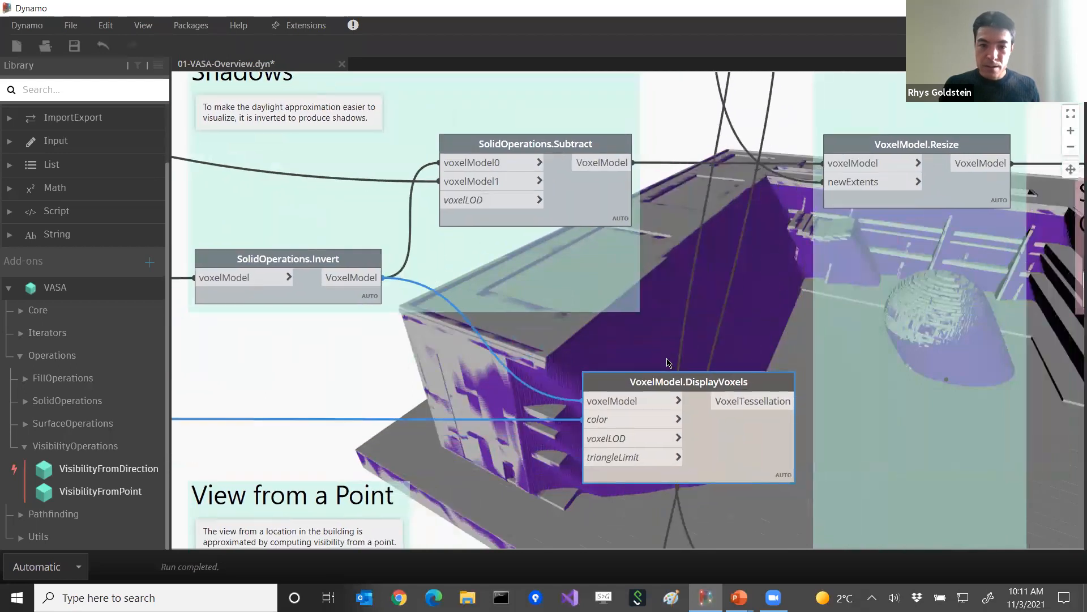
left_click(602, 160)
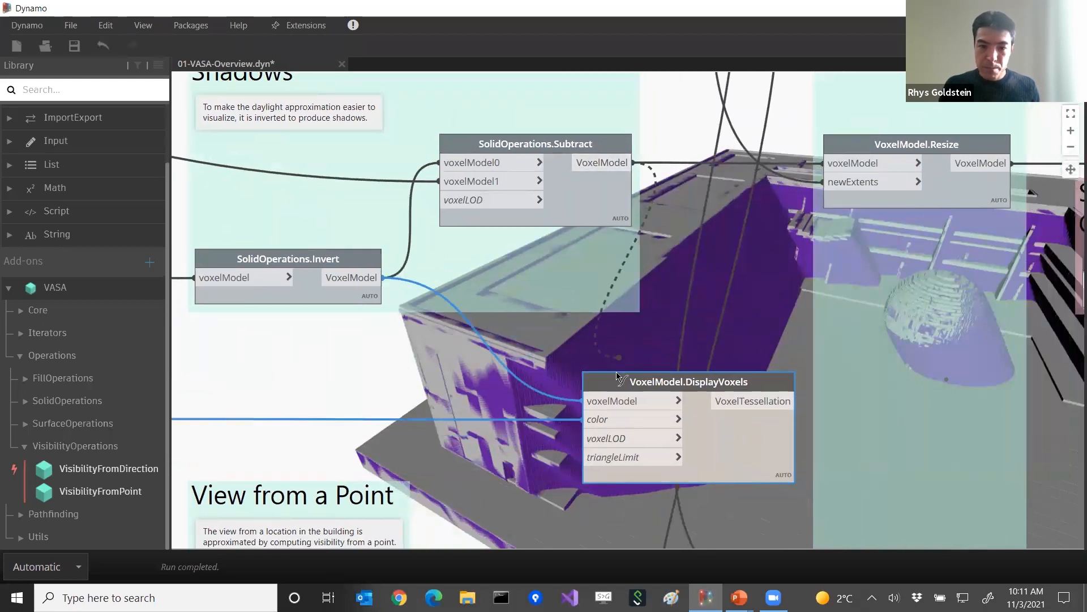
left_click(614, 401)
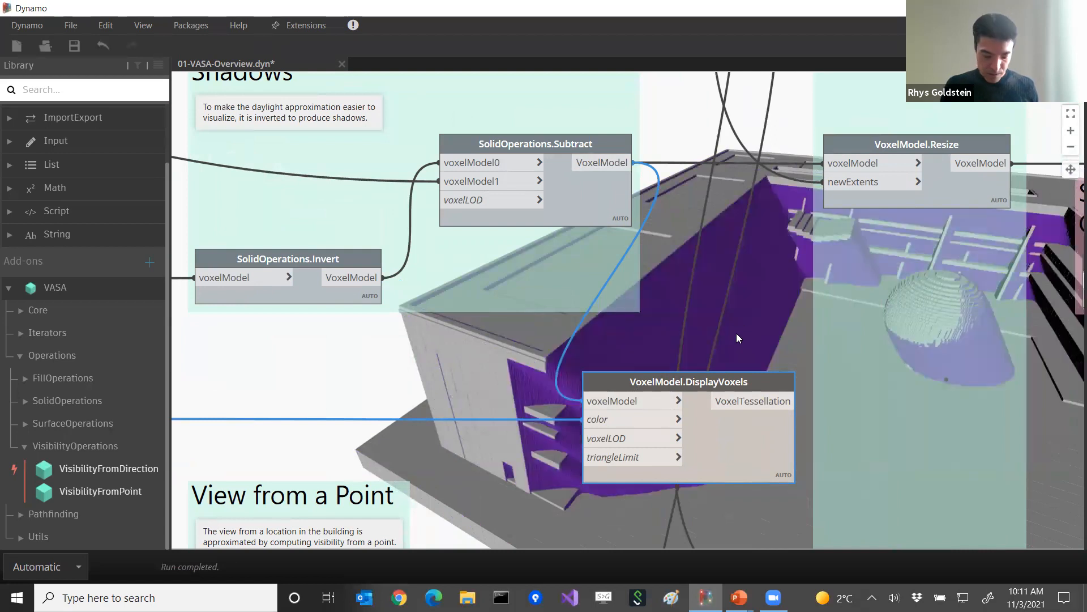
Step: Inspect the purple shadow voxels with the building subtracted from them in the 3D view
key("ctrl+b")
scroll(715, 373, "down", 3)
mouse_move(716, 373)
right_mouse_down()
mouse_move(741, 350)
mouse_move(740, 325)
mouse_move(714, 369)
right_mouse_up()
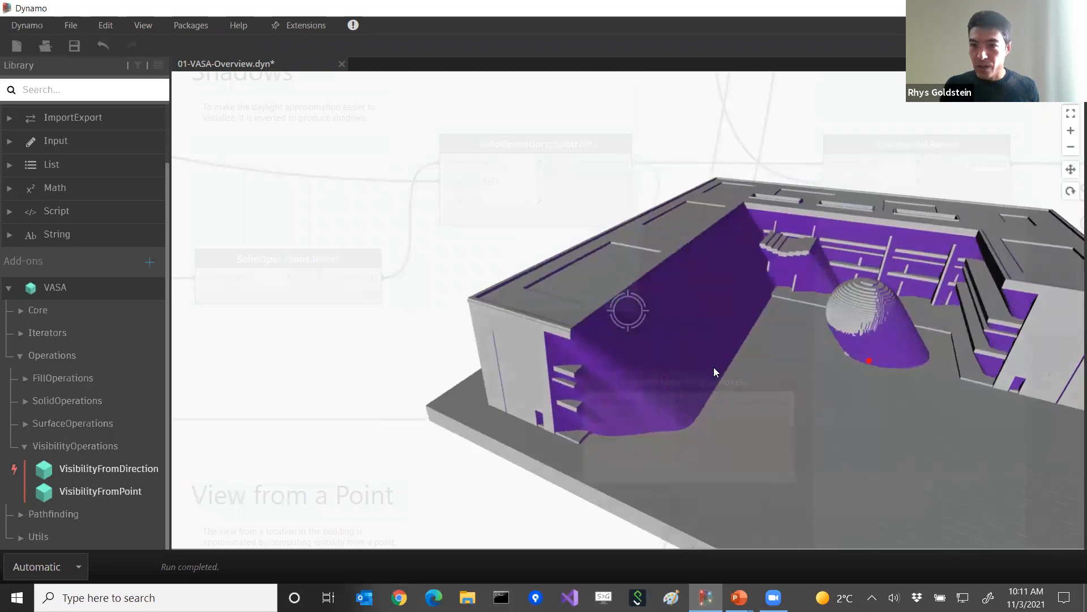
mouse_move(752, 338)
right_mouse_down()
mouse_move(715, 315)
mouse_move(729, 333)
mouse_move(734, 317)
mouse_move(796, 349)
mouse_move(714, 330)
right_mouse_up()
key("ctrl+b")
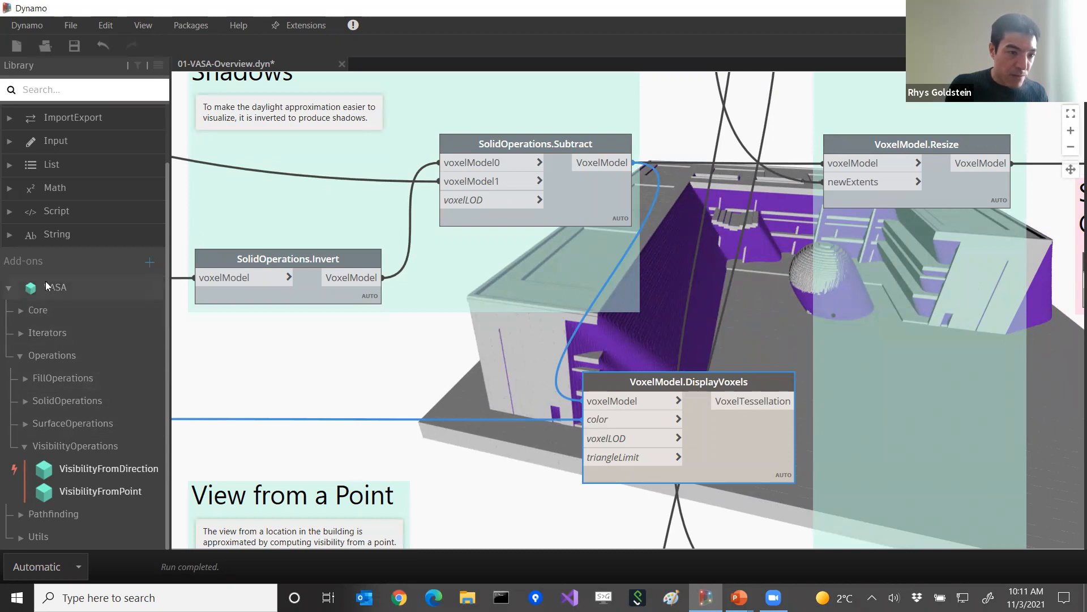
Step: Expand SolidOperations in the VASA library and review the Union, Subtract, Invert and Intersect nodes
left_click(52, 400)
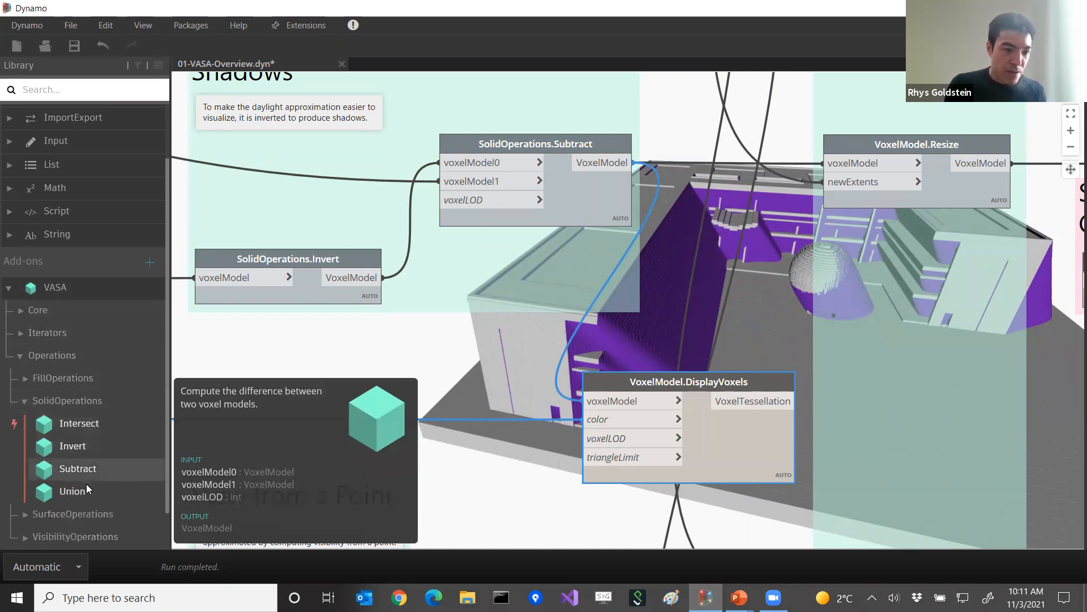
mouse_move(73, 495)
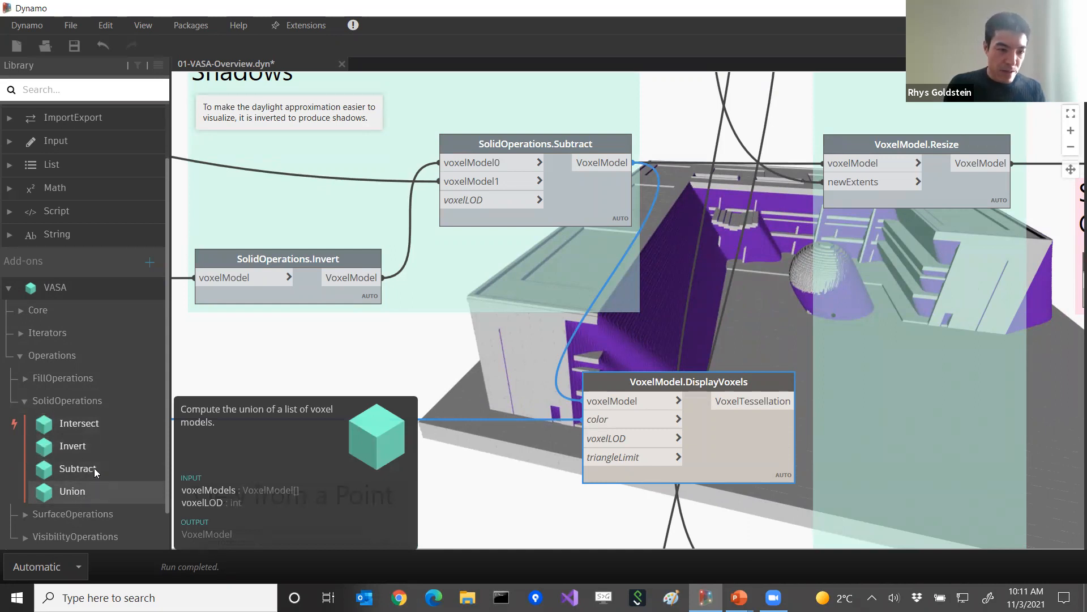
mouse_move(85, 452)
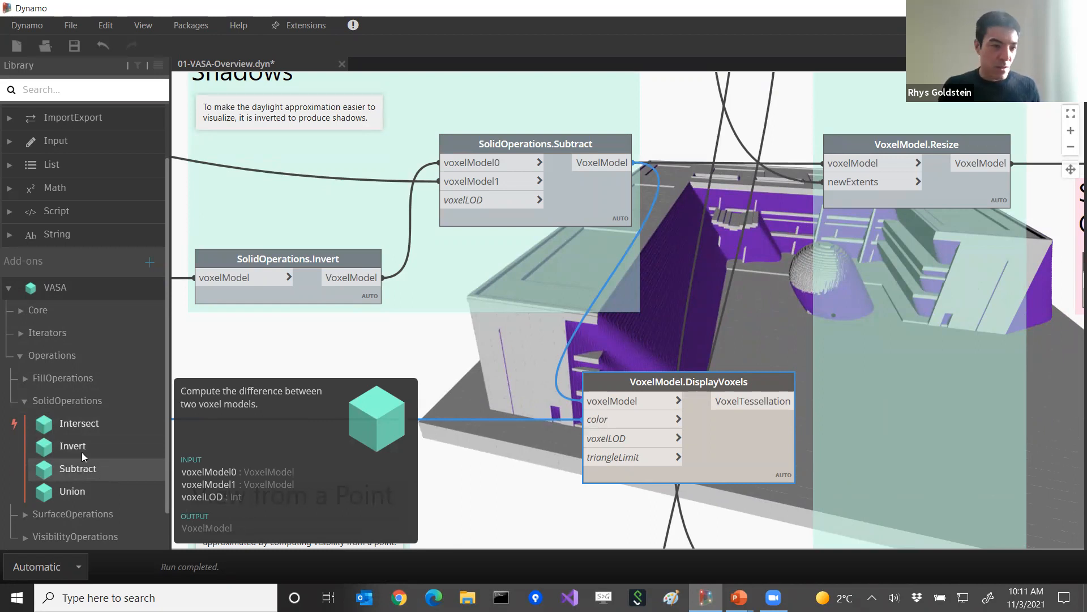
mouse_move(78, 432)
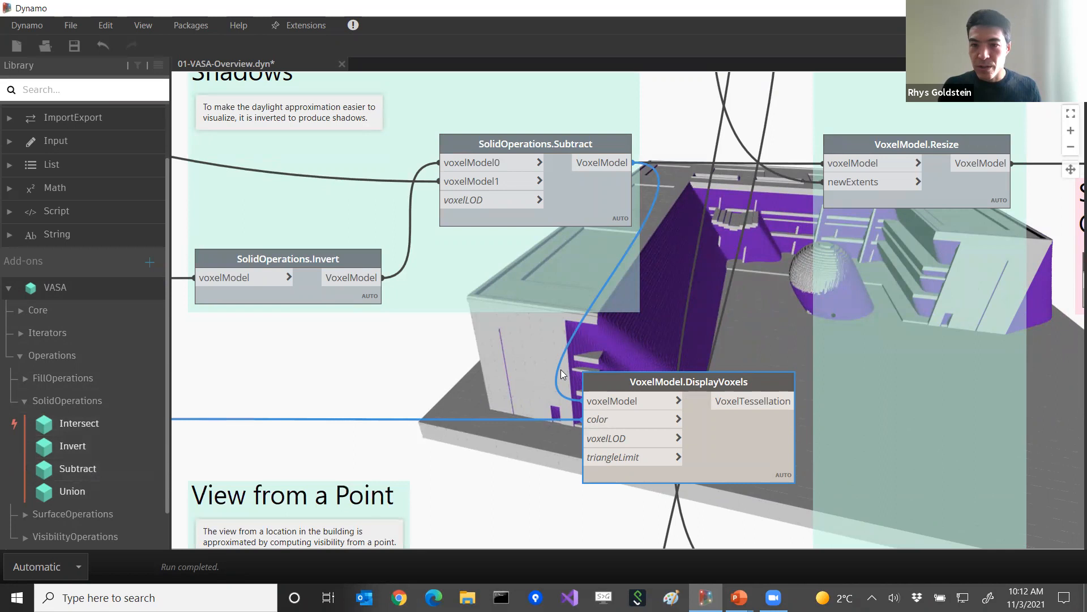
Step: Delete the temporary DisplayVoxels node and its purple Color Palette node from the graph
scroll(627, 331, "down", 4)
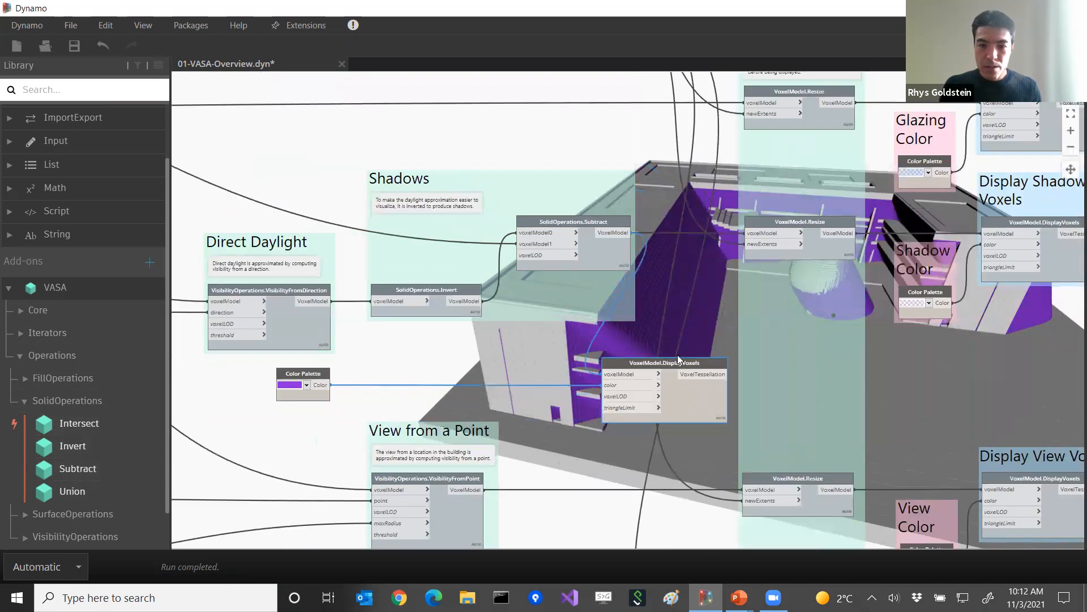
middle_click_drag(679, 345, 595, 305)
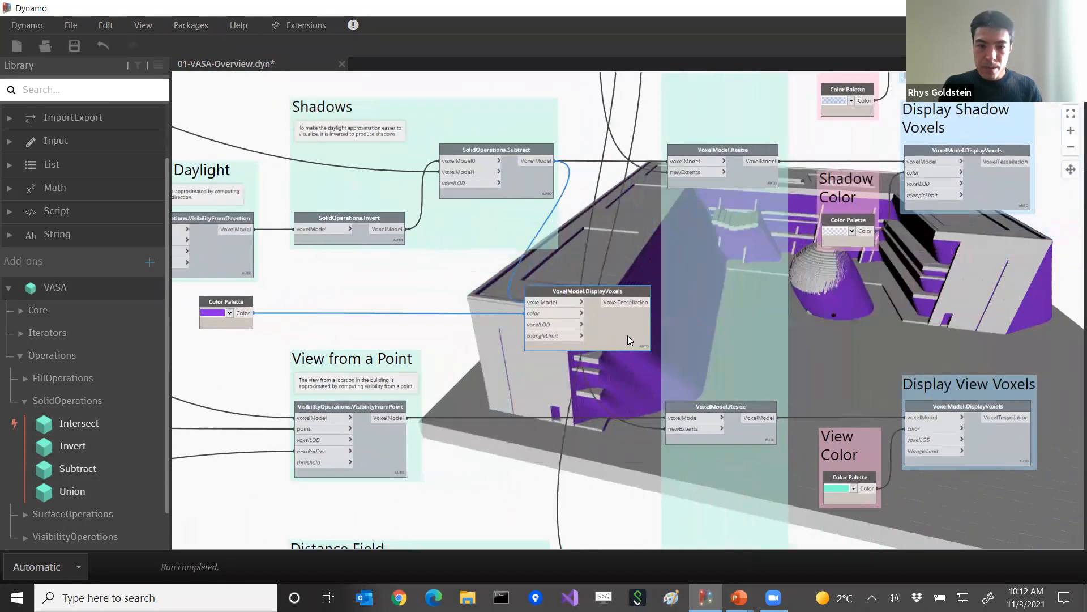
key("Delete")
left_click(222, 302)
key("Delete")
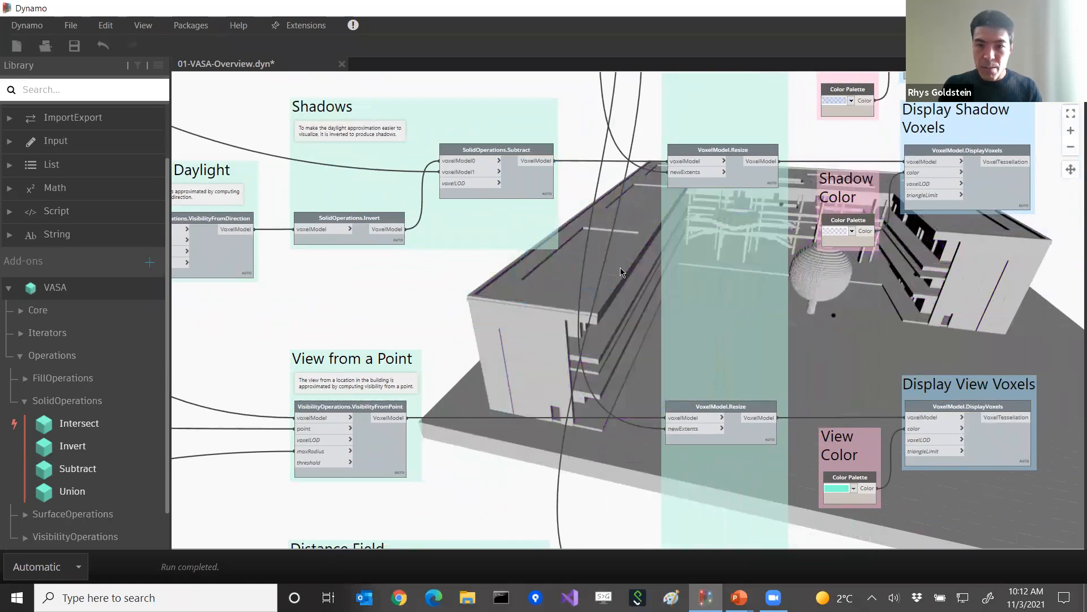
Step: Turn on the geometry preview of the DisplayVoxels node in the Display Shadow Voxels group and inspect the shadows in the 3D view
middle_click_drag(621, 272, 413, 355)
scroll(804, 345, "up", 2)
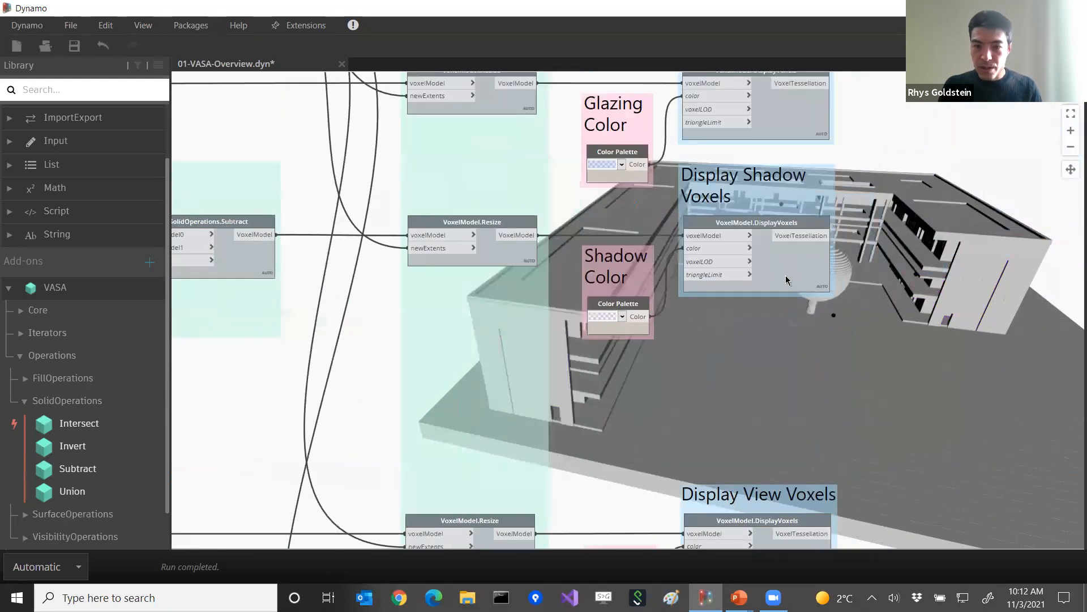
right_click(786, 279)
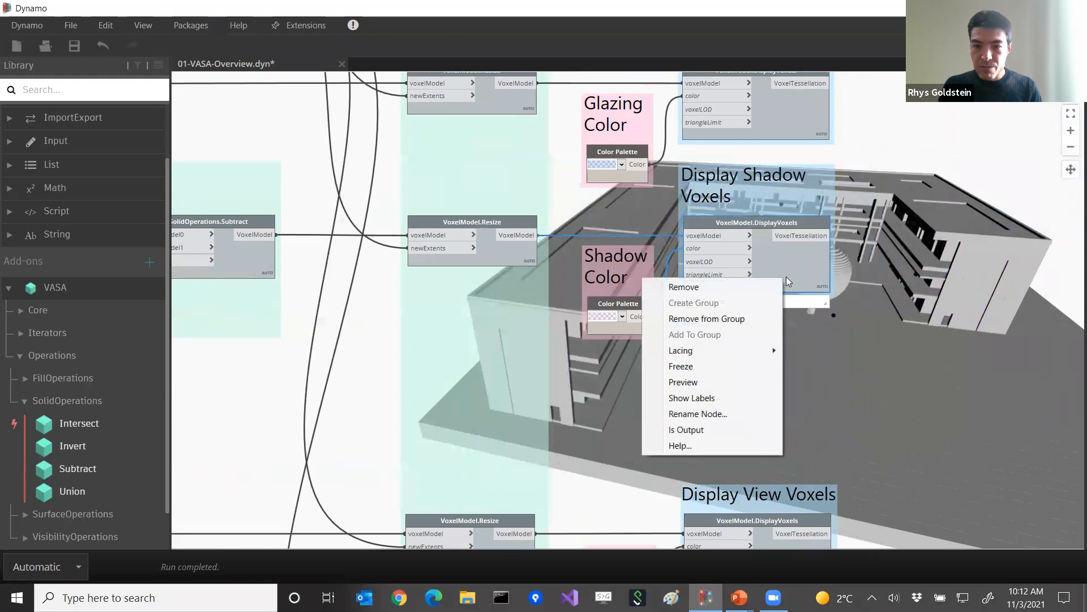
left_click(690, 382)
middle_click_drag(909, 384, 776, 384)
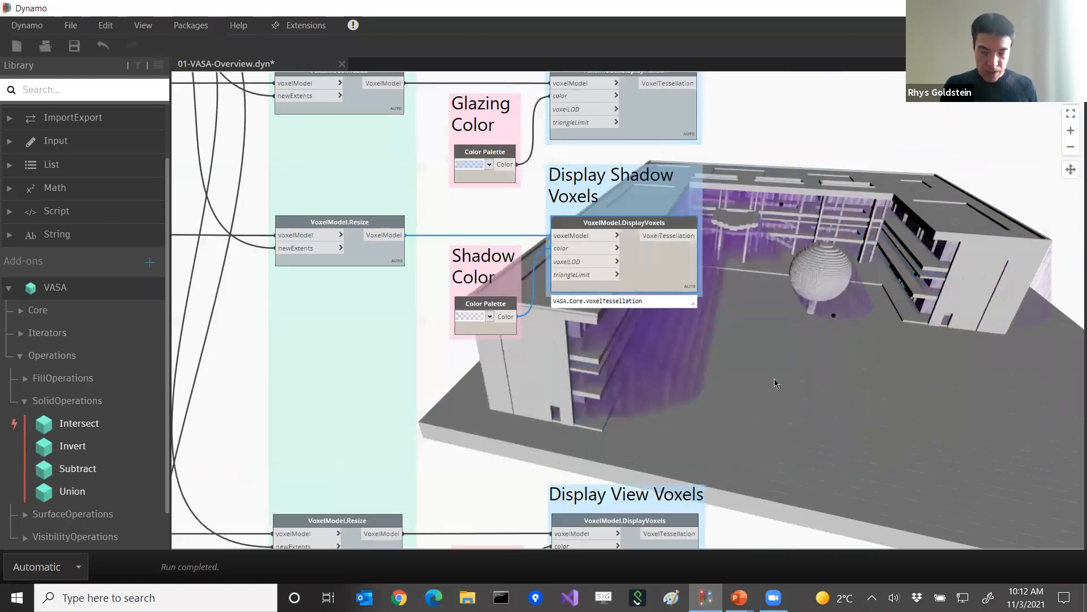
key("ctrl+b")
mouse_move(801, 374)
right_mouse_down()
mouse_move(759, 372)
mouse_move(786, 381)
mouse_move(803, 371)
right_mouse_up()
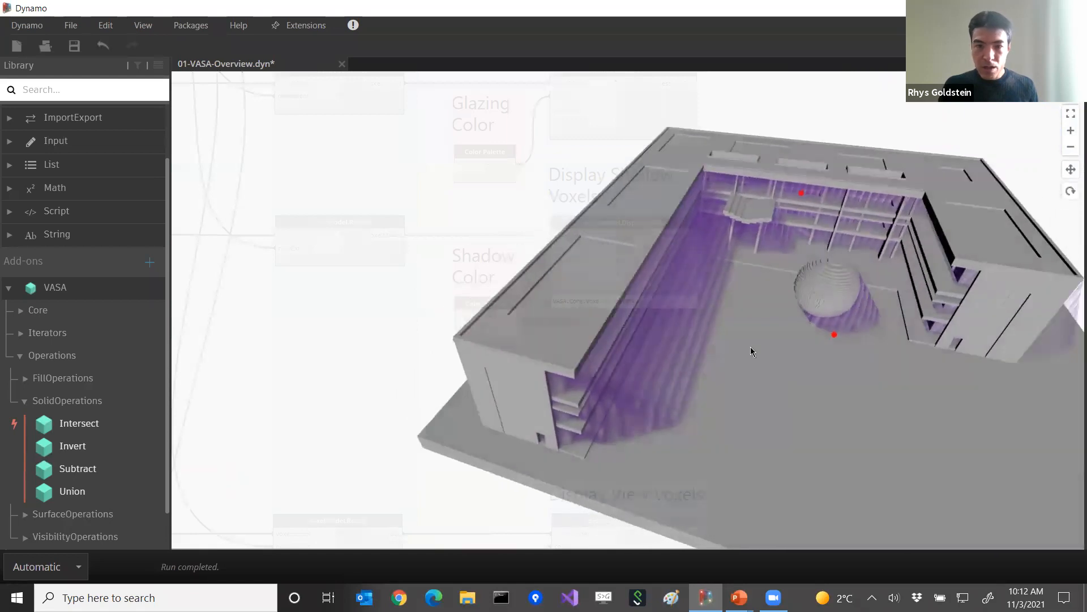
key("ctrl+b")
Step: Examine the Shadow Color palette and trace how the cropped model's VoxelModel.Extents output feeds the VoxelModel.Resize nodes ahead of each display group
scroll(539, 303, "up", 1)
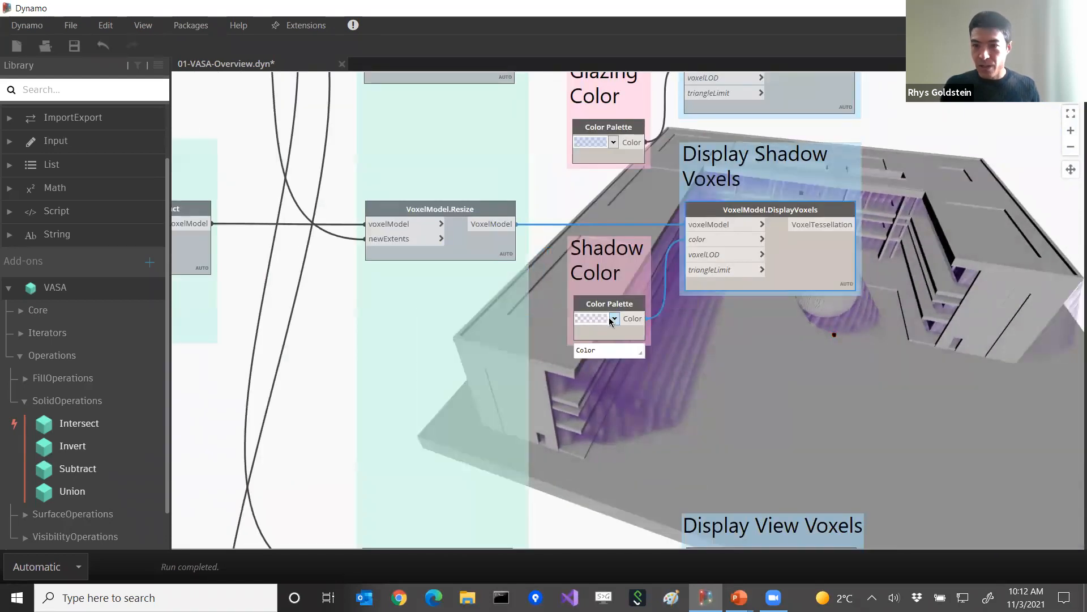
scroll(525, 320, "down", 1)
middle_click_drag(525, 320, 715, 327)
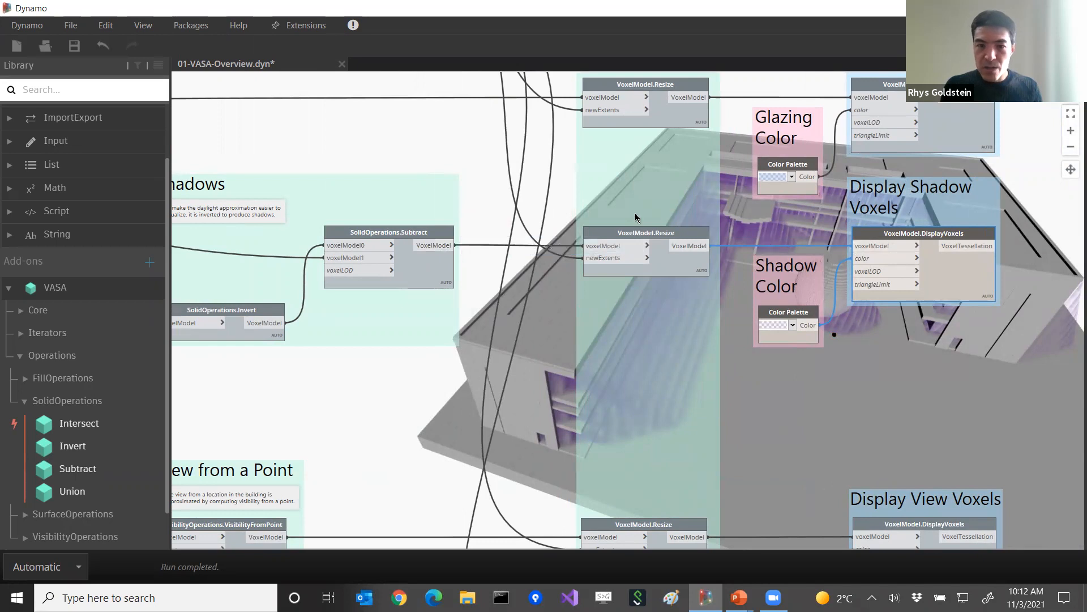
scroll(643, 233, "down", 8)
scroll(508, 233, "up", 6)
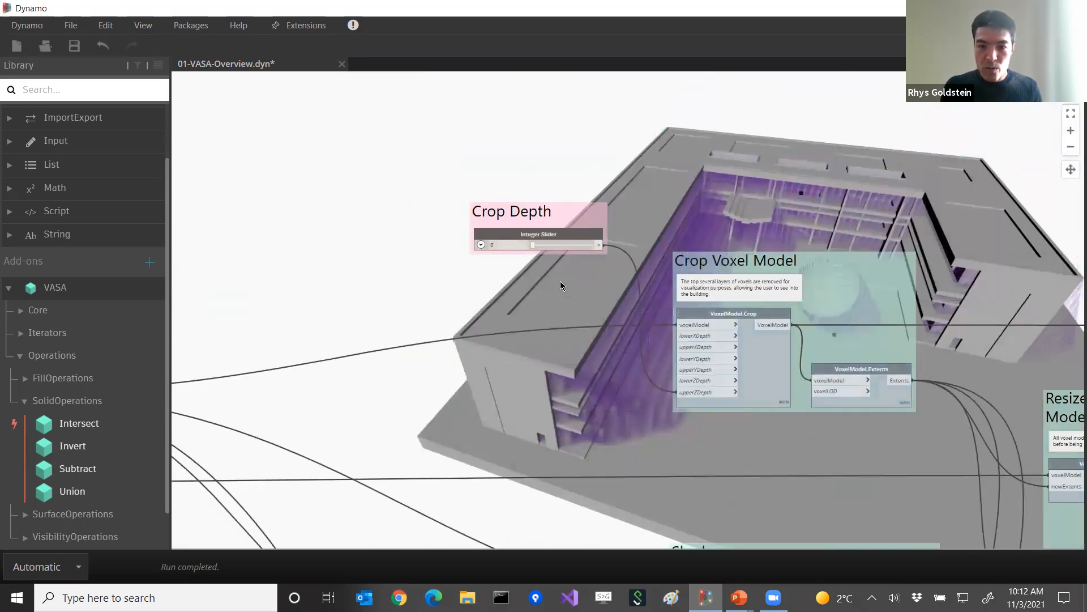
middle_click_drag(561, 284, 447, 186)
middle_click_drag(659, 277, 548, 201)
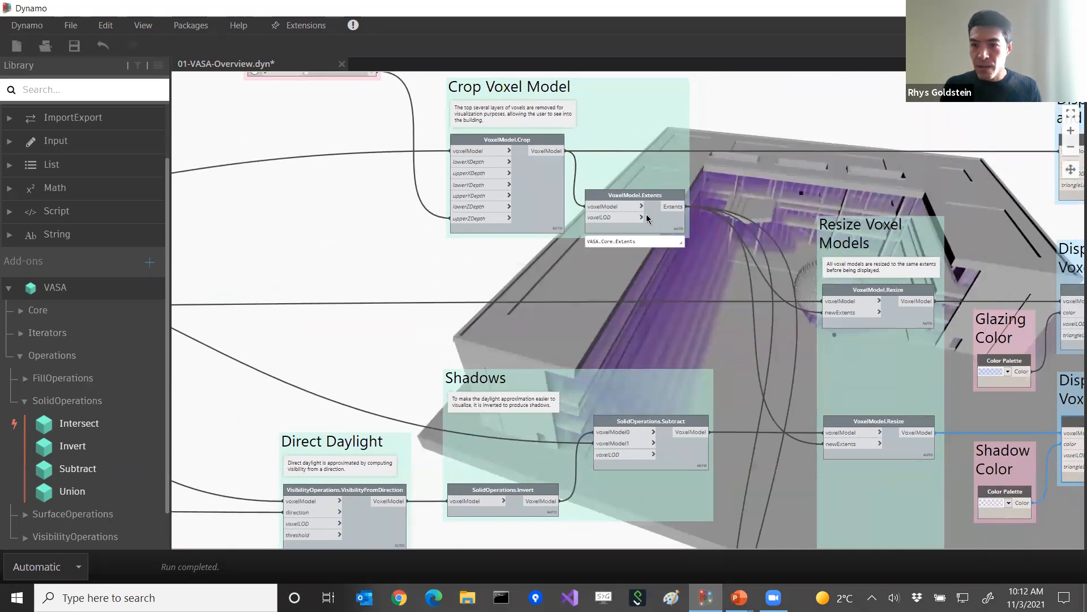
middle_click_drag(901, 305, 797, 183)
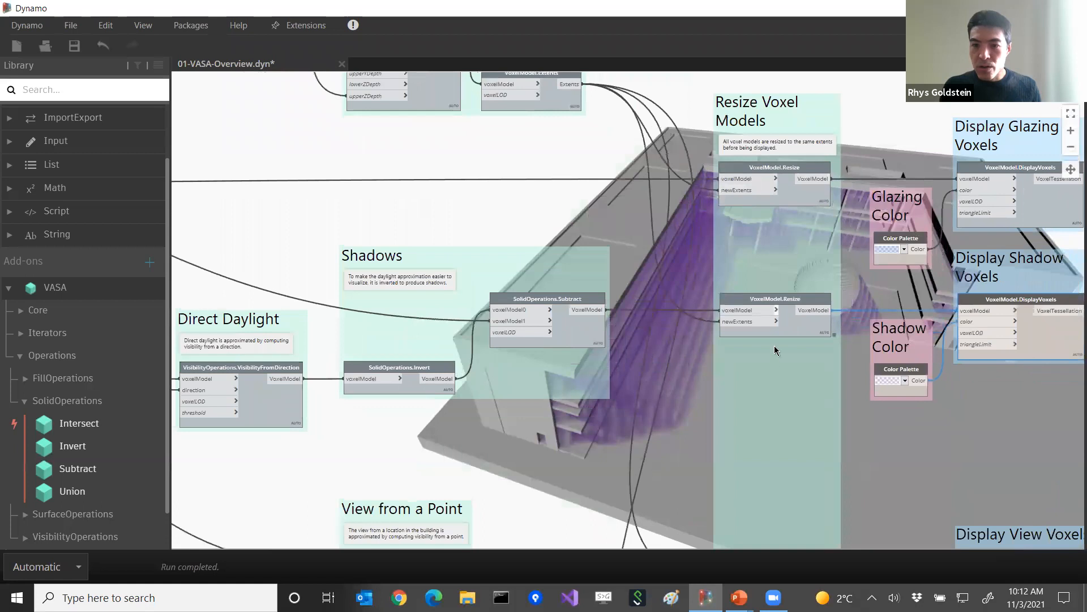
middle_click_drag(769, 459, 752, 245)
middle_click_drag(756, 481, 717, 246)
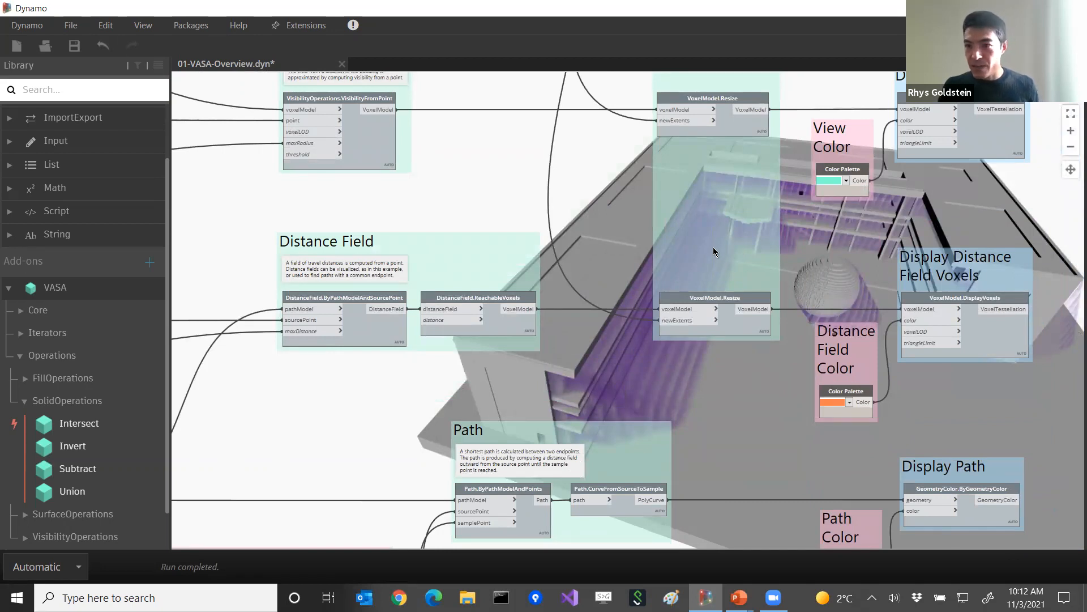
middle_click_drag(708, 216, 716, 362)
middle_click_drag(714, 183, 644, 277)
middle_click_drag(810, 360, 411, 343)
middle_click_drag(738, 384, 723, 373)
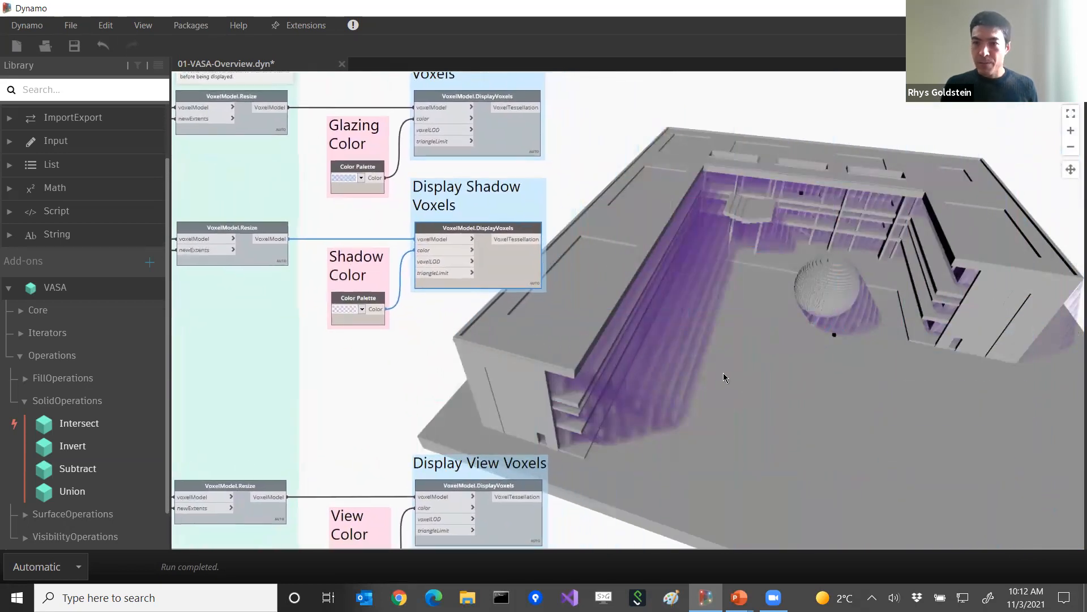